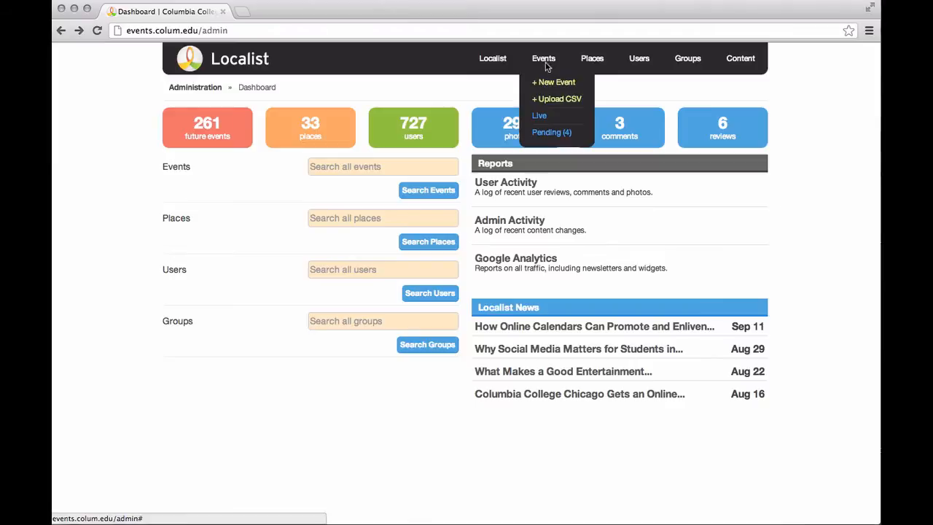
Step: Create a new event and name it "Ice Cream Social"
click(548, 83)
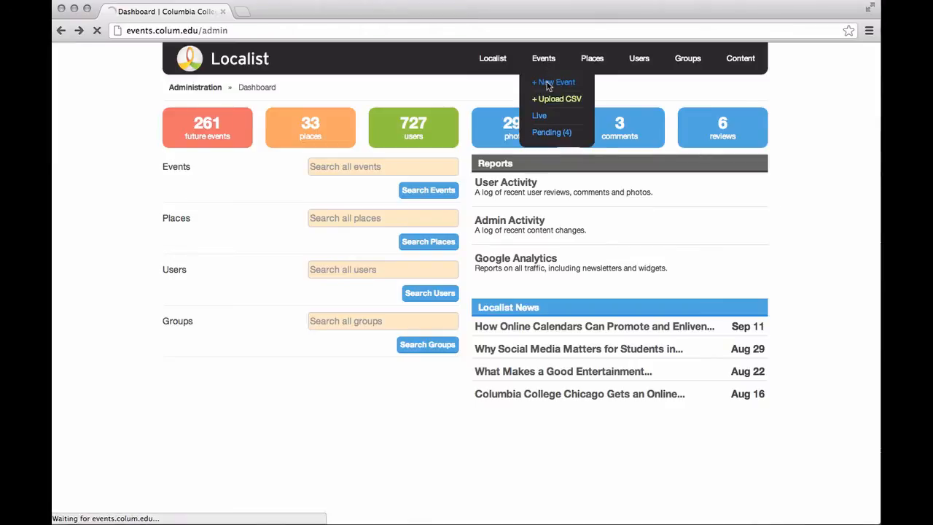
scroll(609, 205, down, 2)
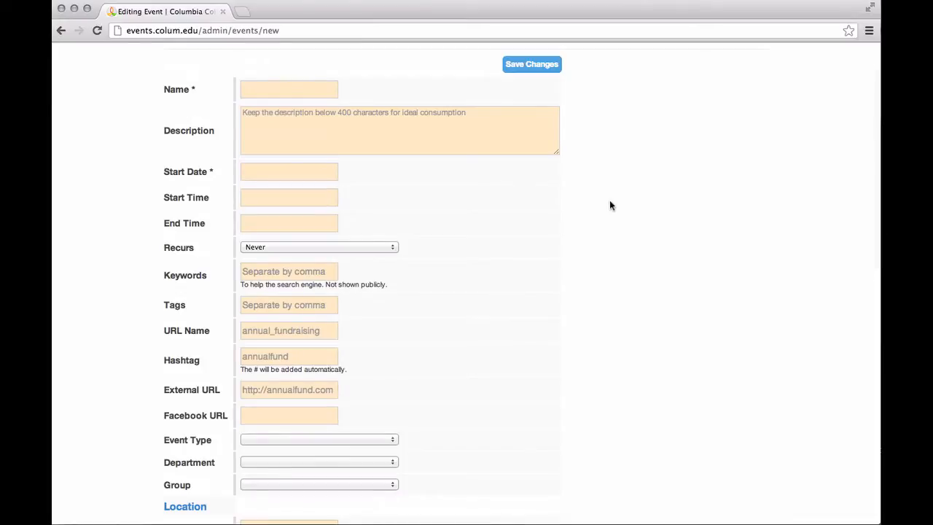
scroll(609, 200, up, 1)
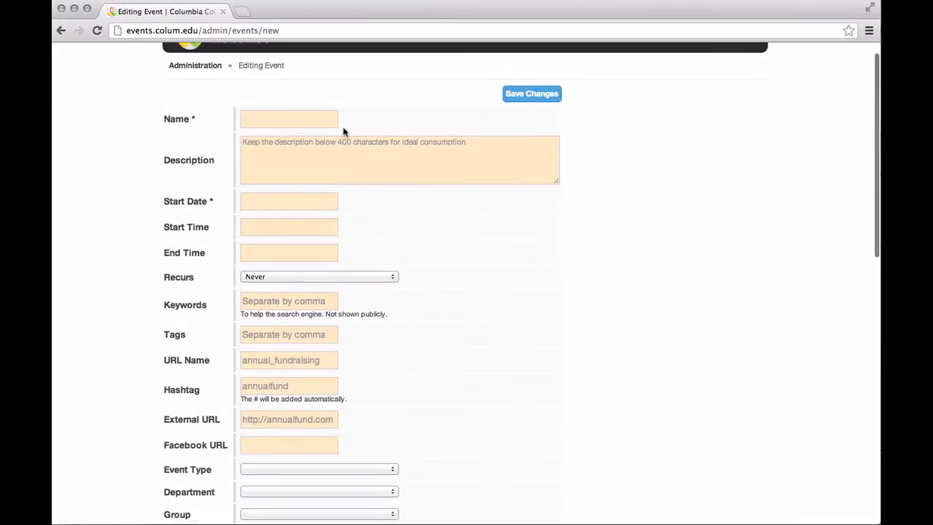
click(304, 127)
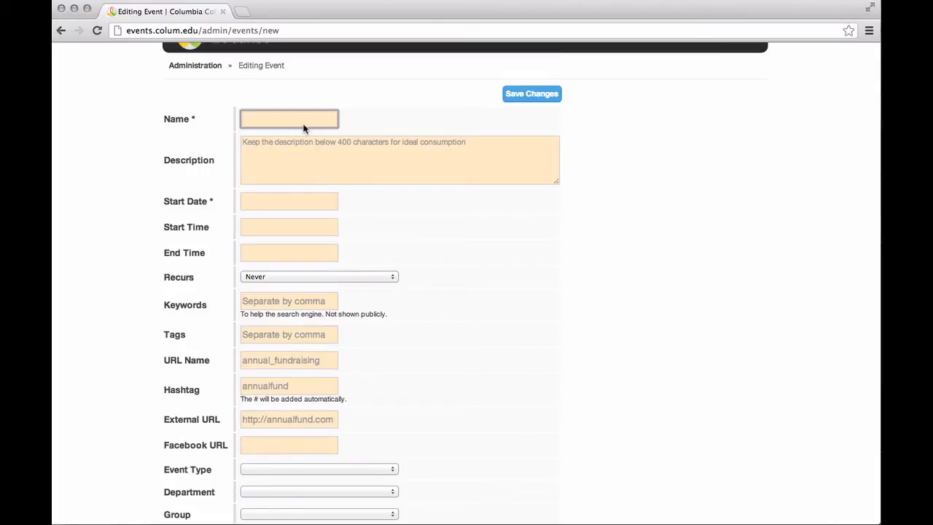
text(Ice Cream)
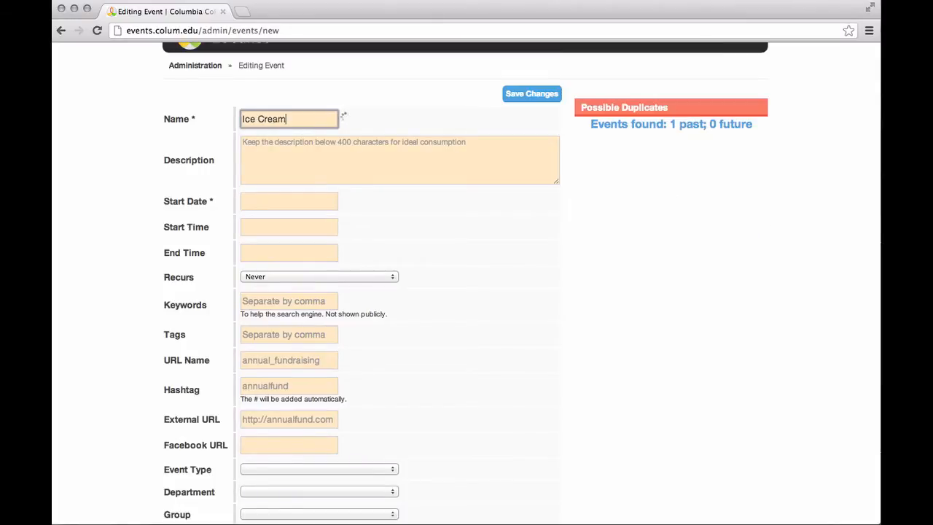
text( Social)
key(Tab)
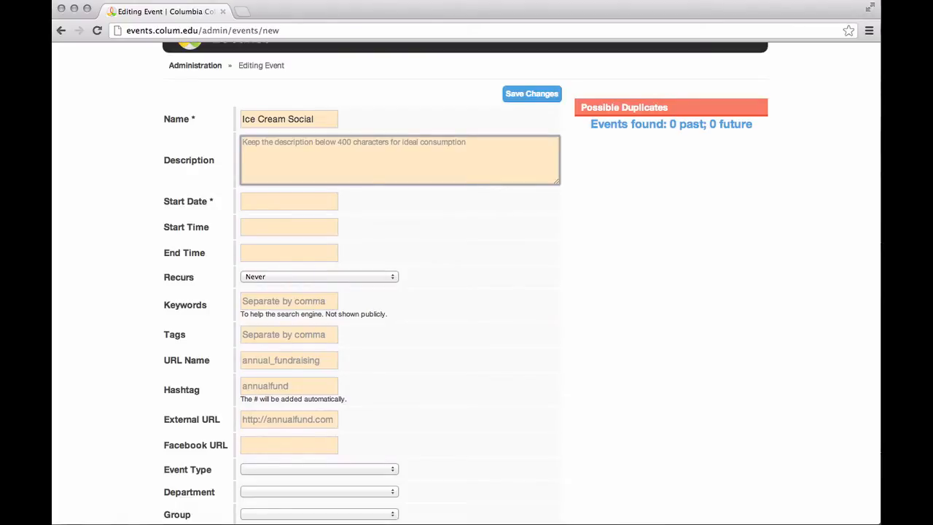
Step: Enter the event description "It's going to be hot out! Let's eat some ice cream, yeah?"
text(It')
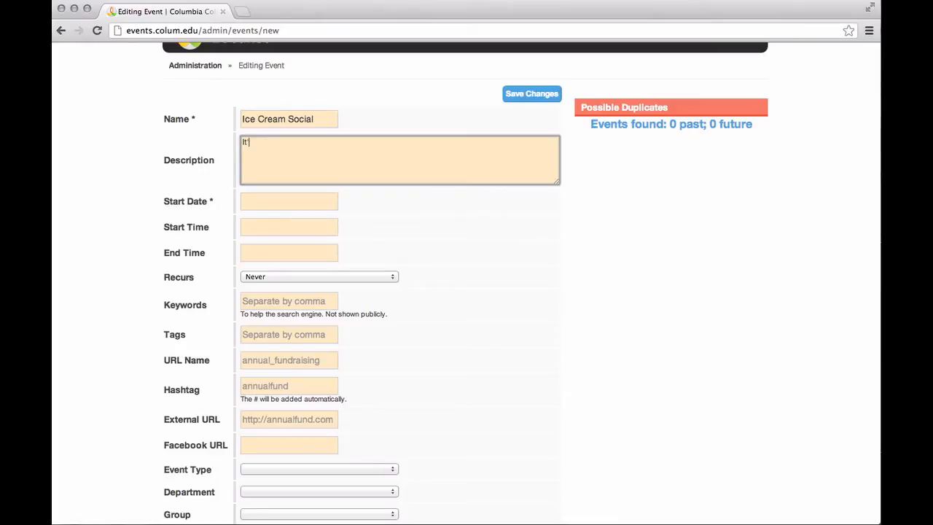
text(s going to be hot out!L)
key(BackSpace)
text(Let's )
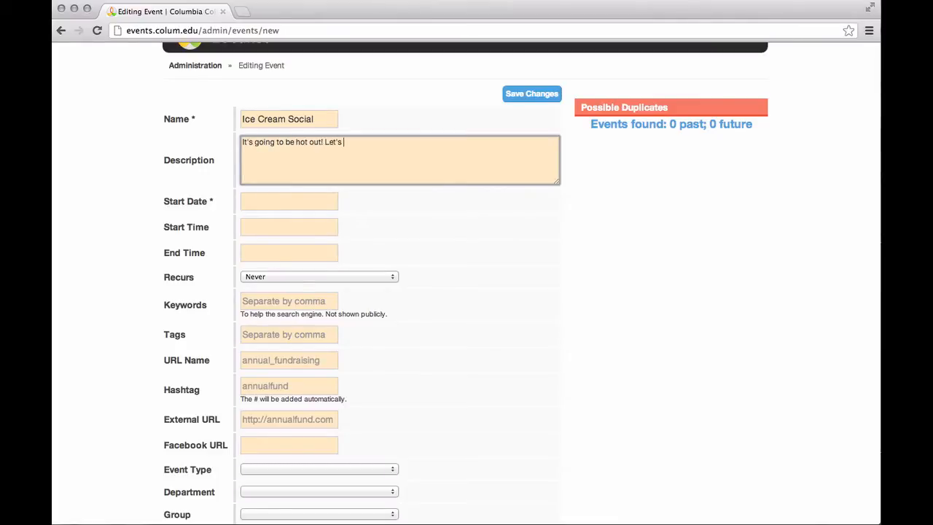
text(eat some ice cream, yeah?)
key(Tab)
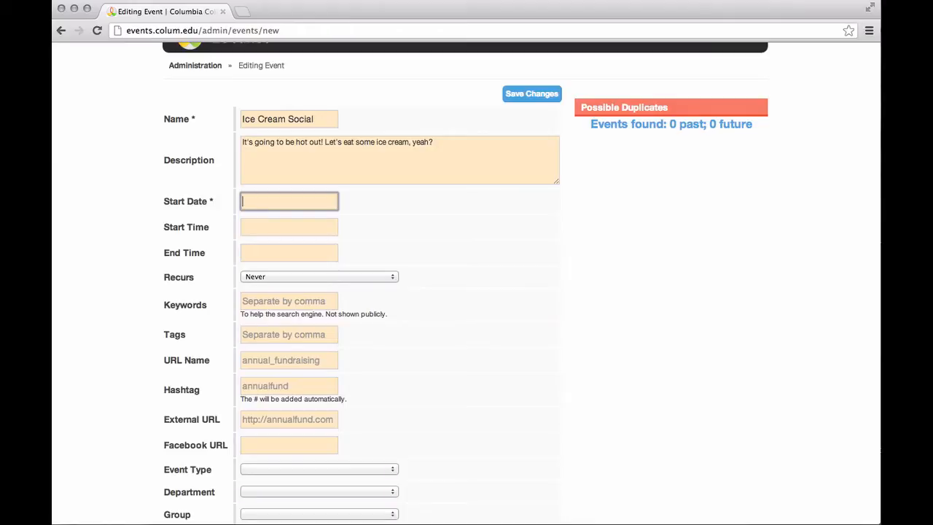
Step: Try the relative dates "tomorrow" and "next tuesday" as the event's start date, and clear the entry
text(e)
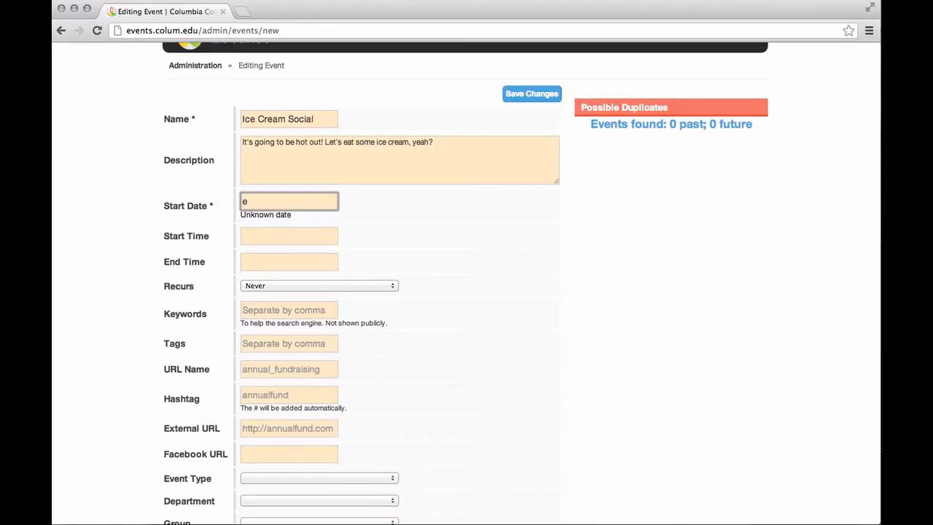
key(BackSpace)
text(tomorrow)
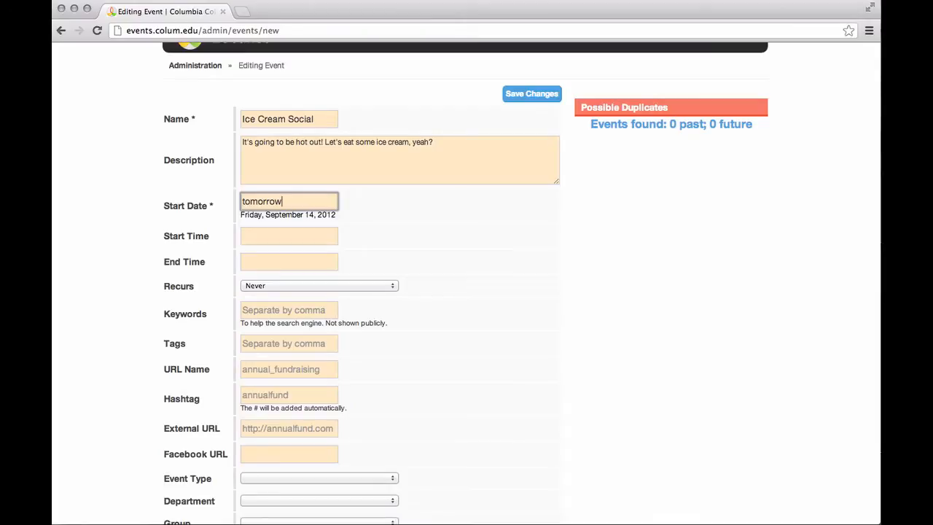
key(super+a)
text(next tu)
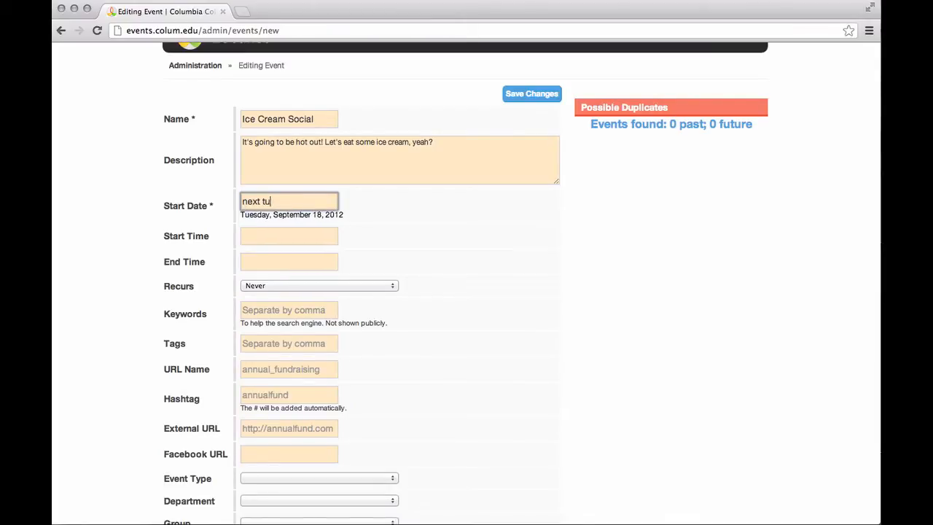
text(esday)
key(super+a)
key(BackSpace)
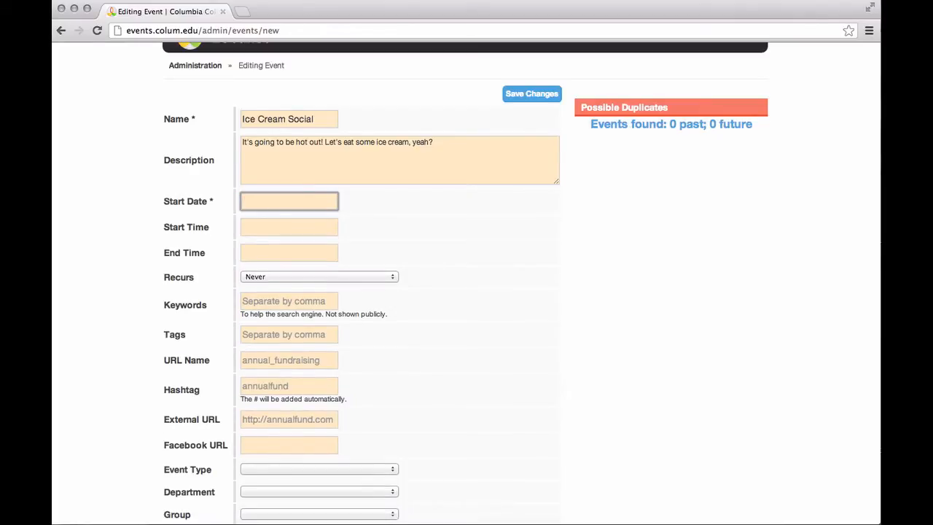
Step: Set the event's start date to 9/21/13
text(9/21)
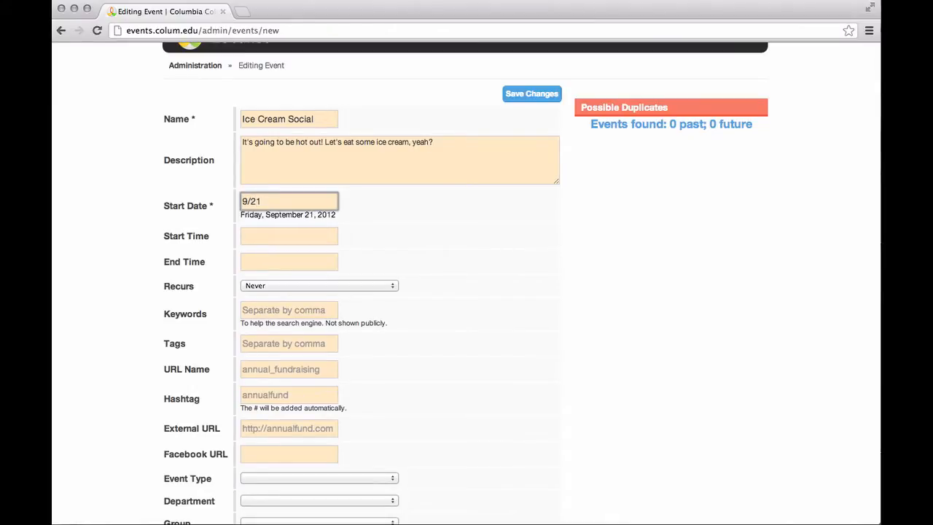
text(/13)
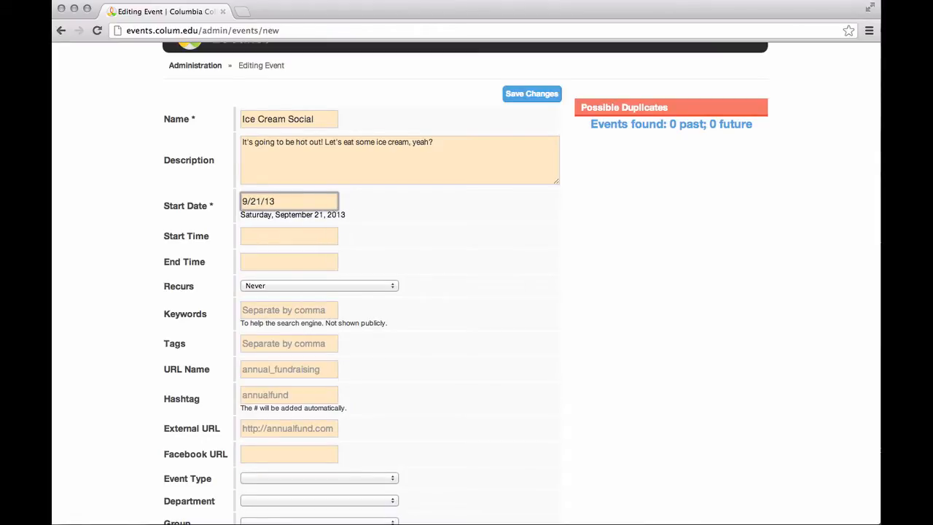
key(Tab)
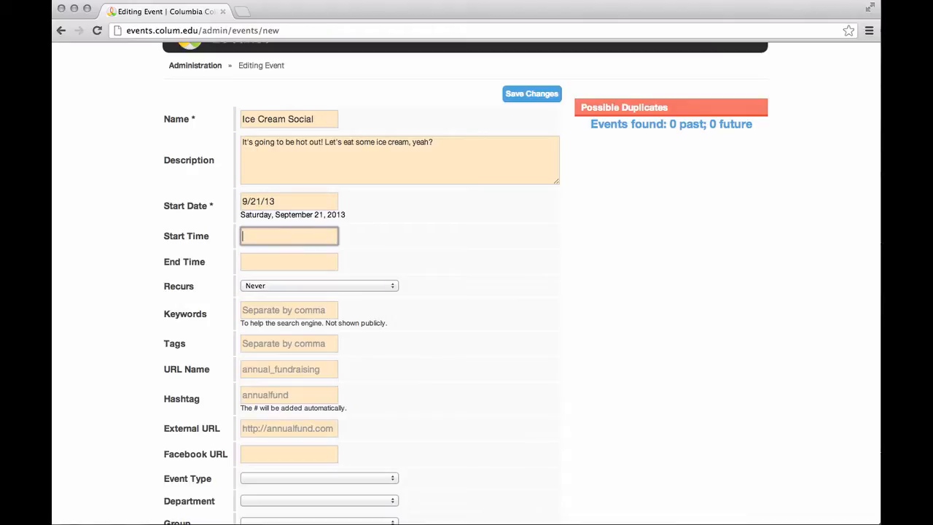
Step: Set the event's start time to 2pm and its end time to 1am
text(2pm)
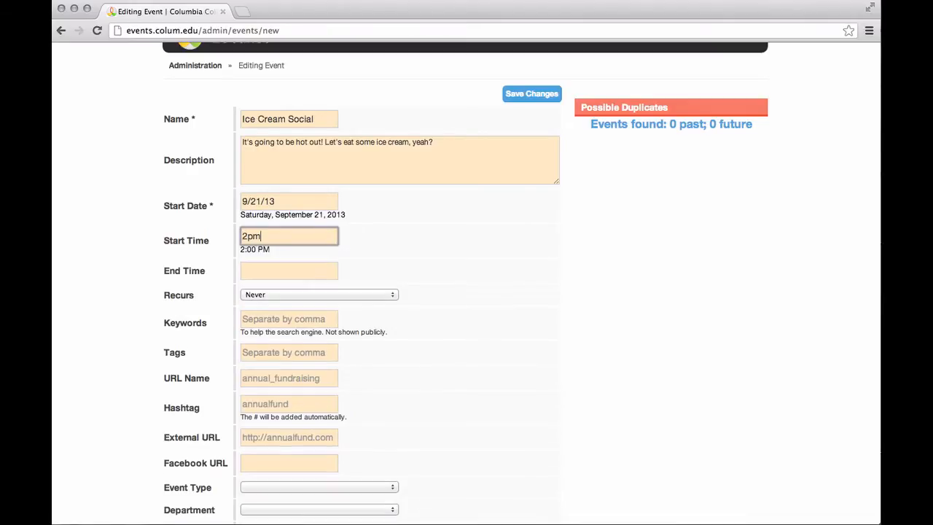
key(Tab)
text(1am)
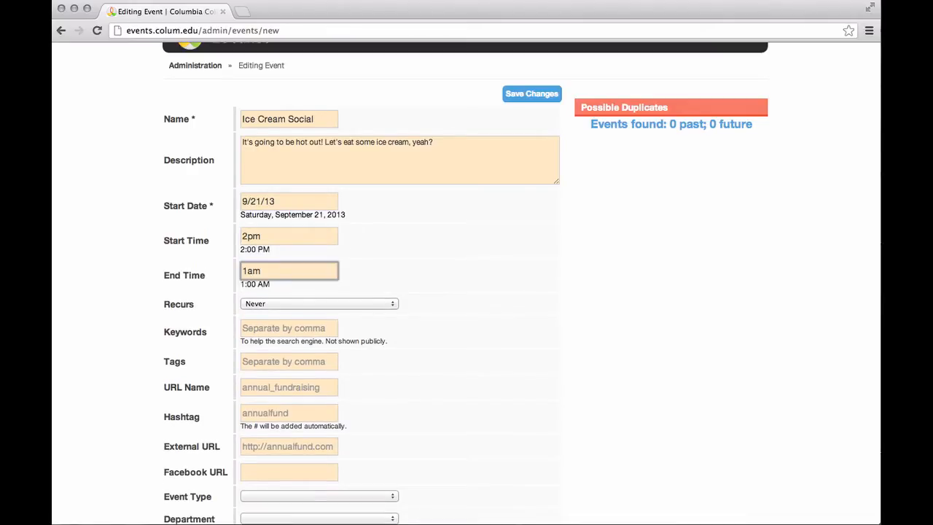
key(Tab)
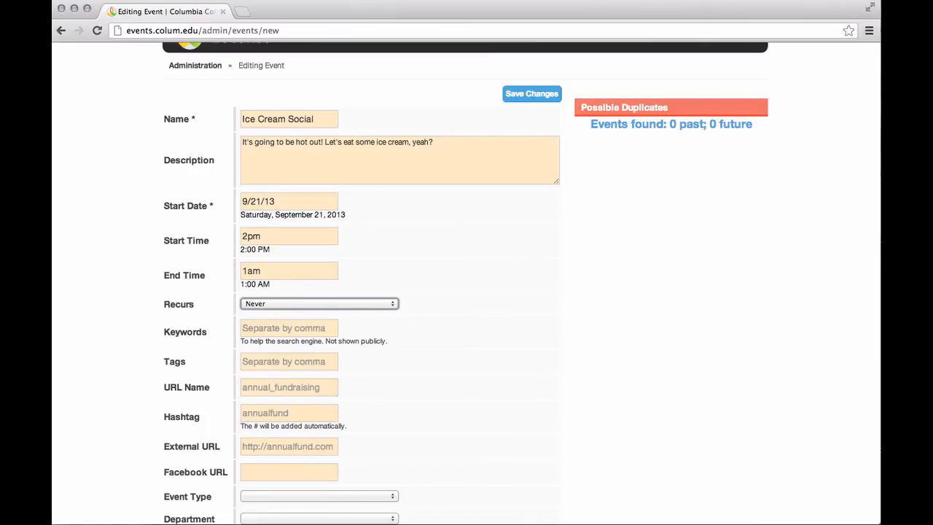
Step: Make the event recur daily until 9/26/13
click(292, 306)
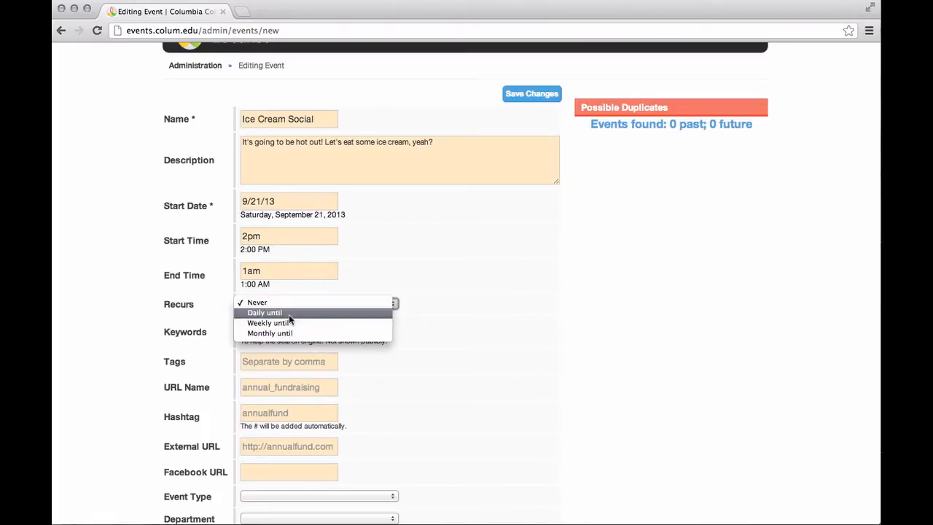
click(288, 314)
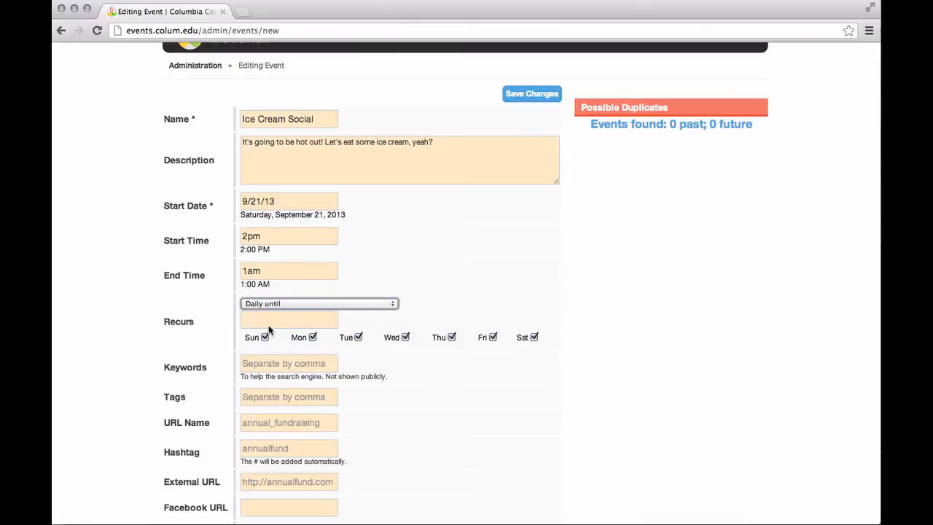
click(269, 327)
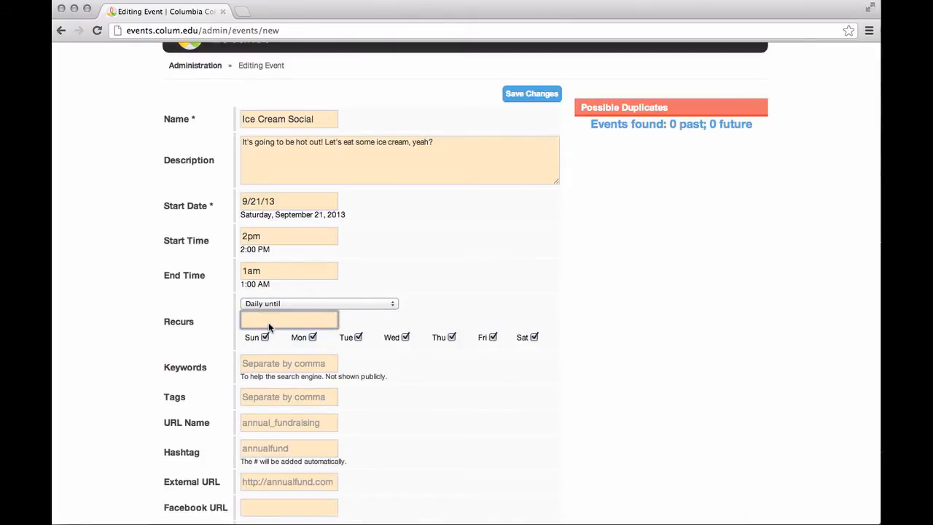
text(9/26/13)
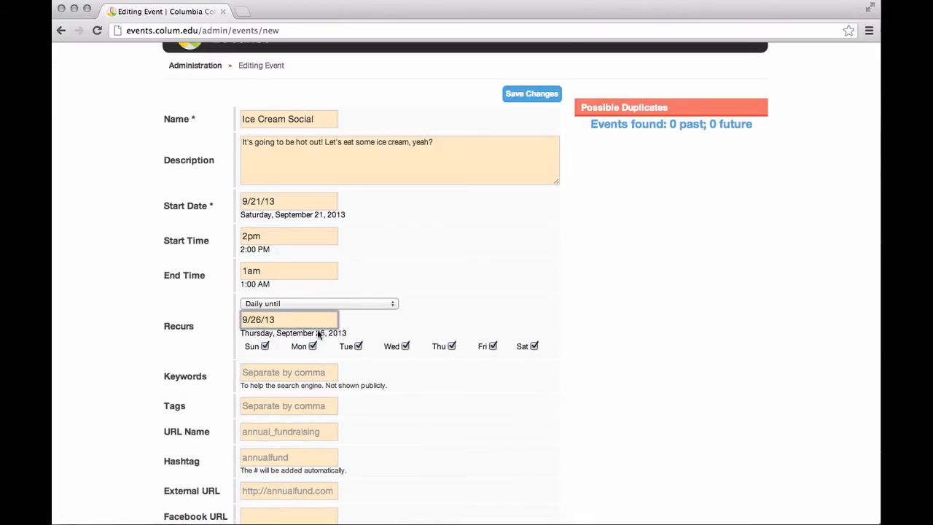
Step: Exclude Monday and Tuesday from the event's daily recurrence
scroll(313, 306, down, 2)
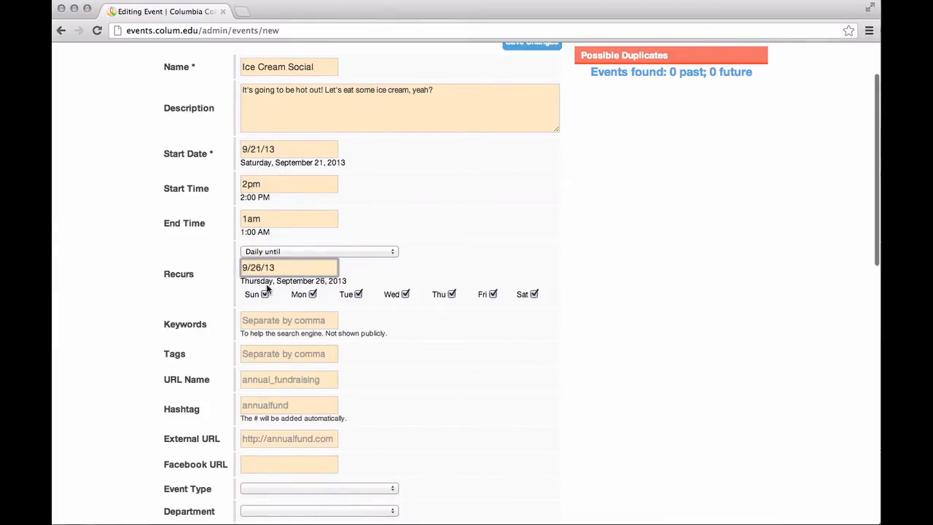
scroll(283, 292, down, 1)
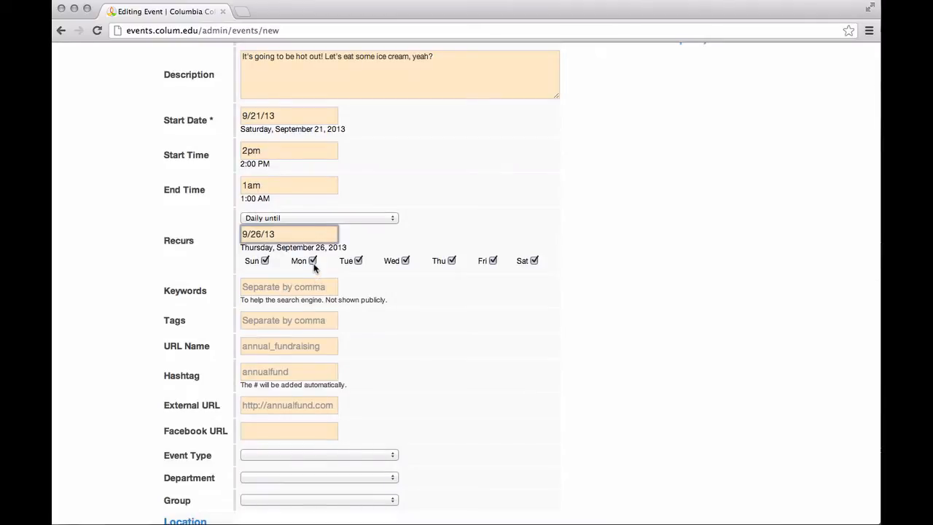
click(313, 261)
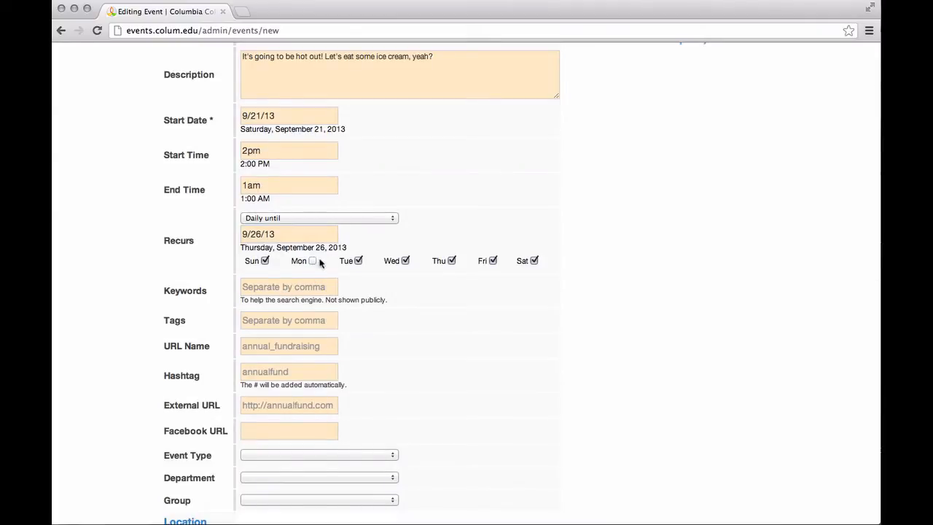
click(357, 261)
scroll(356, 295, down, 2)
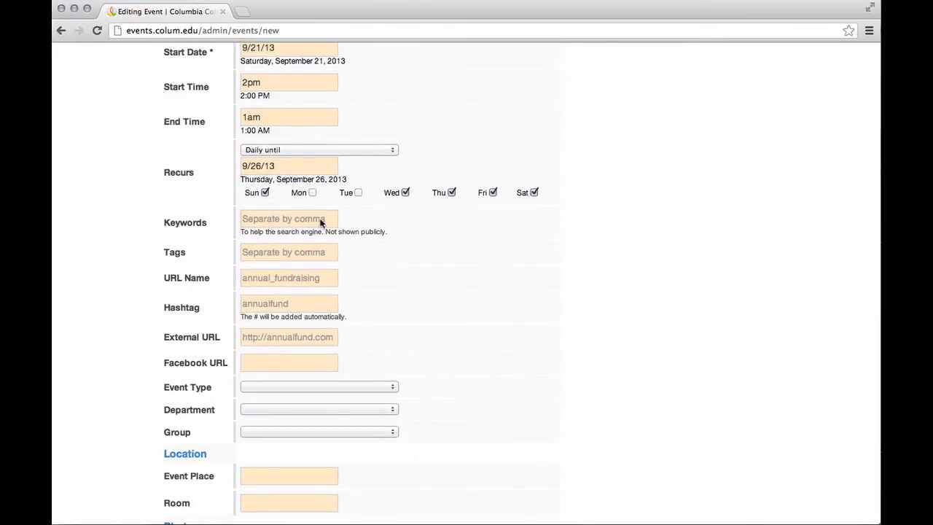
scroll(323, 211, up, 2)
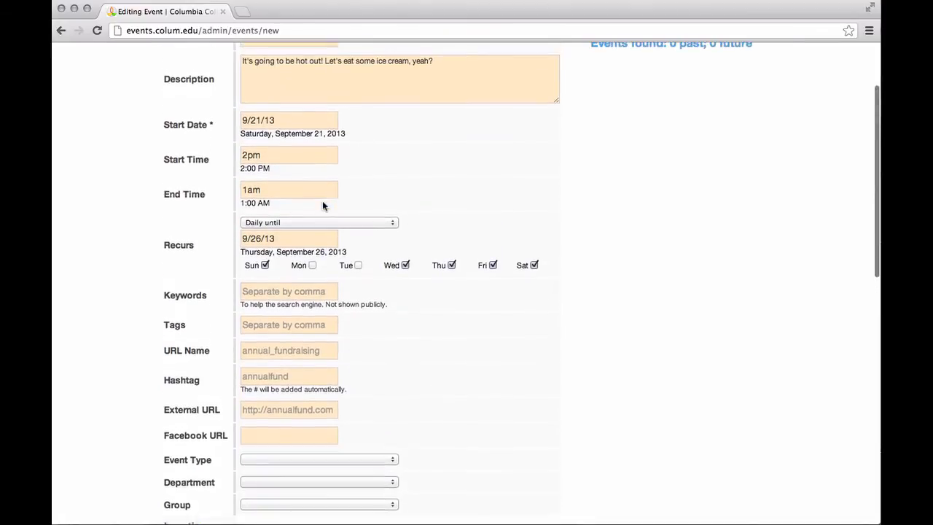
scroll(338, 233, down, 2)
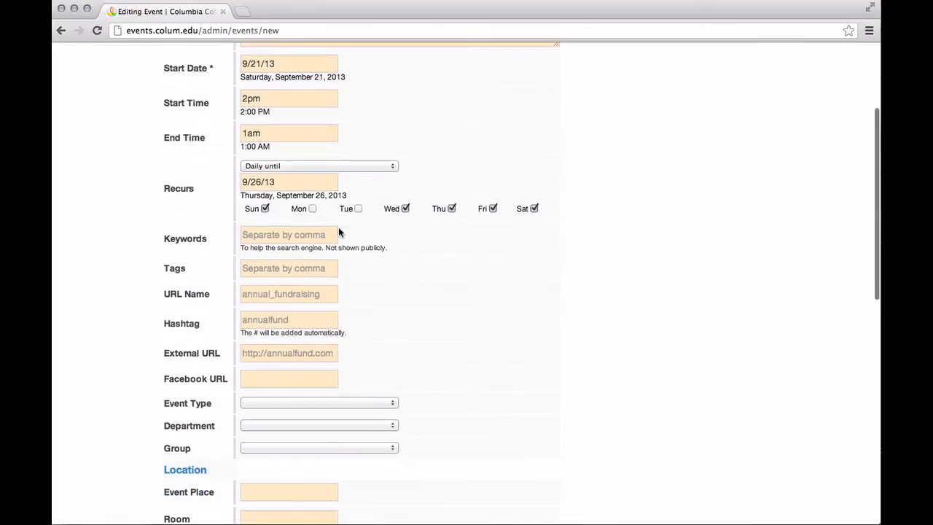
scroll(338, 227, up, 5)
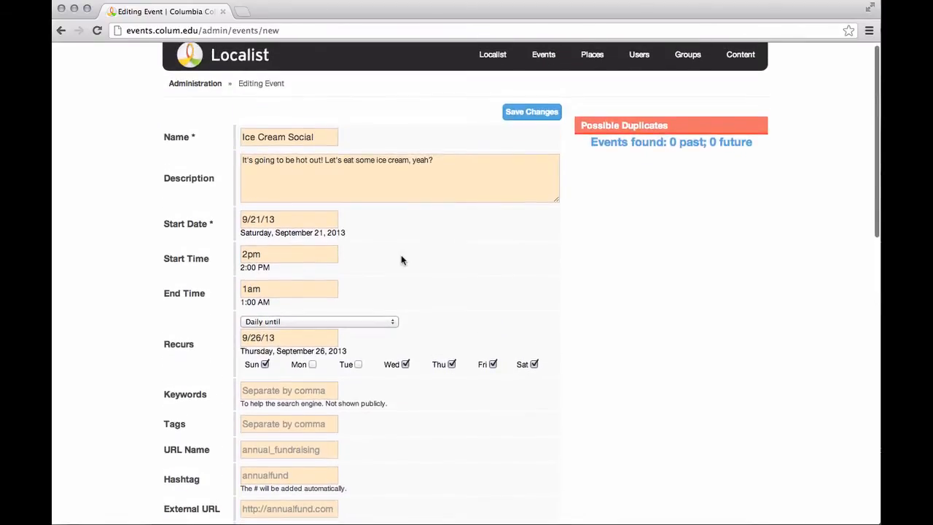
Step: Enter "theatre,theater" as the event's keywords, separated by a comma without a space
scroll(401, 254, down, 2)
scroll(401, 258, down, 2)
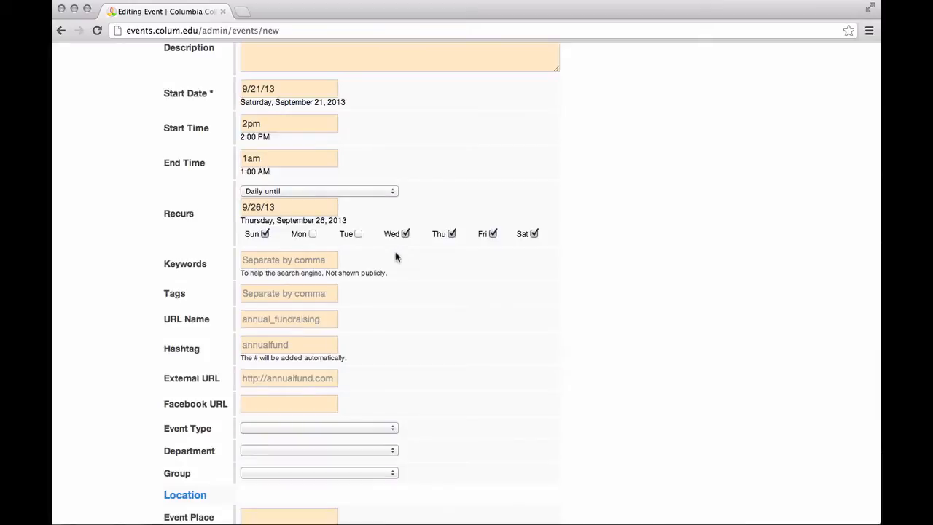
click(309, 267)
scroll(357, 237, down, 3)
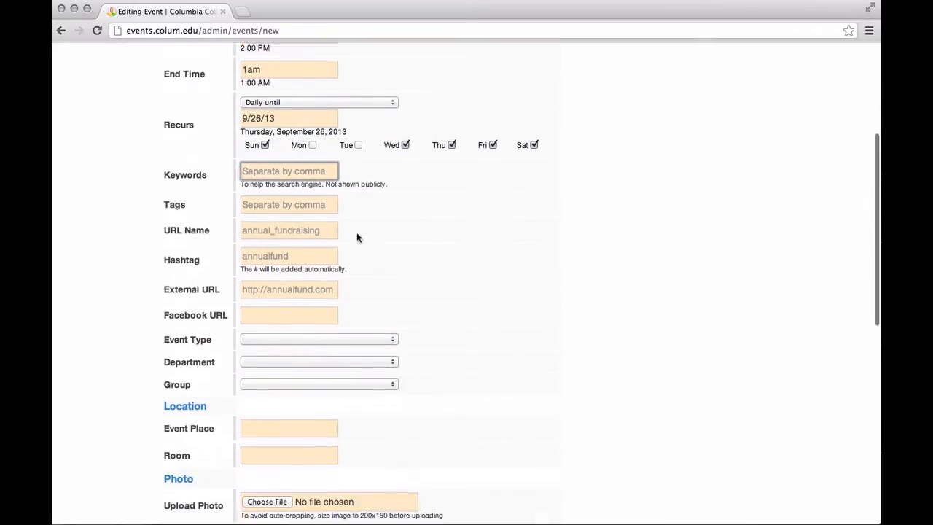
scroll(356, 237, down, 2)
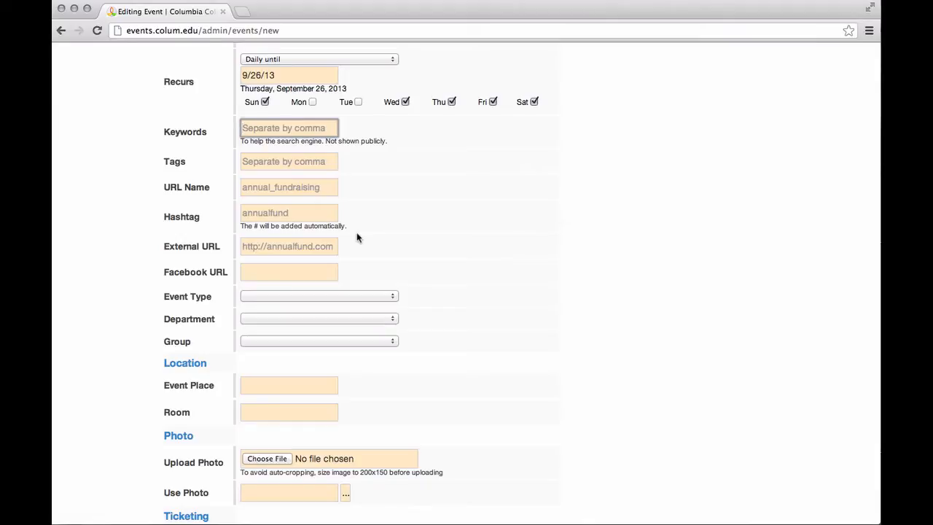
text(theatre theater)
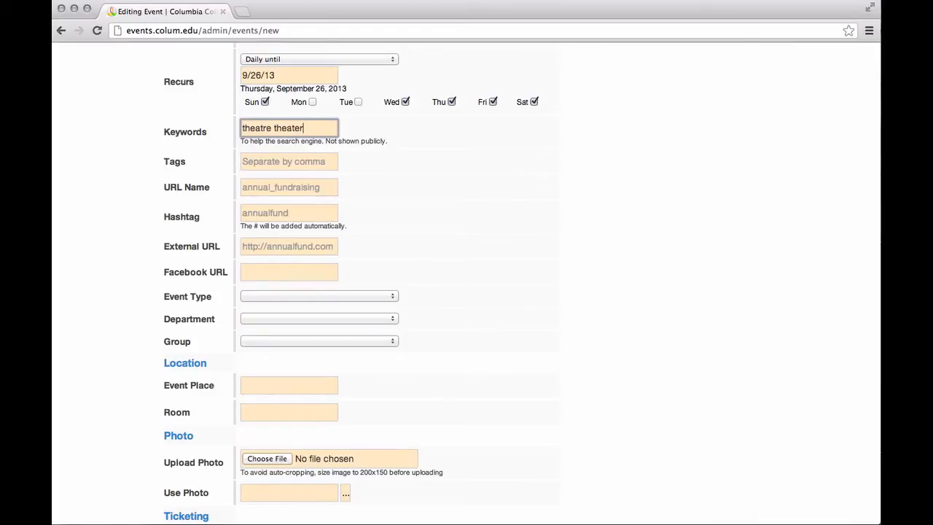
key(Left)
key(Left)
key(Left)
key(Left)
key(Left)
key(Left)
key(Left)
key(BackSpace)
text(,)
key(Left)
key(Left)
key(Left)
key(Left)
key(Right)
key(Right)
key(Right)
key(Right)
key(Right)
key(Right)
key(Right)
key(Right)
key(Right)
key(Right)
key(Tab)
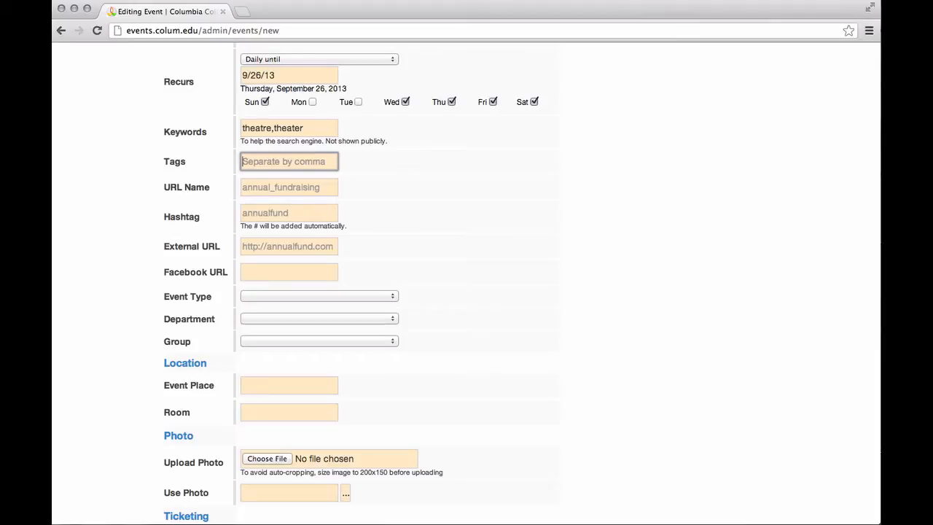
Step: Enter "ice cream" in quotation marks as the event's tag
text(ice_t)
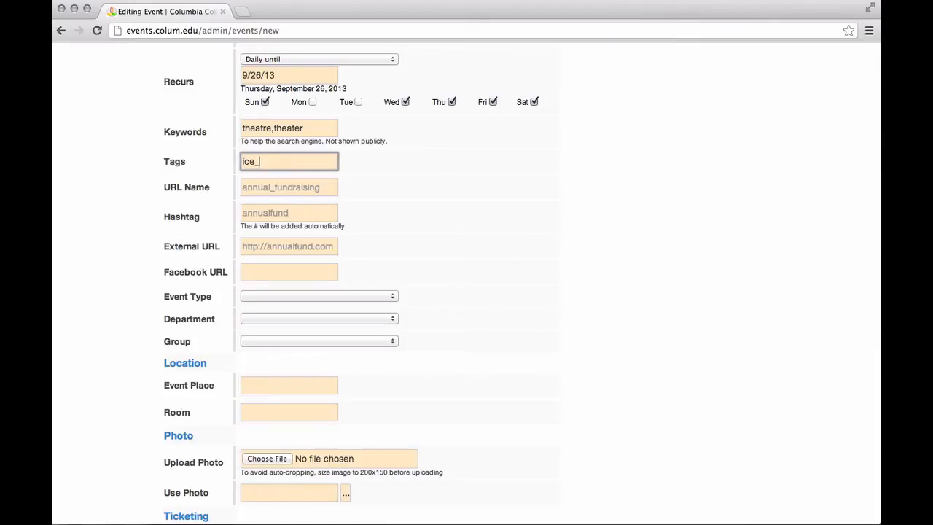
key(BackSpace)
key(BackSpace)
key(BackSpace)
key(BackSpace)
key(BackSpace)
text("ice cream")
key(Tab)
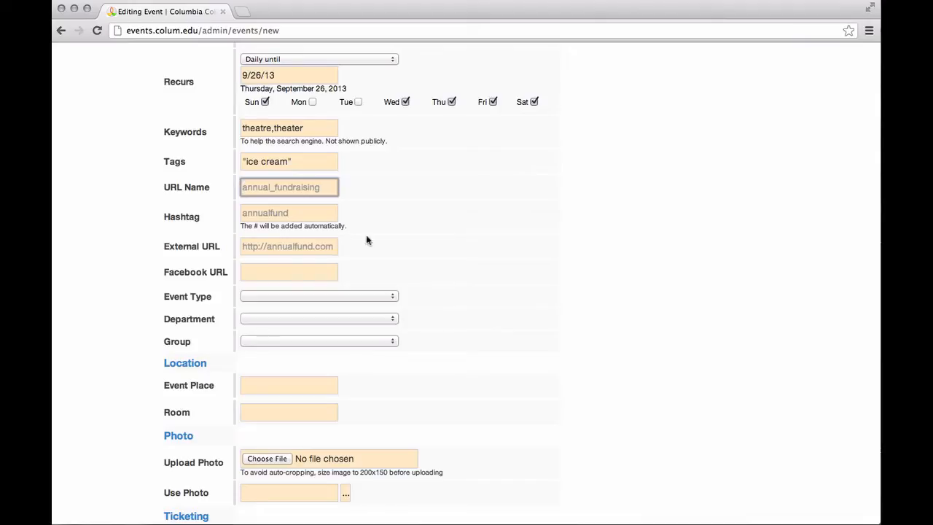
scroll(549, 371, up, 5)
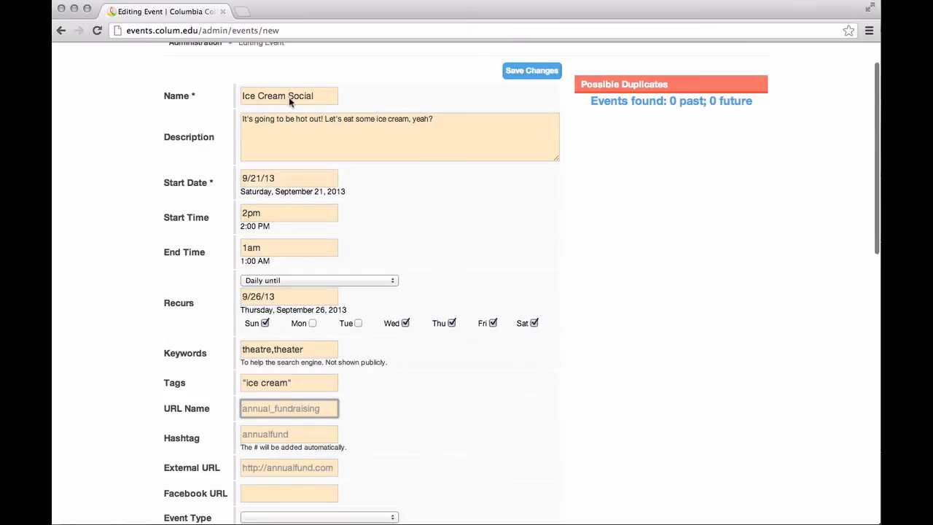
scroll(288, 97, down, 1)
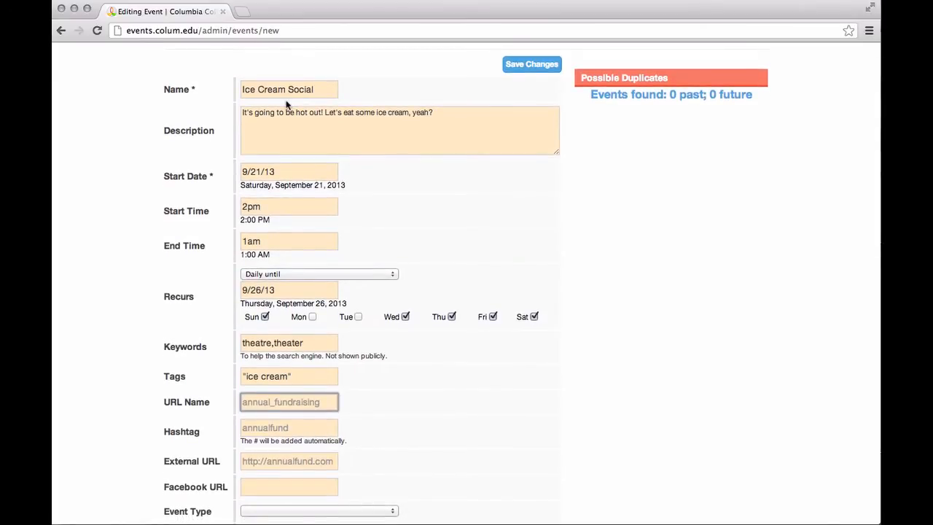
scroll(289, 108, down, 2)
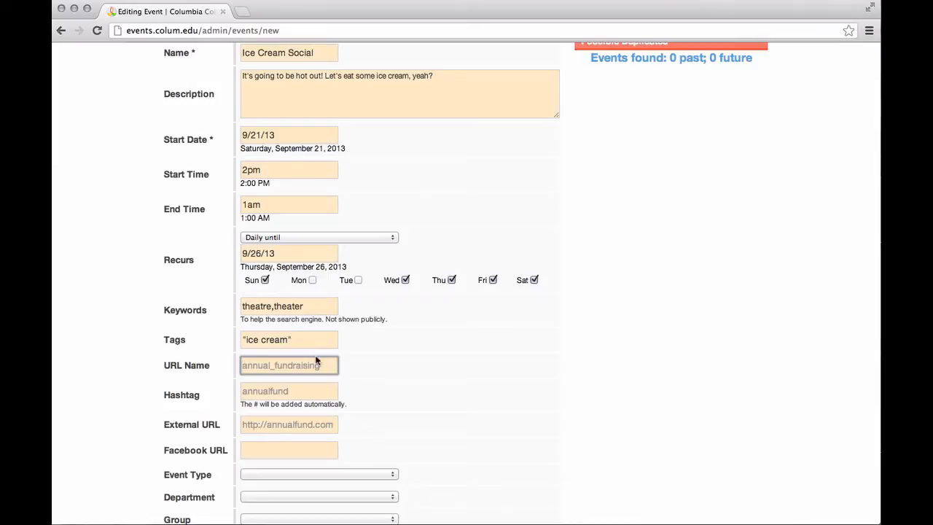
text(ice_cream_social)
key(super+a)
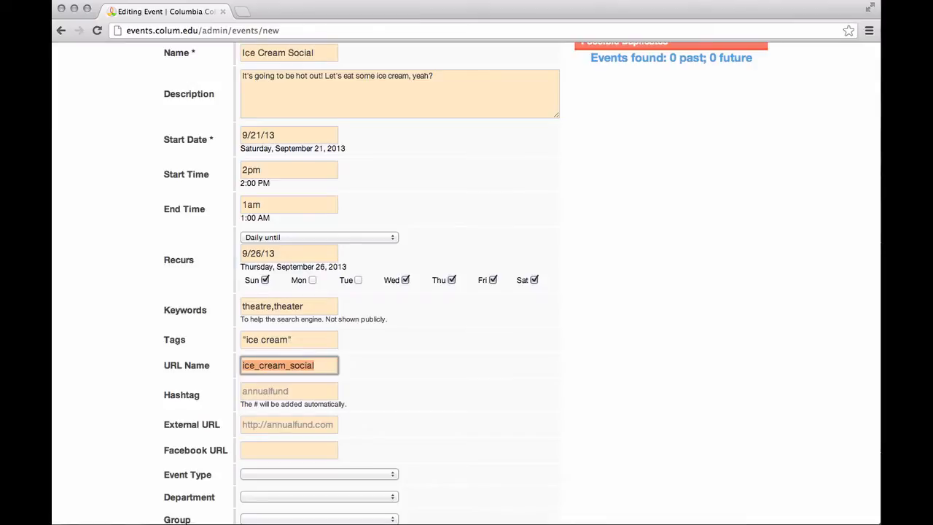
key(BackSpace)
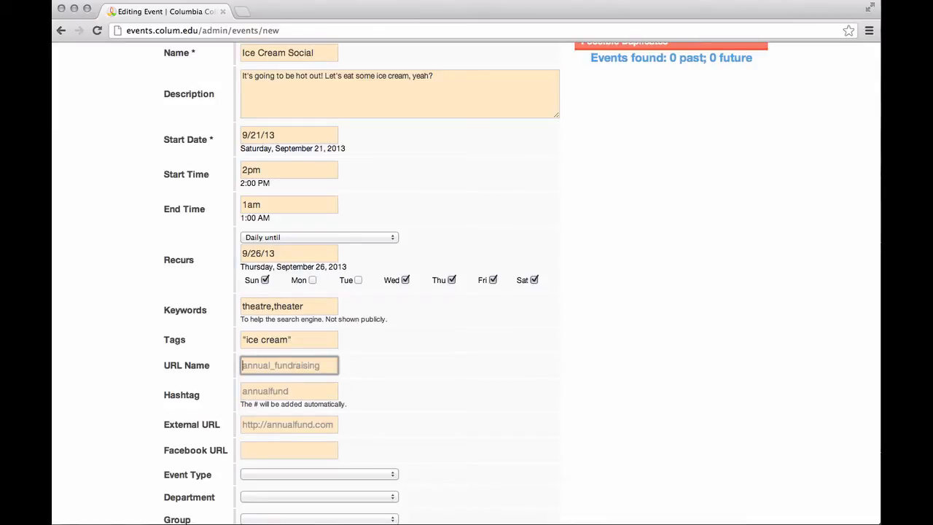
Step: Set the event's URL name to "icecream" and save the event
text(icecream)
scroll(455, 306, up, 2)
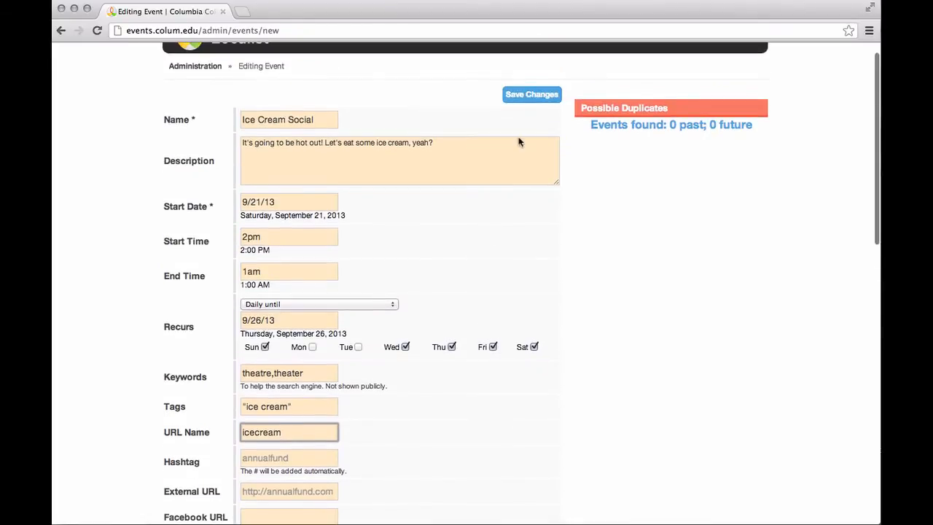
click(520, 97)
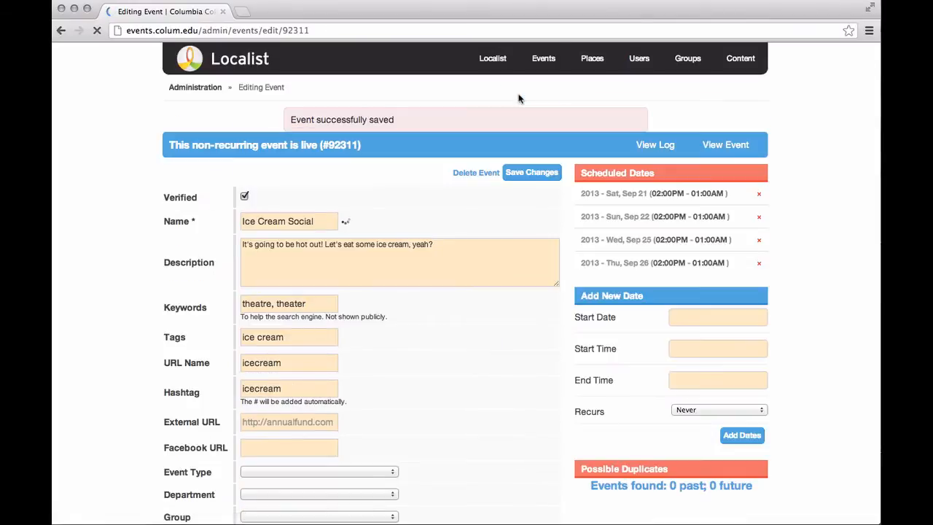
Step: View the saved event's public page, check the event name in its web address and return to editing the event
click(715, 144)
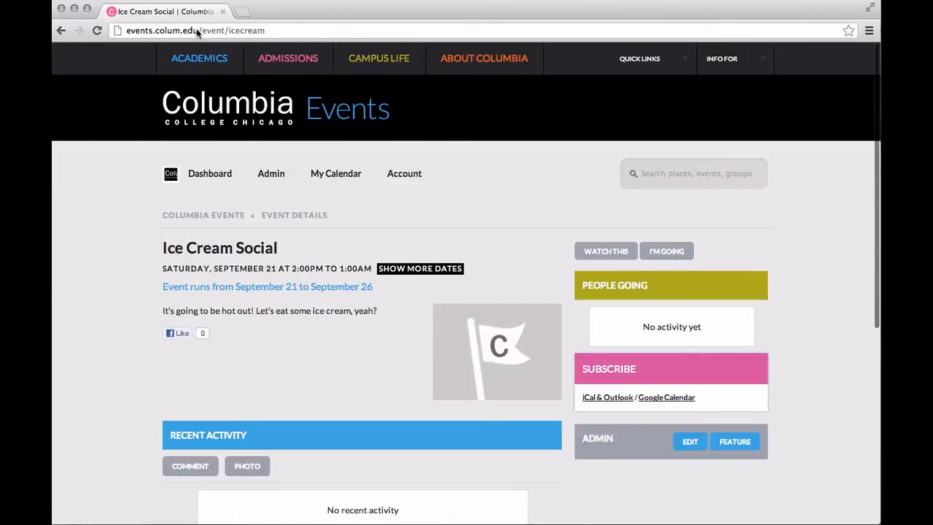
double_click(235, 32)
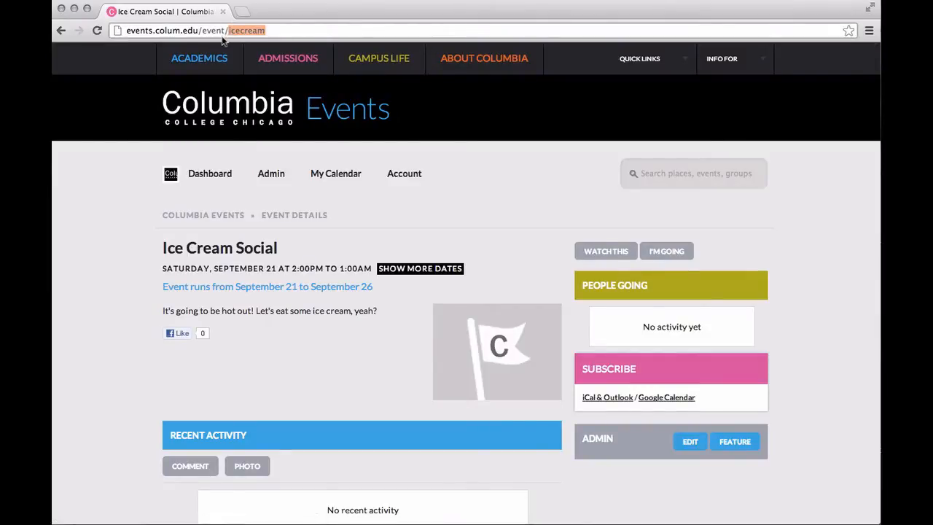
click(61, 32)
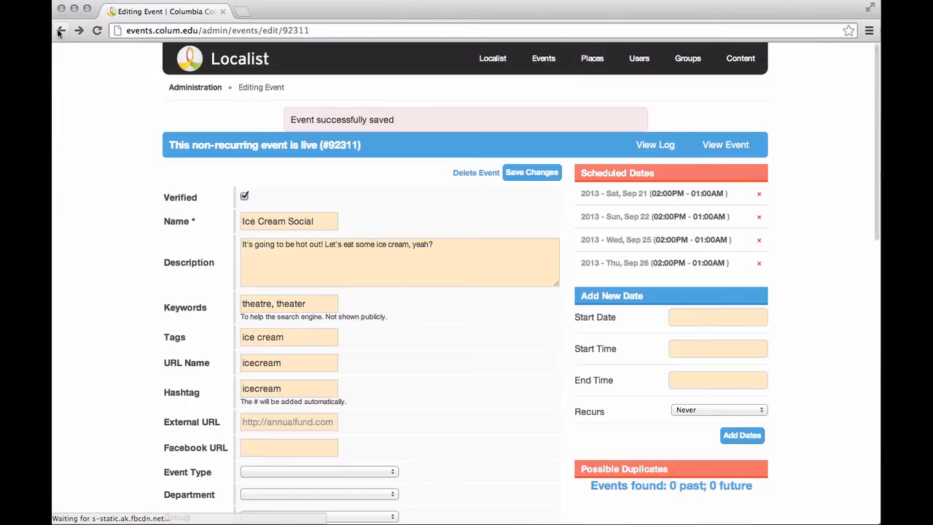
Step: Examine the saved event's status banner, its scheduled dates and the section for adding new dates
scroll(87, 170, down, 2)
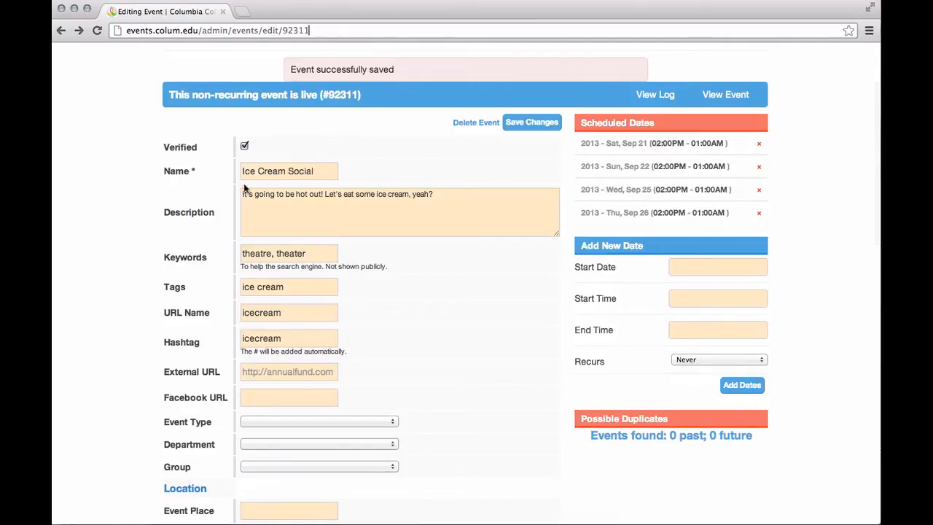
scroll(323, 140, down, 1)
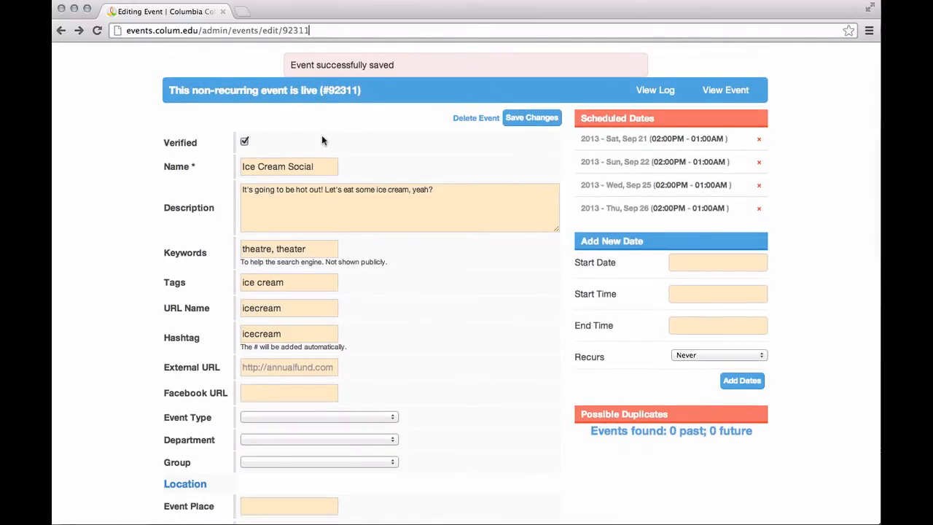
scroll(322, 140, down, 1)
scroll(411, 139, down, 2)
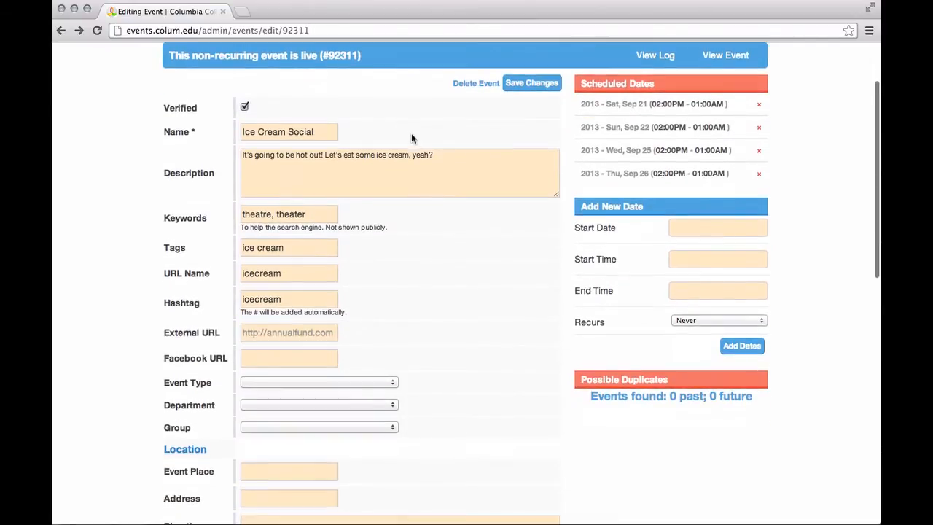
scroll(227, 118, up, 3)
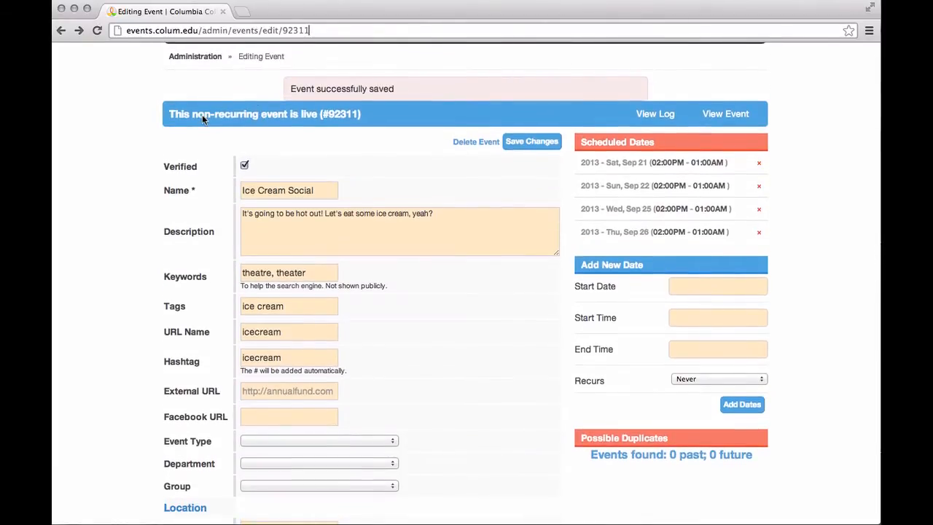
scroll(203, 120, up, 1)
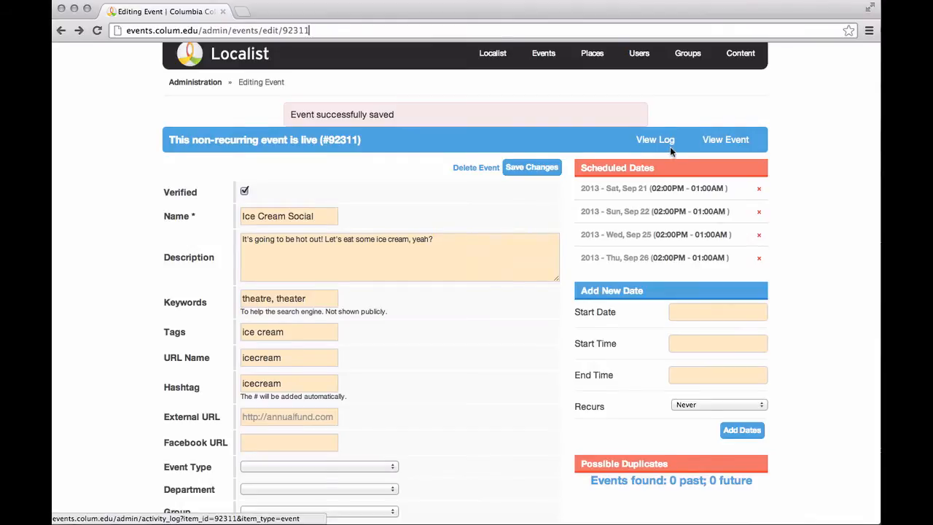
scroll(670, 147, down, 1)
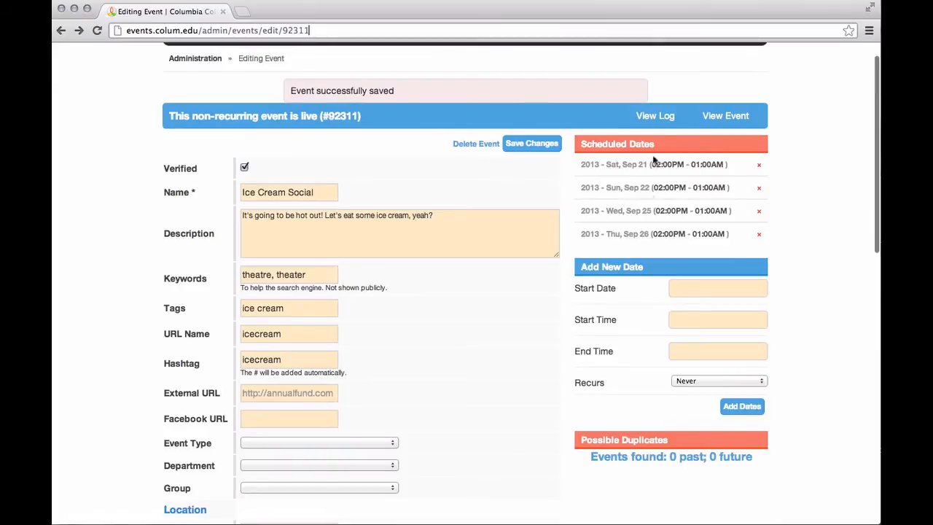
drag(261, 119, 196, 113)
click(240, 119)
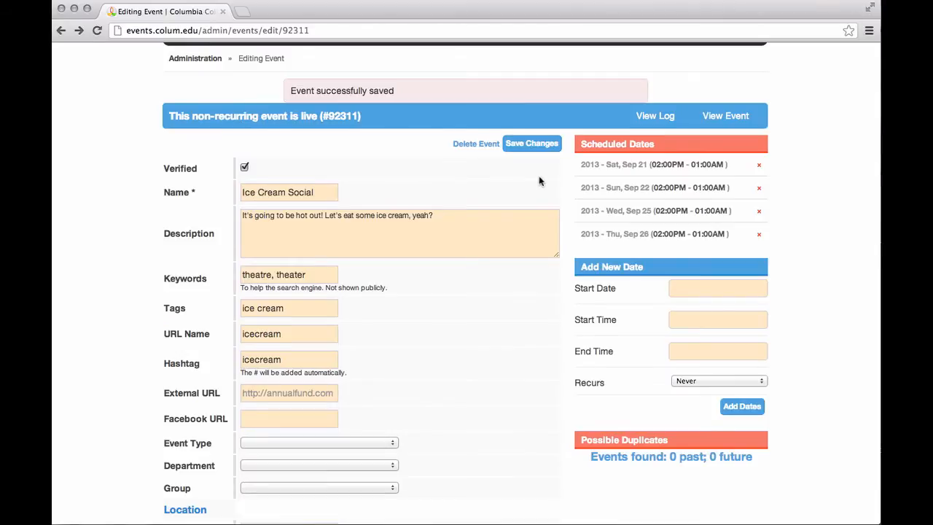
scroll(550, 180, down, 3)
scroll(583, 183, up, 3)
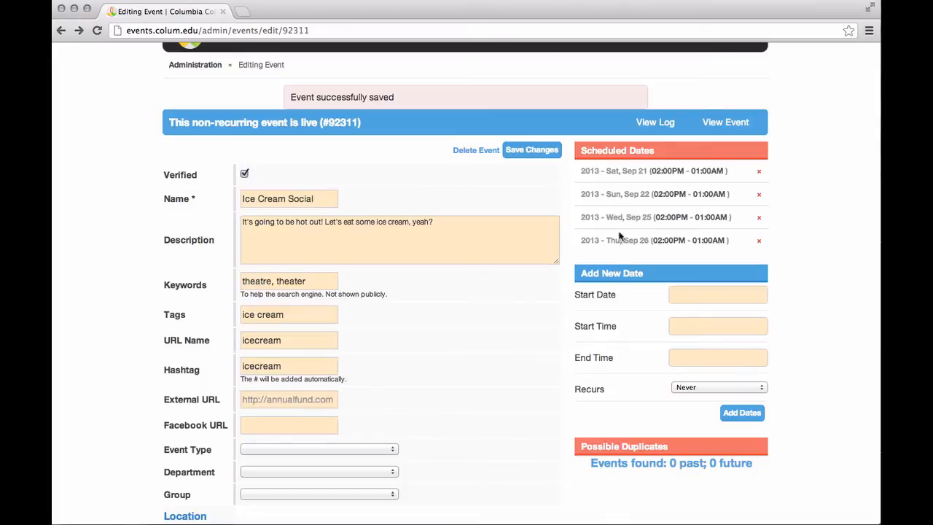
scroll(664, 264, up, 1)
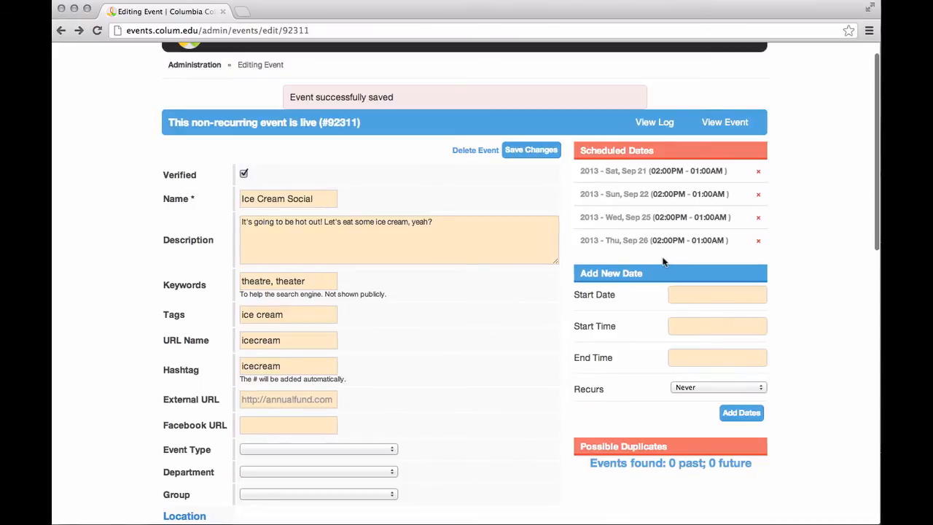
scroll(664, 261, down, 1)
scroll(663, 262, down, 1)
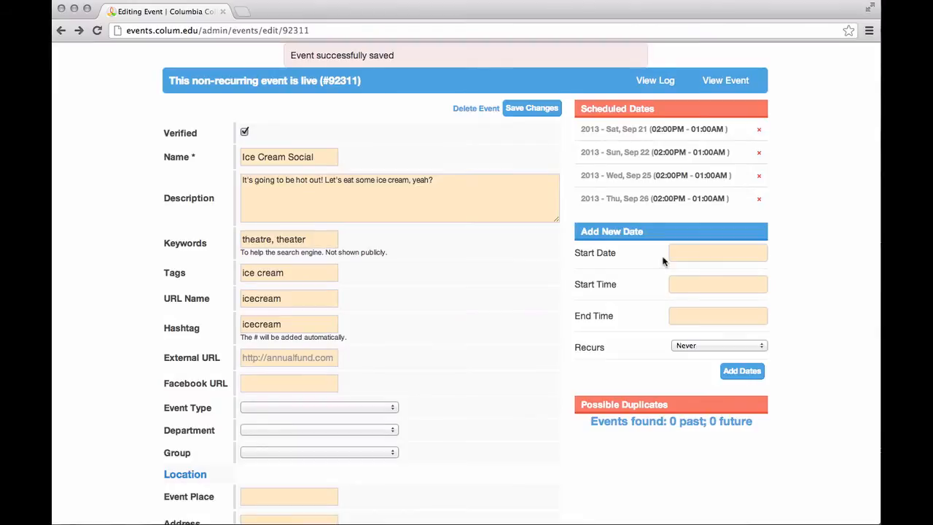
scroll(664, 261, down, 1)
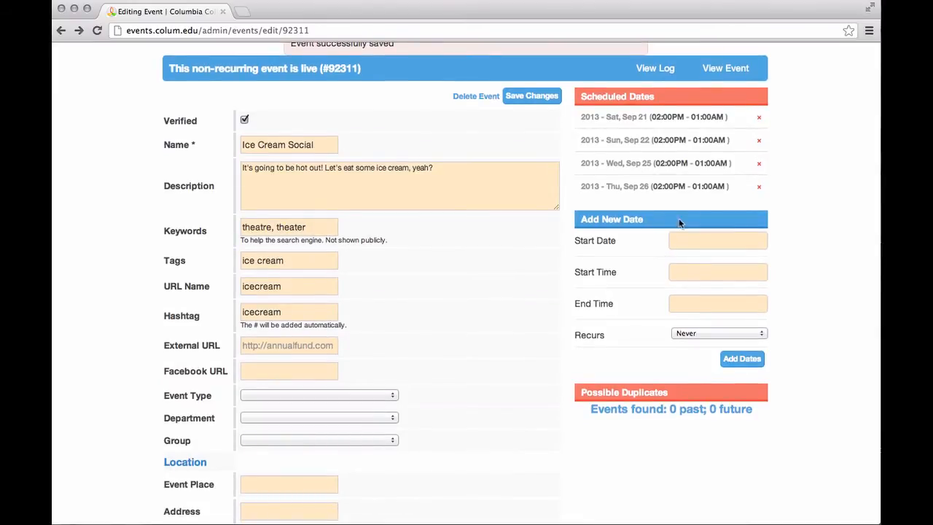
scroll(468, 240, down, 2)
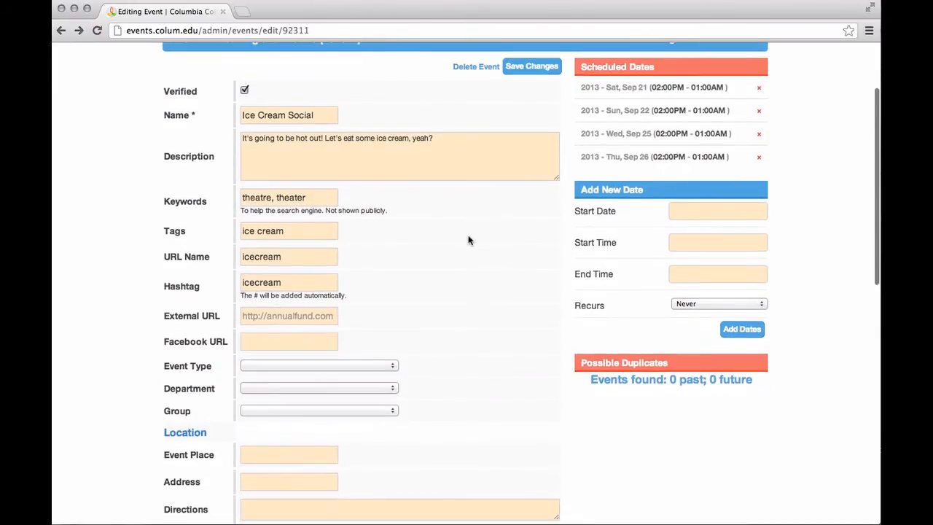
scroll(469, 240, down, 5)
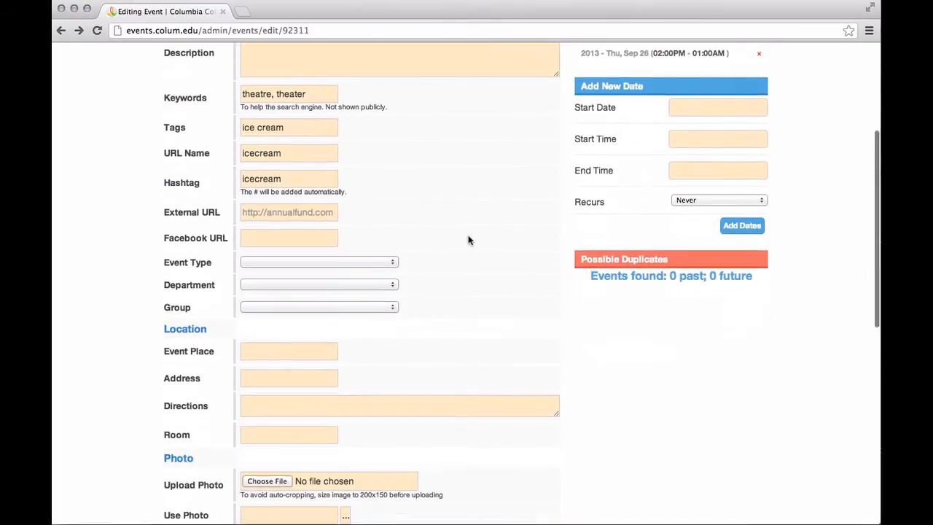
scroll(296, 233, down, 2)
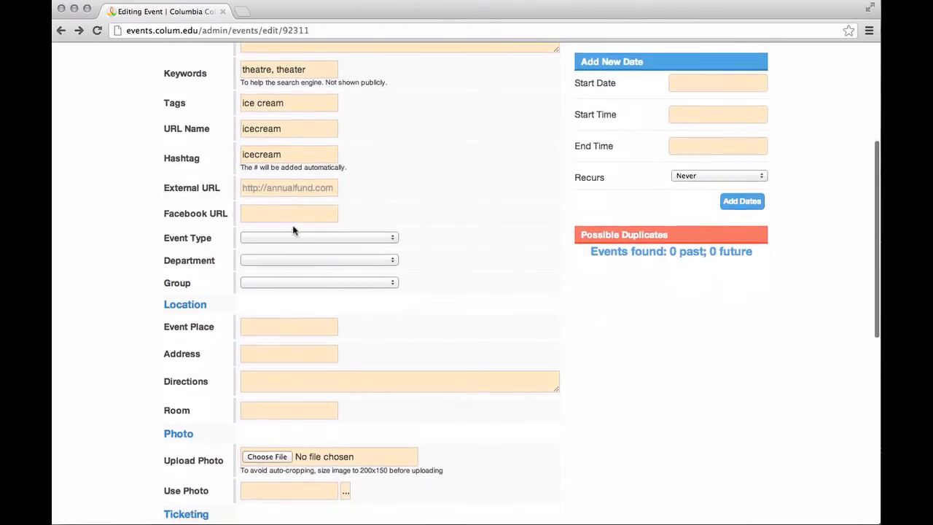
click(283, 189)
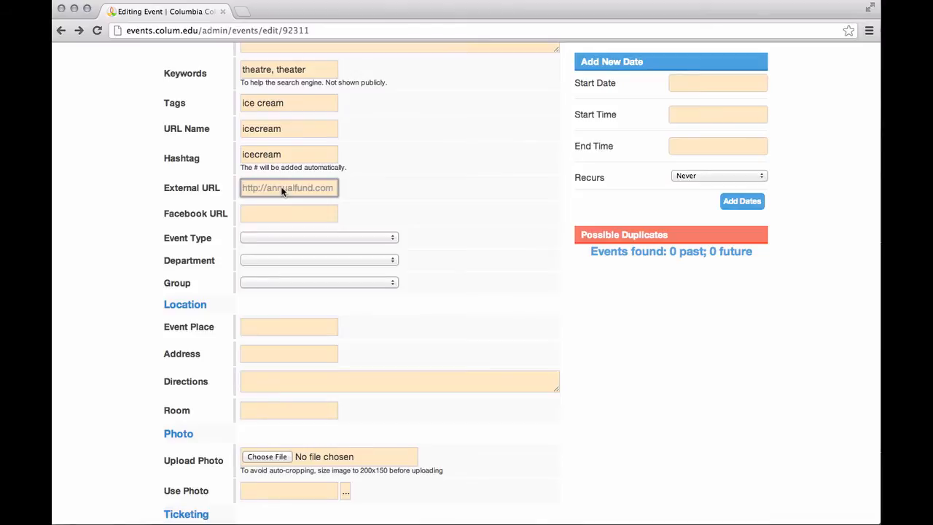
text(http://icecreamsocial.com)
key(Tab)
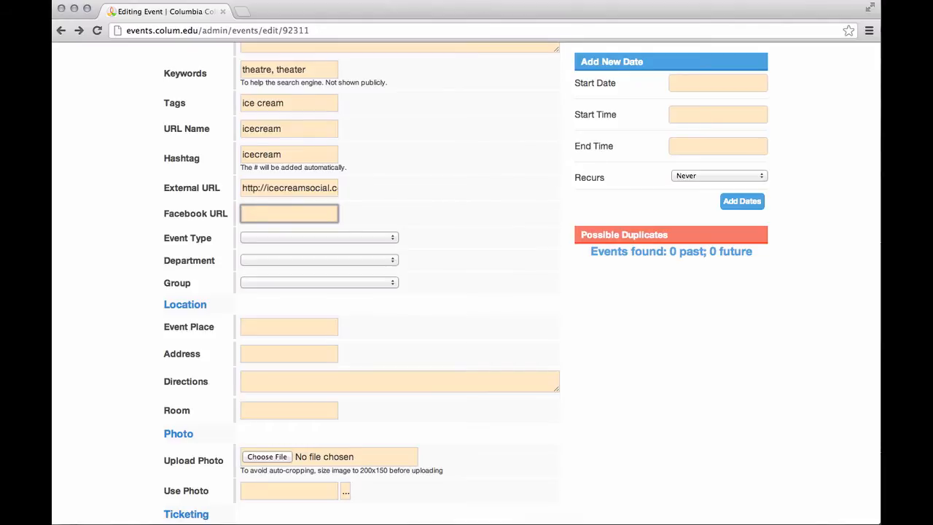
Step: View the event's public page from the event editing form
scroll(281, 192, up, 5)
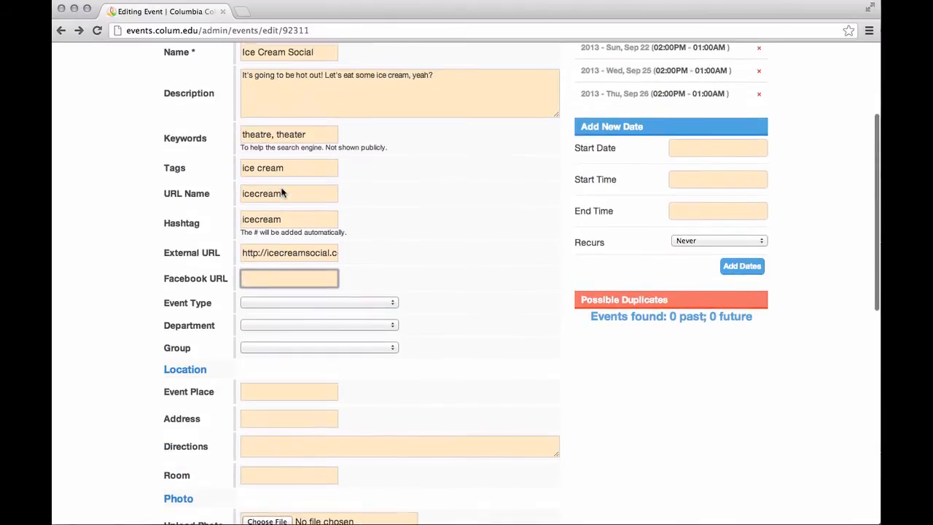
scroll(282, 226, down, 2)
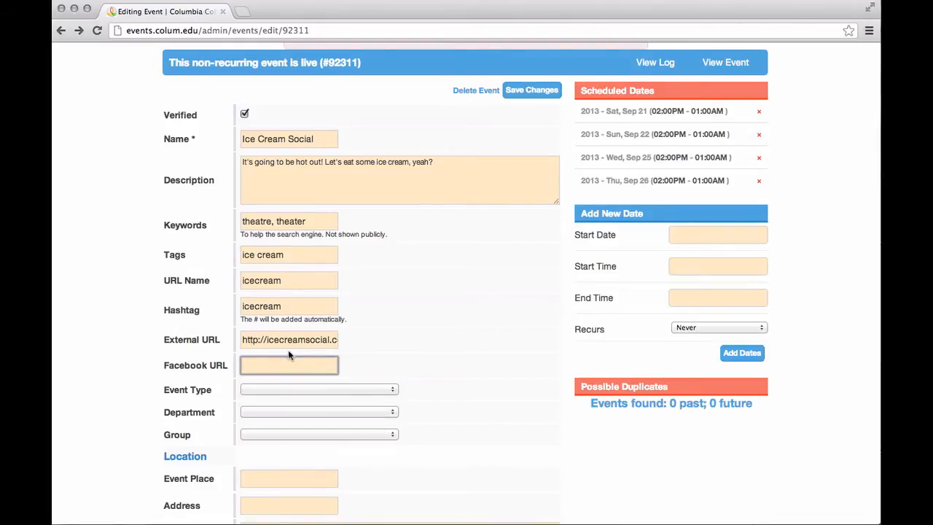
scroll(289, 355, down, 1)
scroll(287, 354, up, 3)
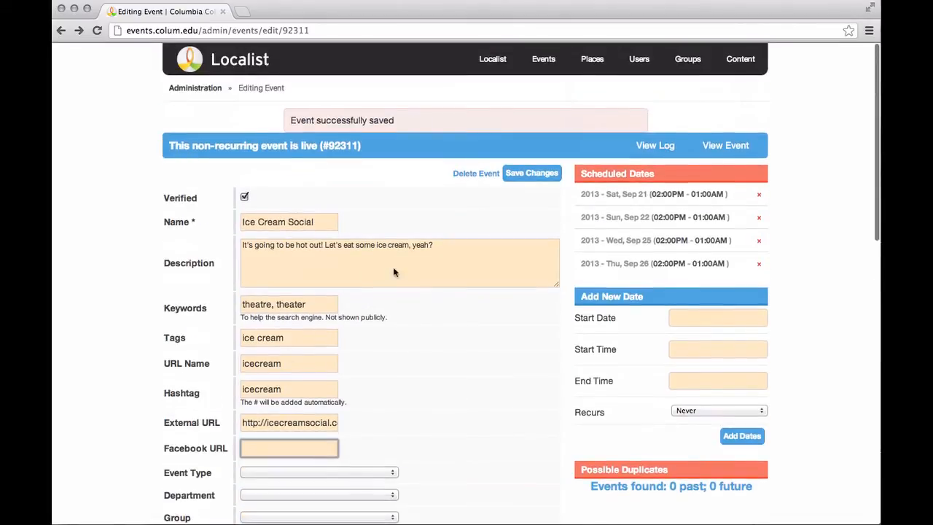
click(724, 145)
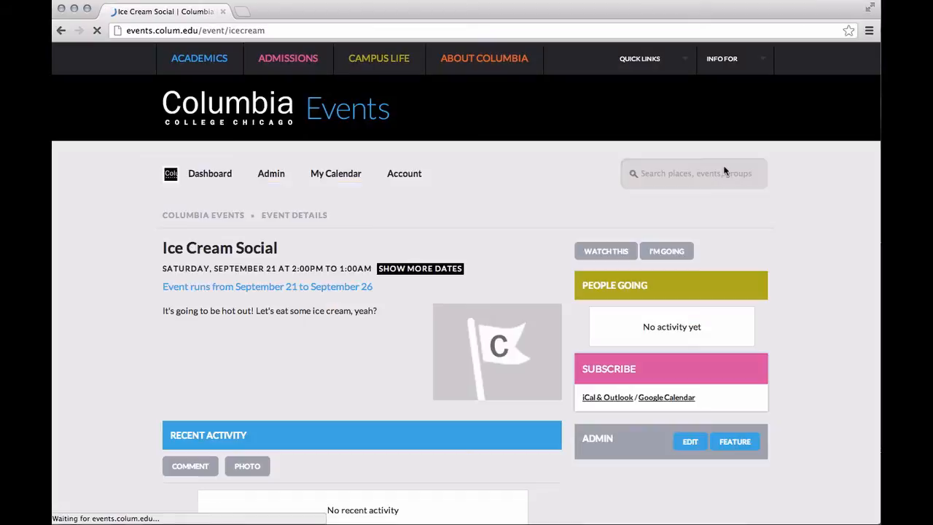
scroll(473, 251, down, 1)
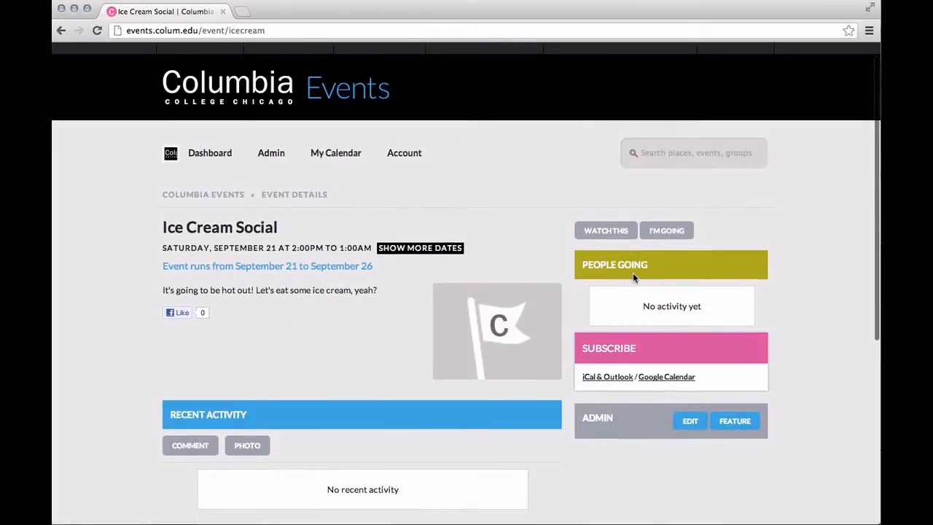
Step: Mark the current account as going to the event on Saturday, September 21 and save it to the plan
click(672, 233)
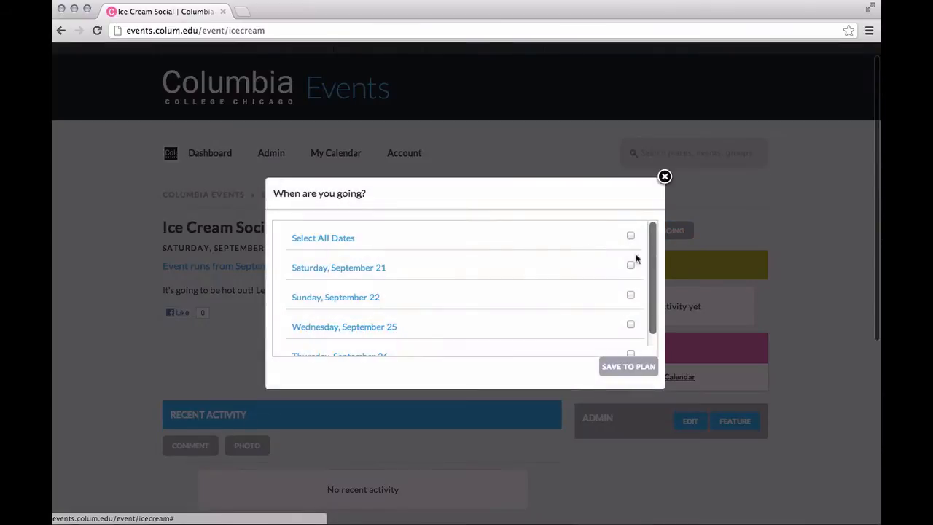
scroll(543, 259, down, 1)
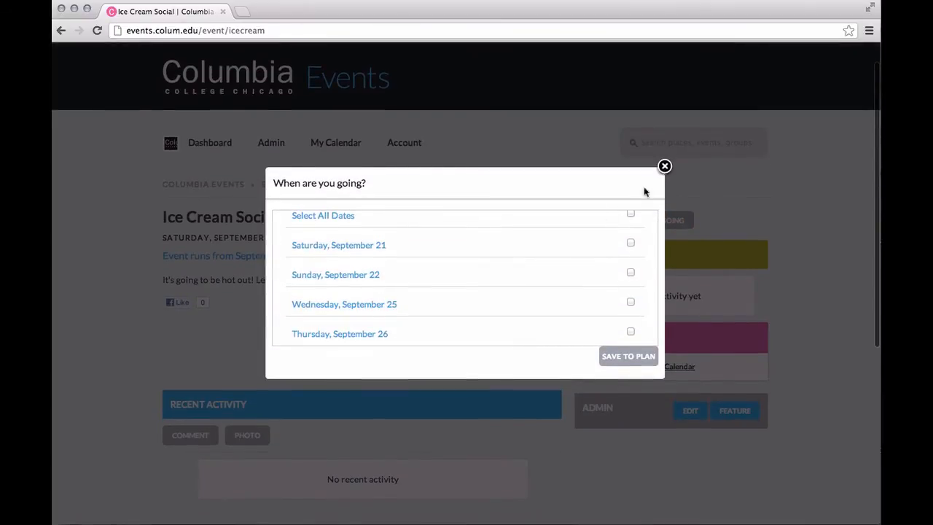
click(630, 241)
click(632, 359)
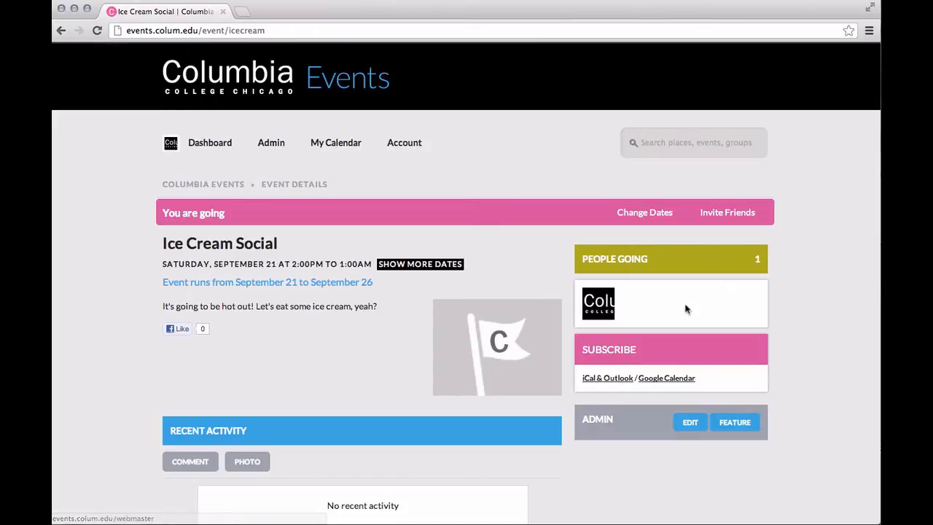
Step: Return to editing the event and add the event types Manifest and Reading
click(58, 35)
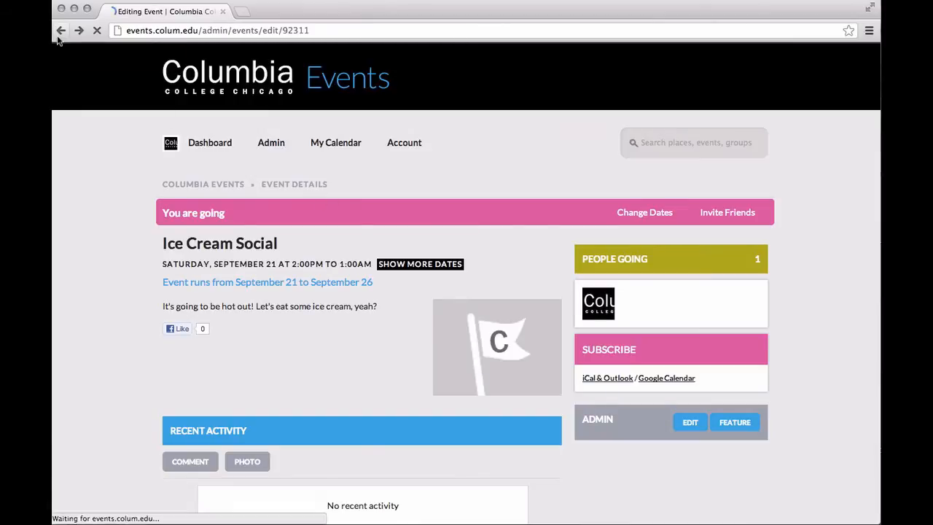
scroll(133, 238, down, 5)
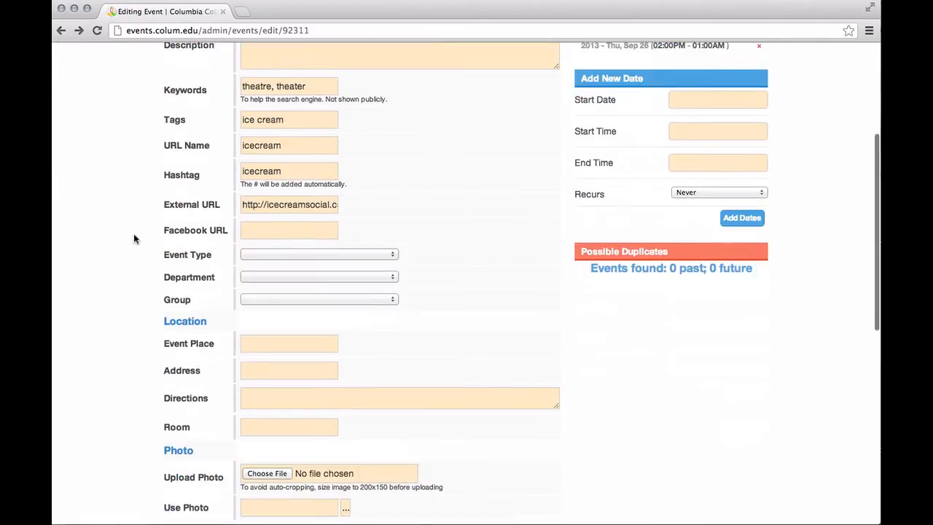
click(262, 230)
scroll(262, 232, down, 3)
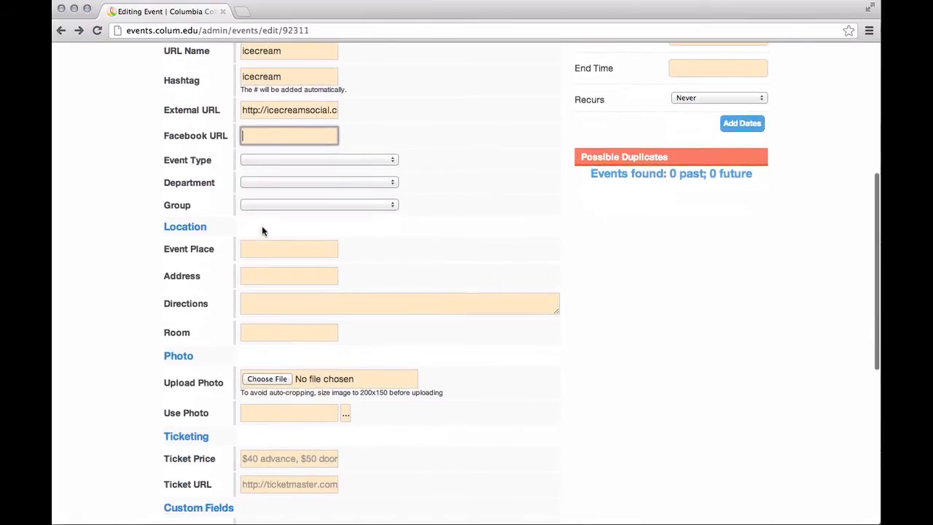
click(306, 161)
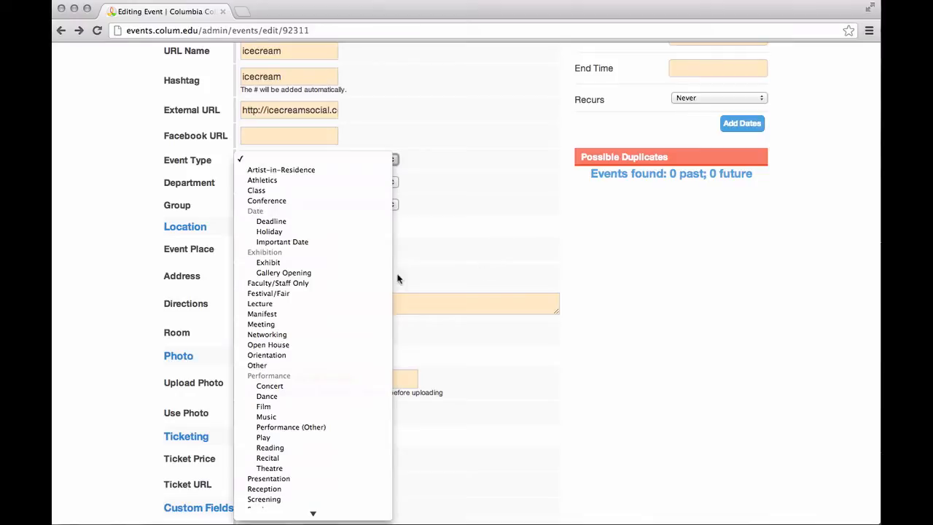
scroll(369, 285, down, 2)
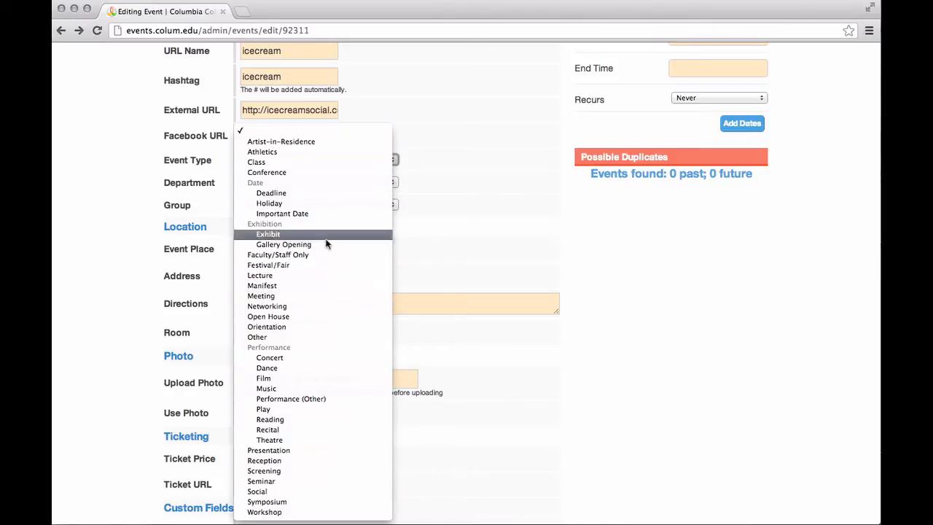
click(331, 286)
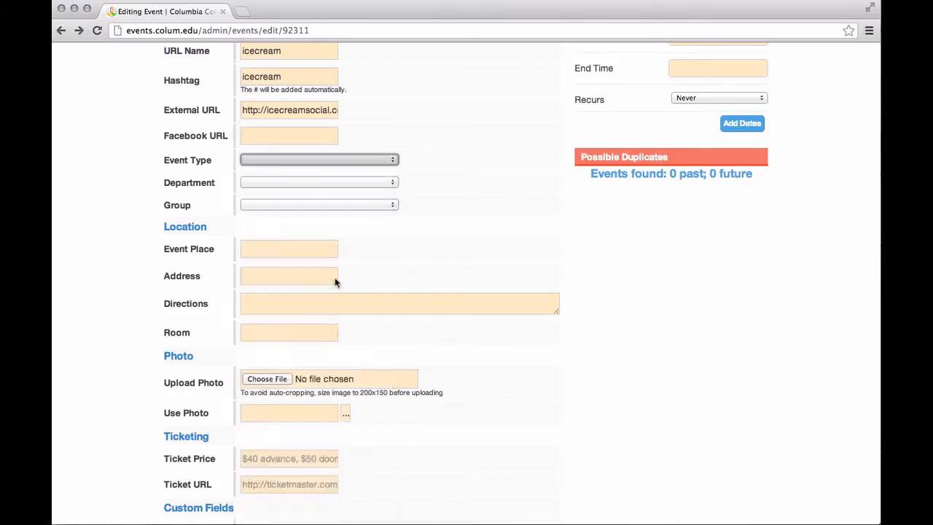
click(339, 158)
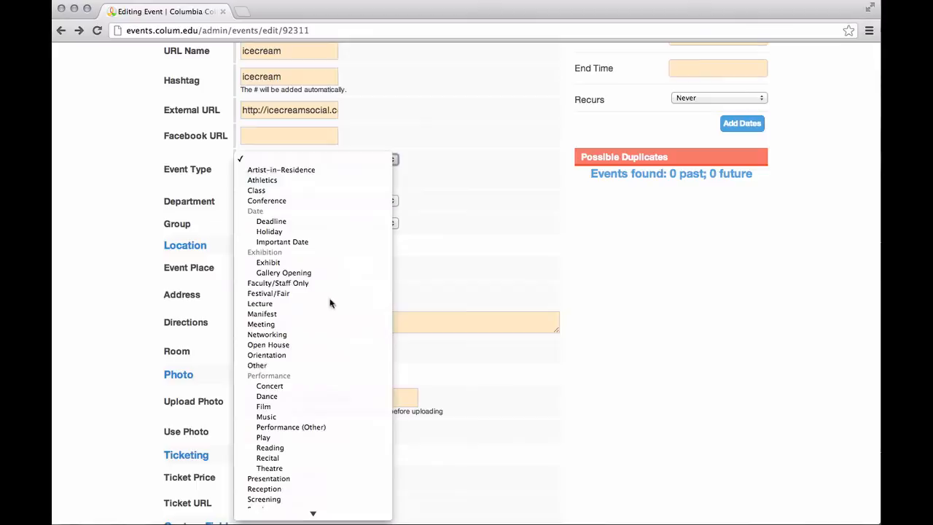
click(327, 447)
Step: Add the departments Critical Encounters; Office of the Dean, School of Fine and Performing Arts; and Humanities, History, and Social Sciences to the event
scroll(289, 162, down, 2)
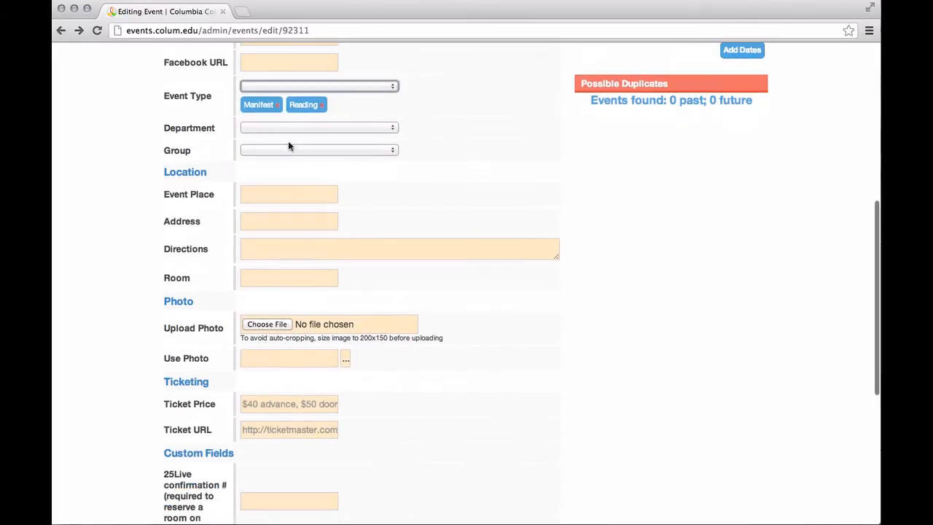
click(289, 128)
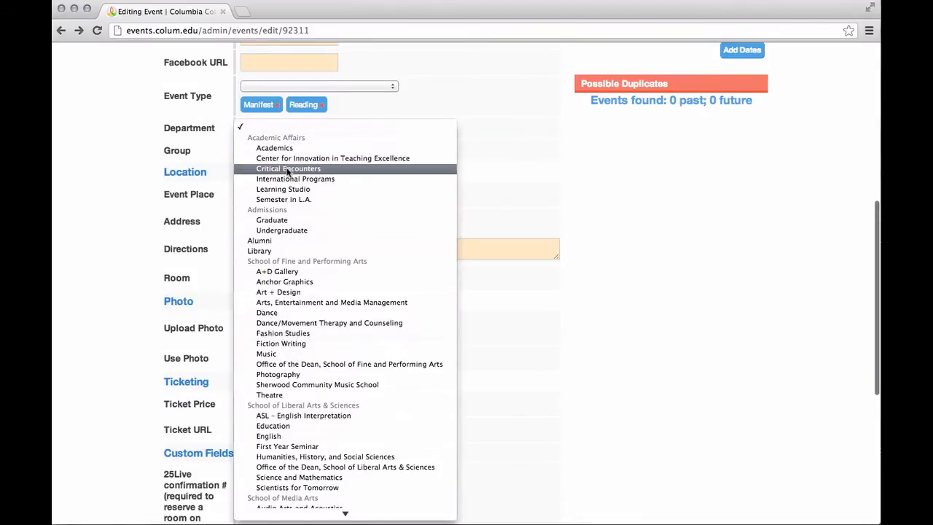
click(292, 168)
click(294, 128)
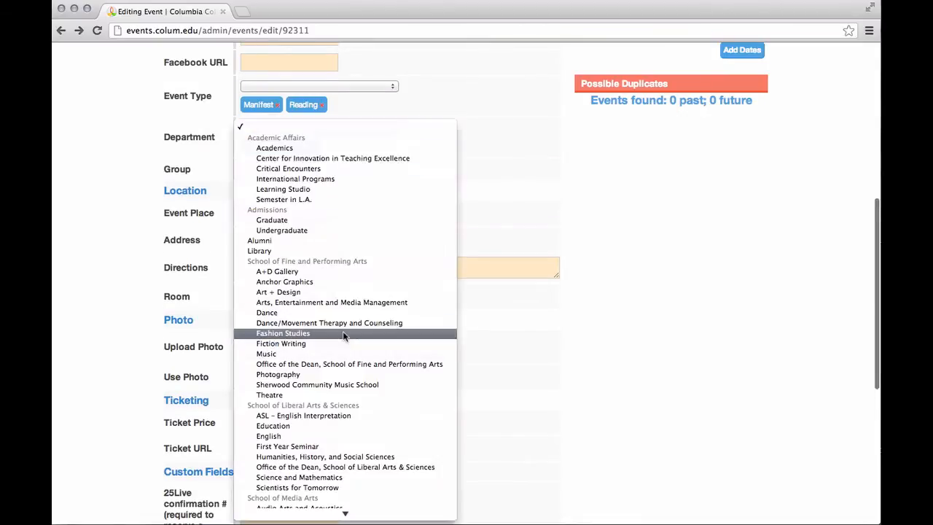
click(346, 364)
click(343, 129)
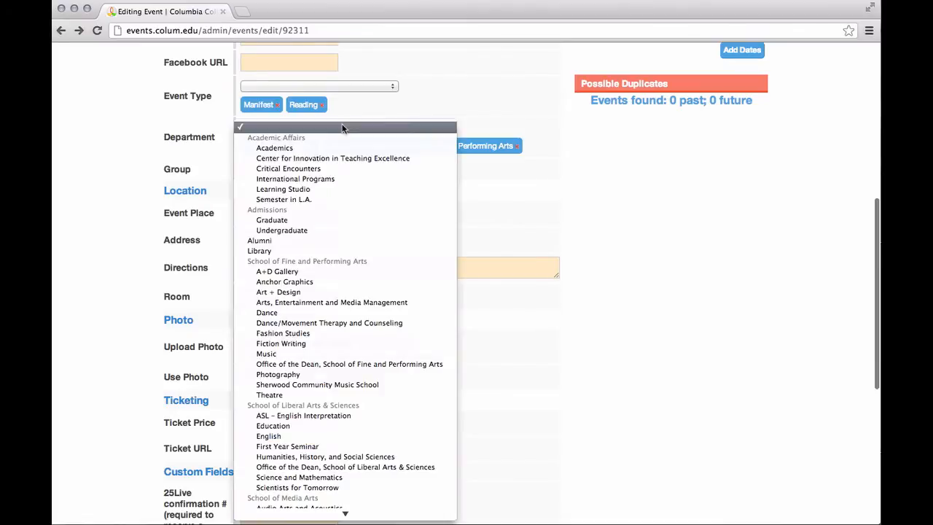
click(355, 457)
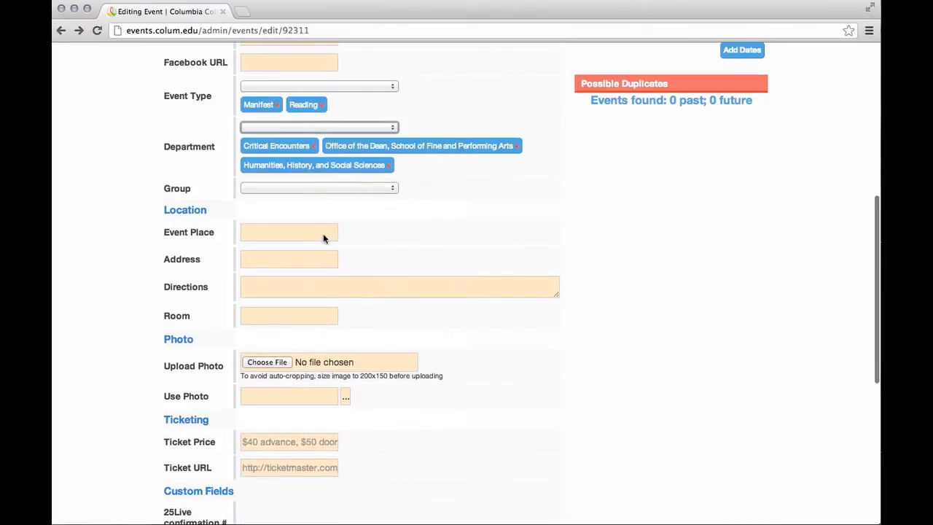
Step: Assign the event to the Columbia Renegades group and set its event place to The Arcade
click(322, 190)
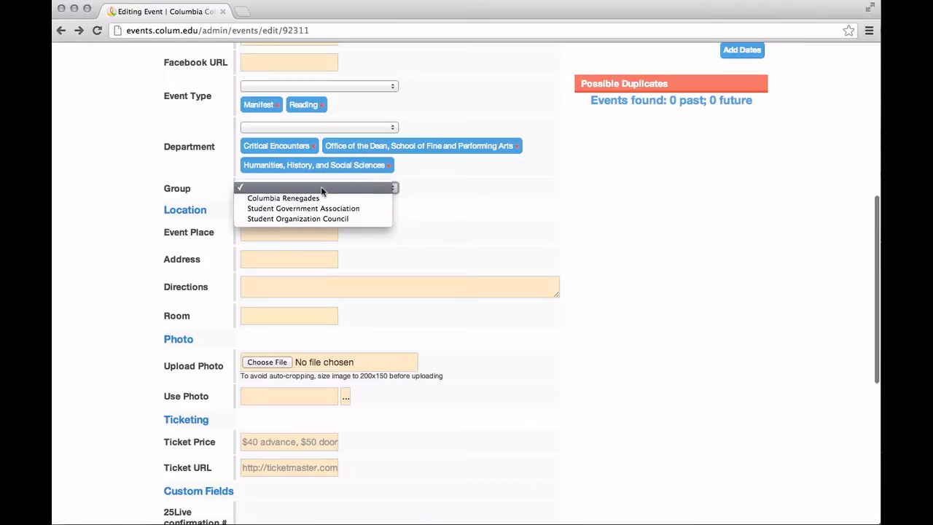
click(322, 197)
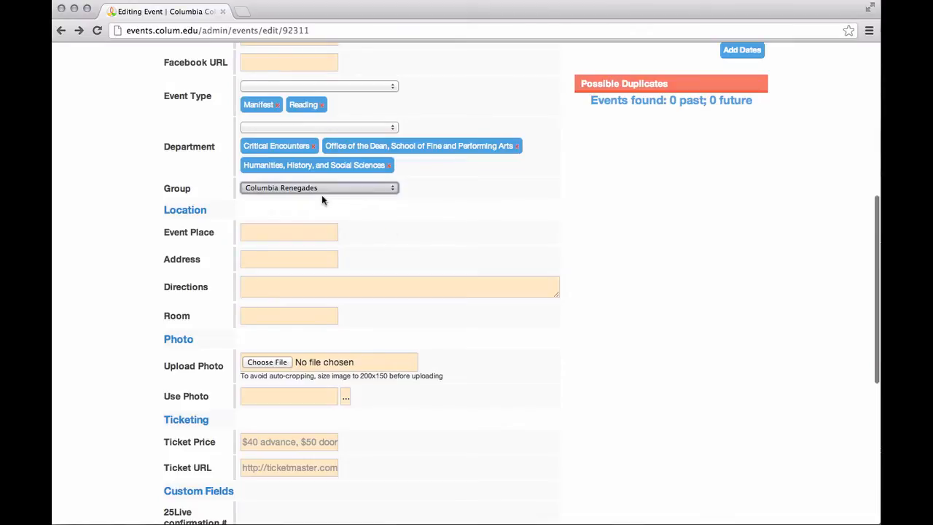
scroll(364, 233, down, 5)
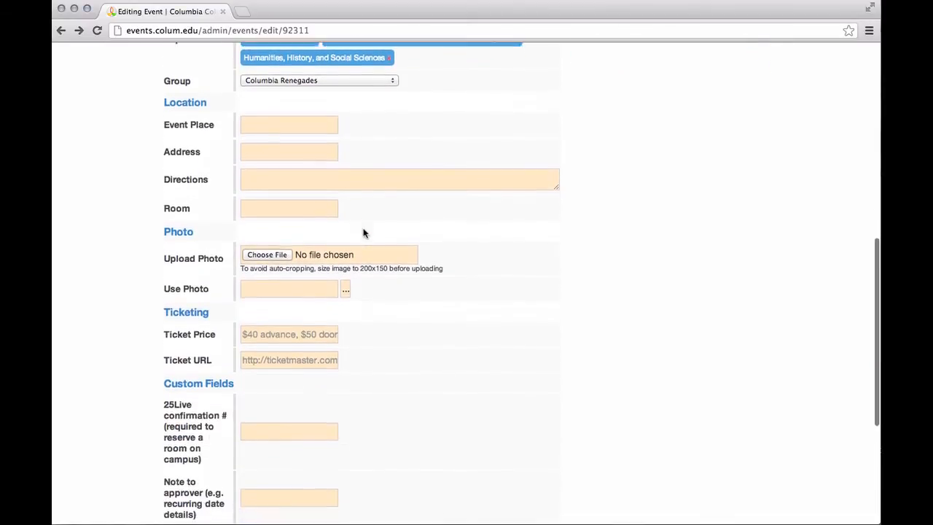
scroll(364, 234, up, 1)
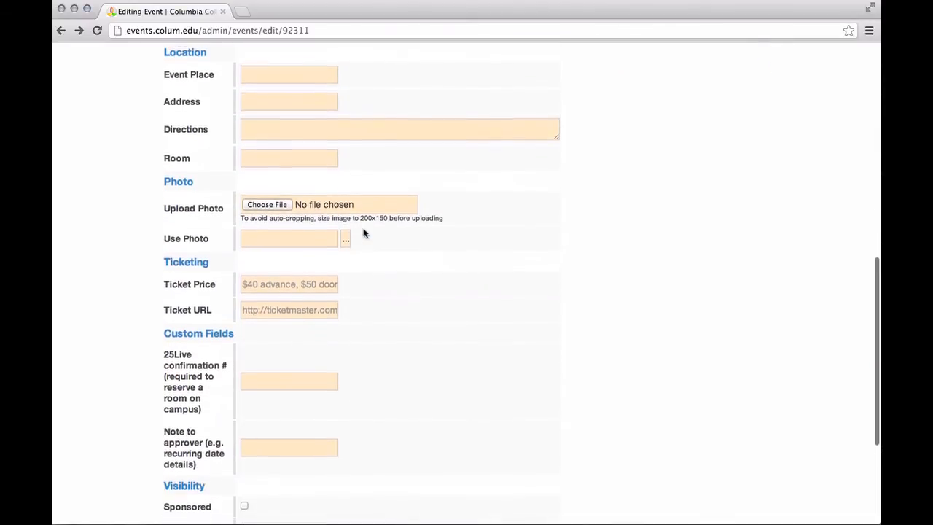
click(283, 81)
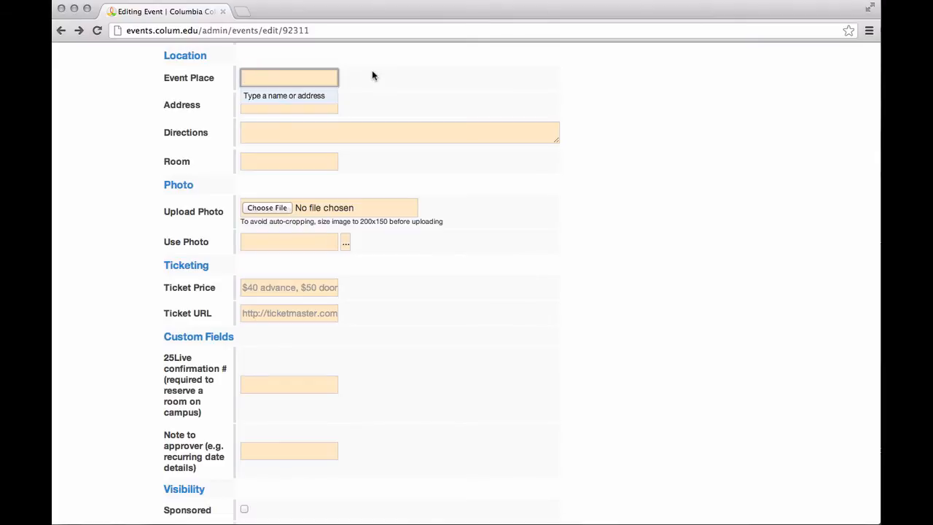
scroll(371, 72, up, 1)
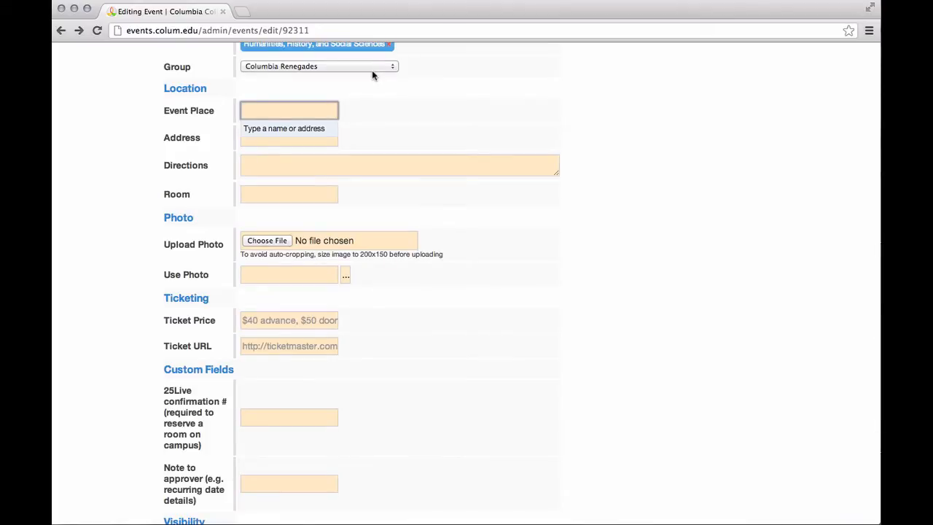
text(the)
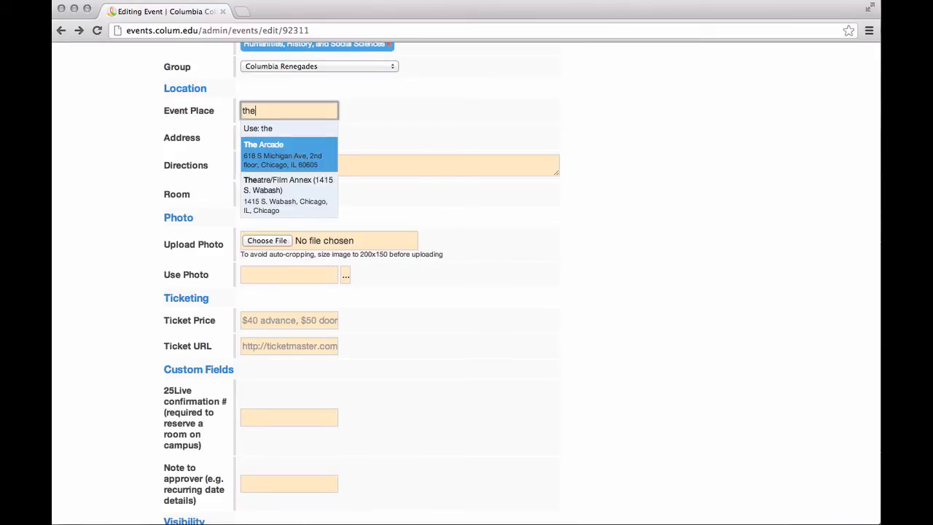
key(Return)
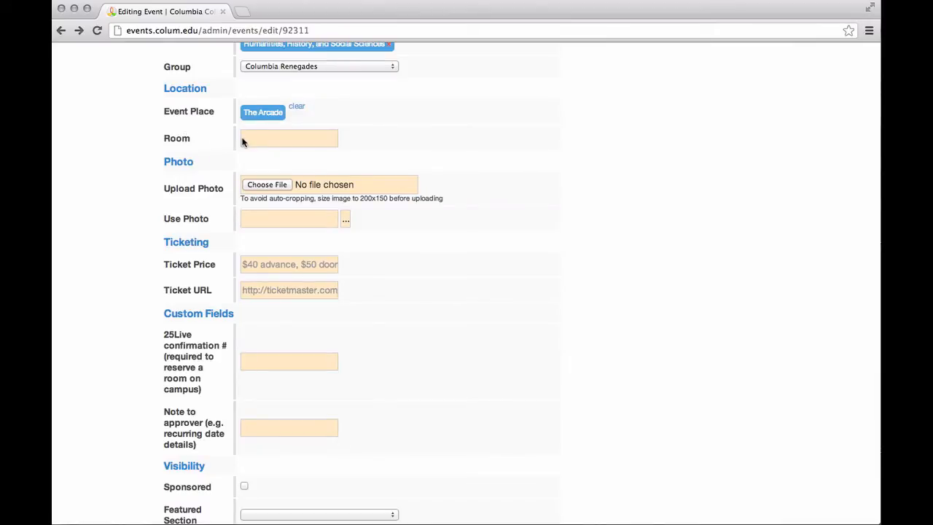
Step: Save the changes made to the event
scroll(244, 142, up, 10)
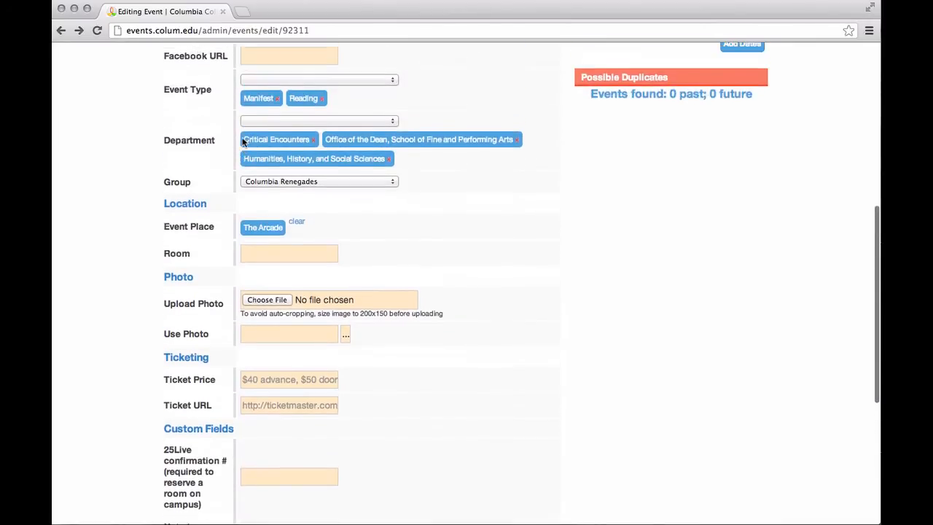
scroll(244, 142, up, 4)
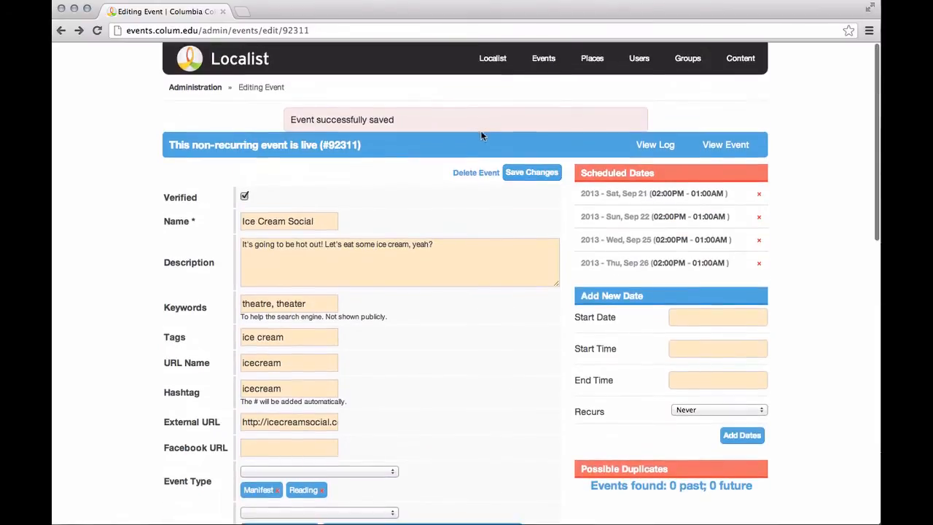
click(523, 174)
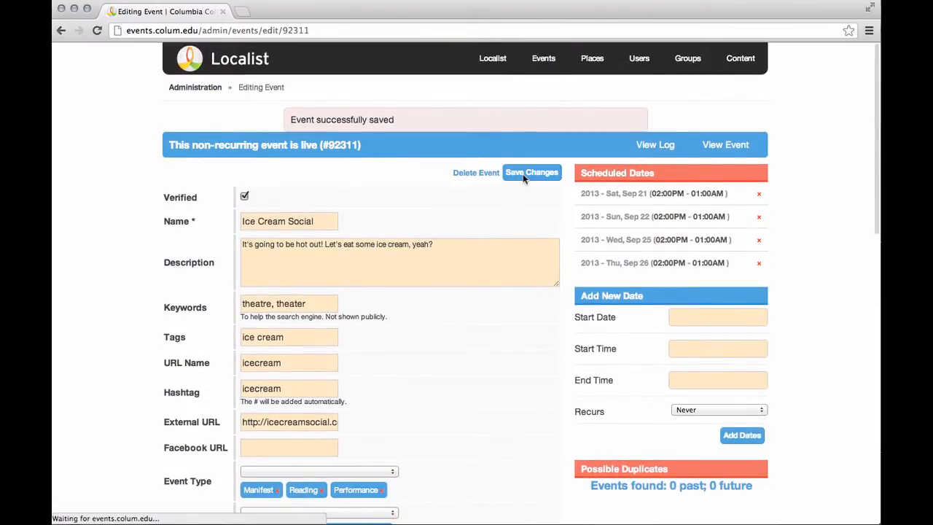
Step: View the event's public page and examine its place, event types, departments, group, website and location map
click(740, 148)
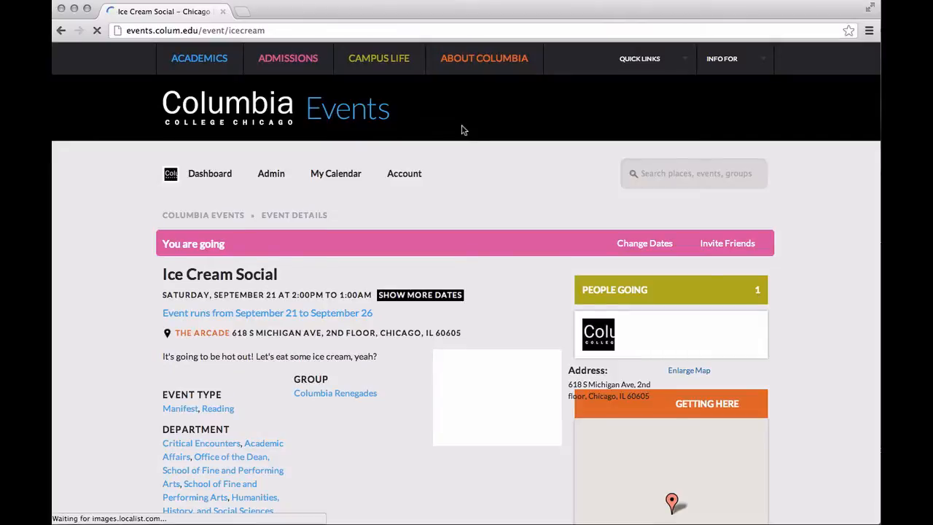
scroll(461, 129, down, 3)
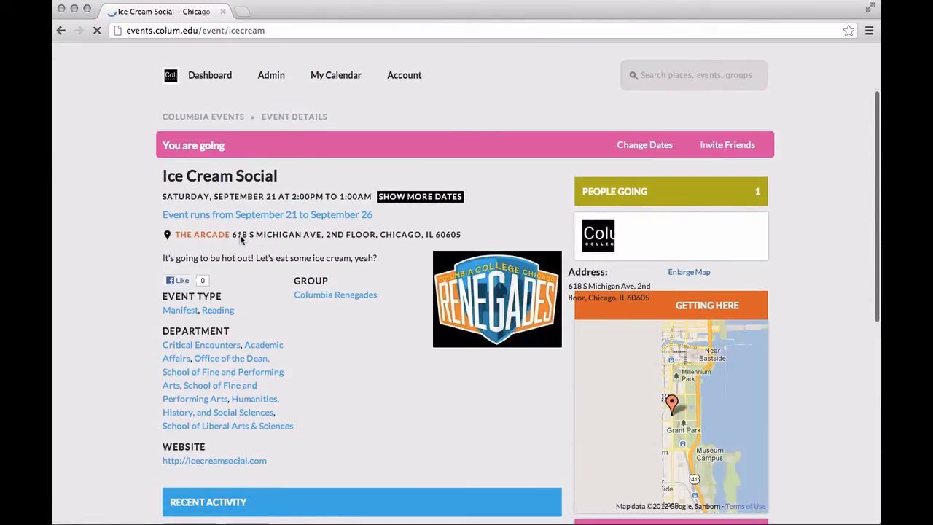
scroll(415, 235, down, 1)
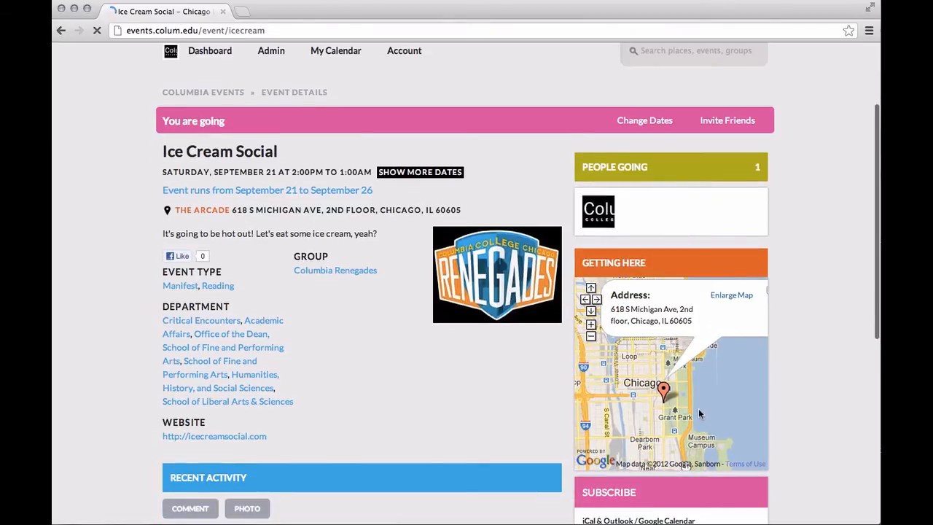
mouse_move(698, 408)
mouse_down()
mouse_move(696, 380)
mouse_move(693, 396)
mouse_up()
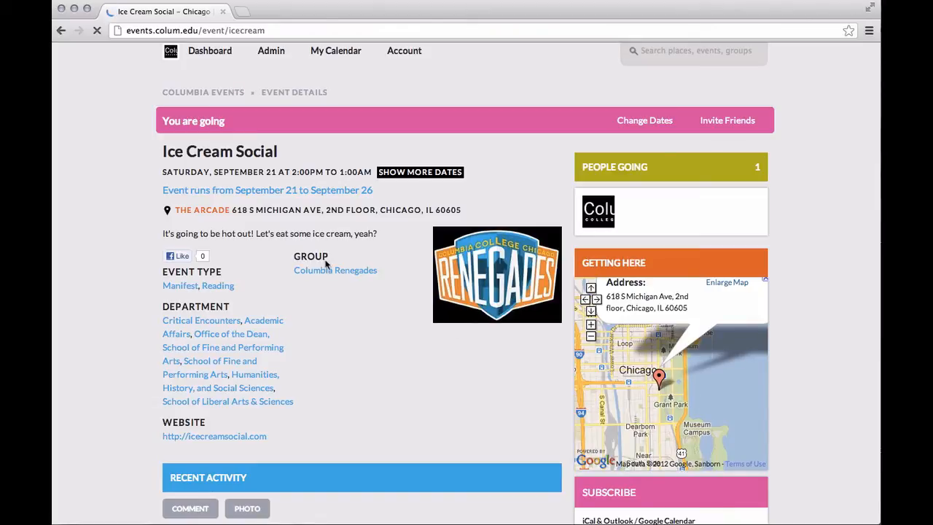
Step: Open The Arcade's place page from the event and read the gallery's description
click(211, 211)
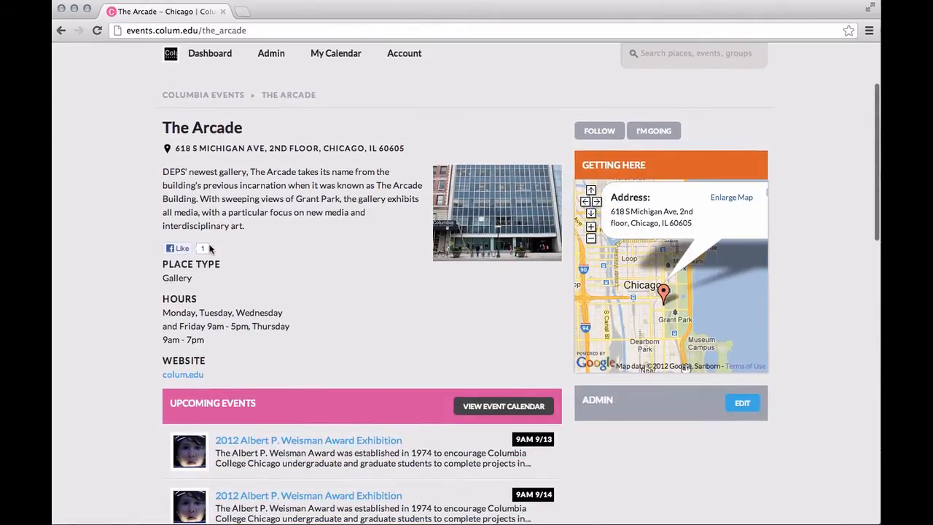
scroll(209, 249, up, 1)
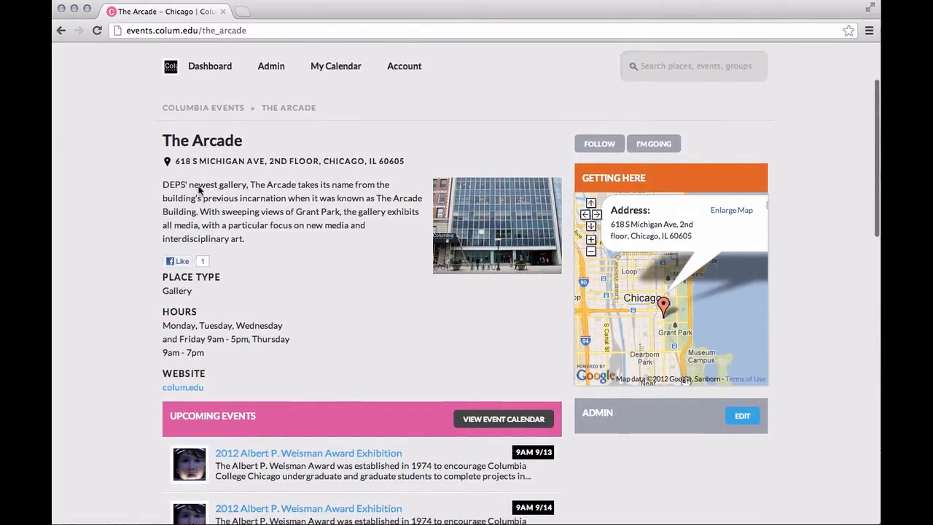
drag(182, 187, 210, 213)
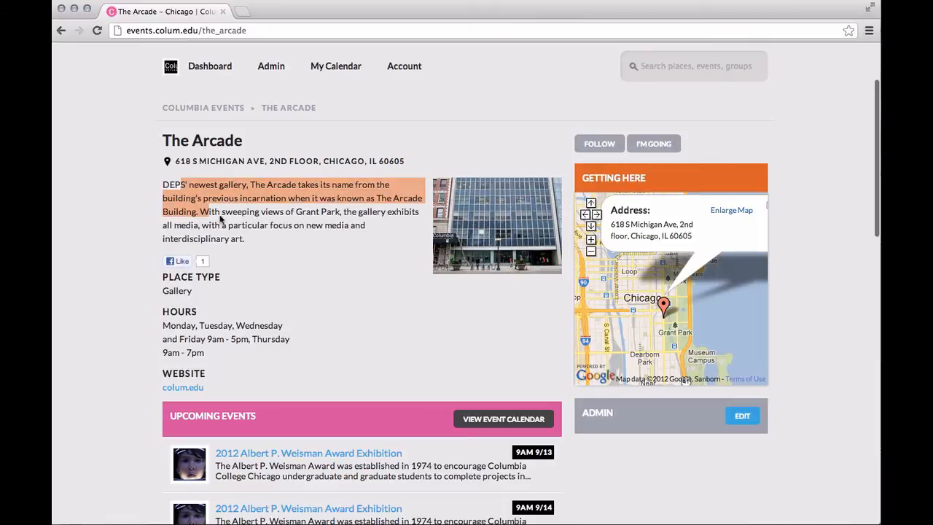
click(255, 243)
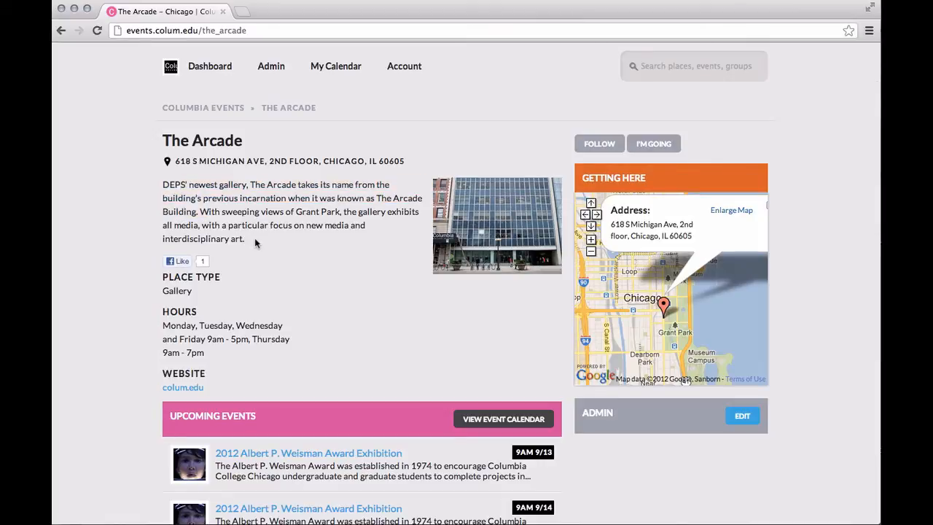
Step: Load more of The Arcade's upcoming events and examine its upcoming and recent events lists
scroll(255, 243, down, 5)
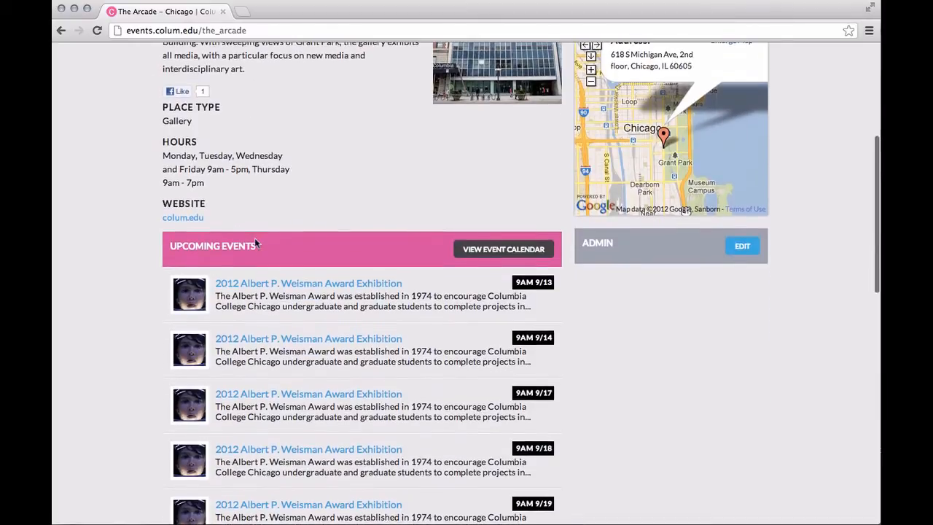
scroll(314, 272, down, 3)
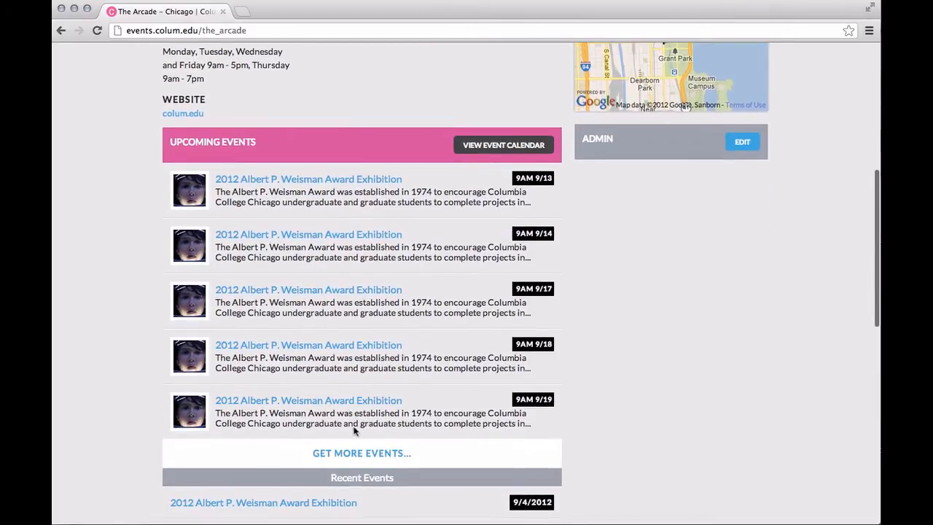
click(356, 451)
scroll(346, 364, down, 20)
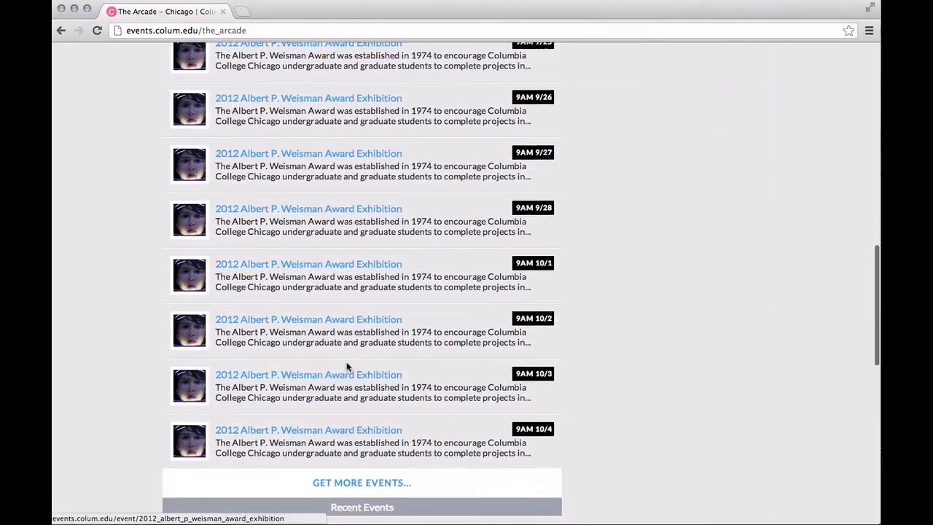
click(354, 378)
scroll(354, 381, down, 10)
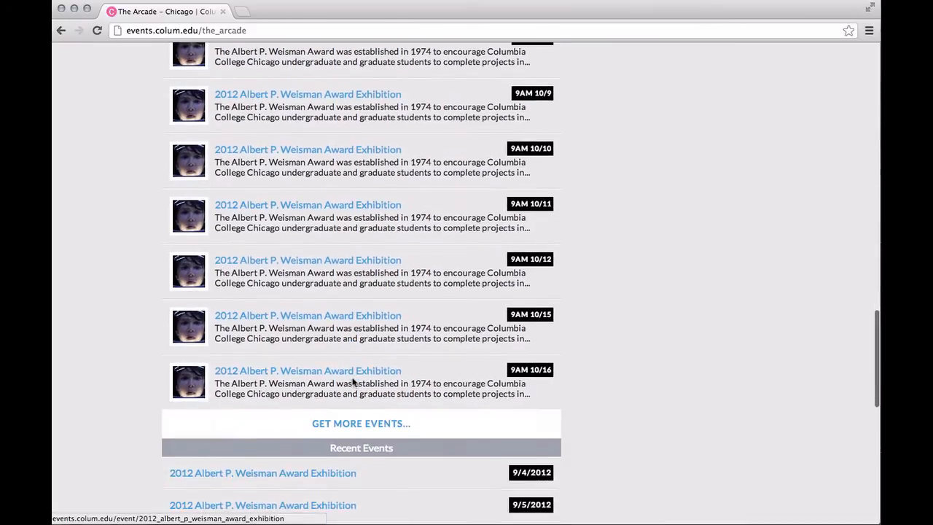
scroll(290, 278, up, 20)
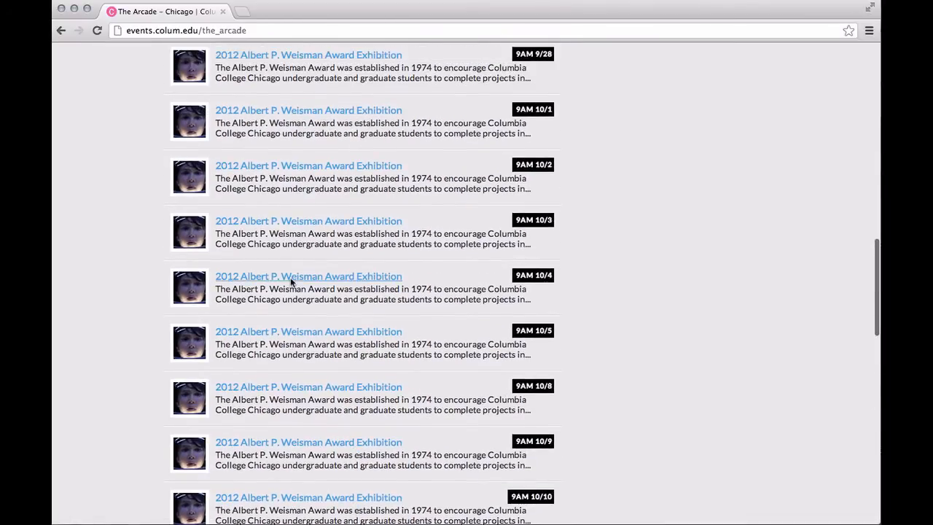
scroll(290, 280, up, 12)
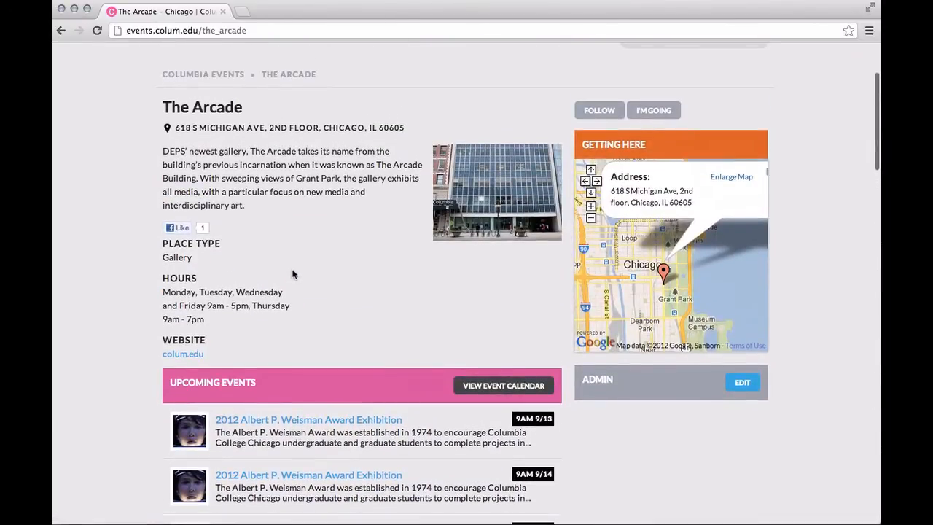
scroll(290, 270, down, 5)
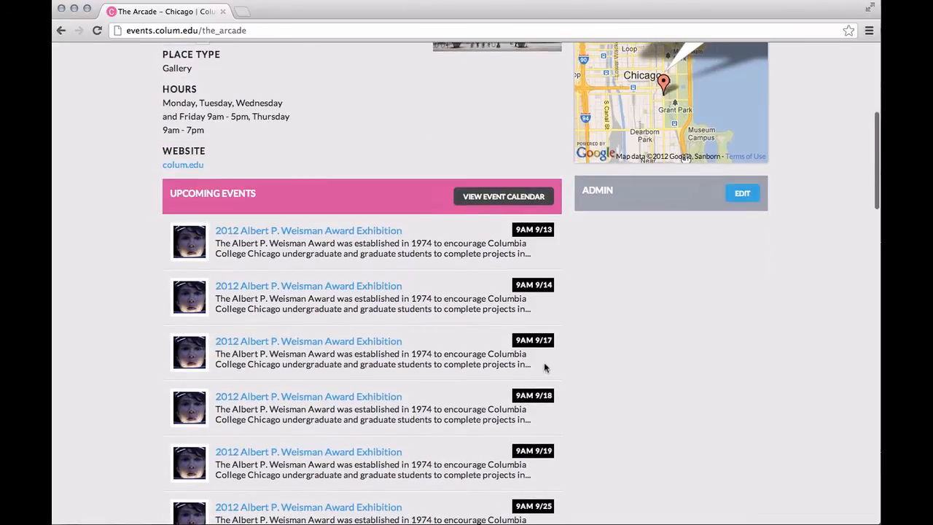
scroll(513, 399, down, 20)
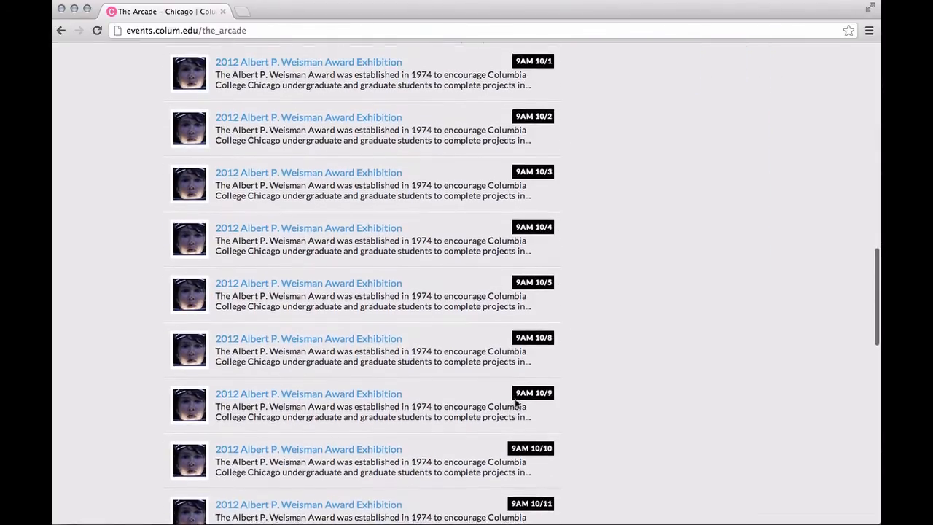
scroll(515, 401, down, 3)
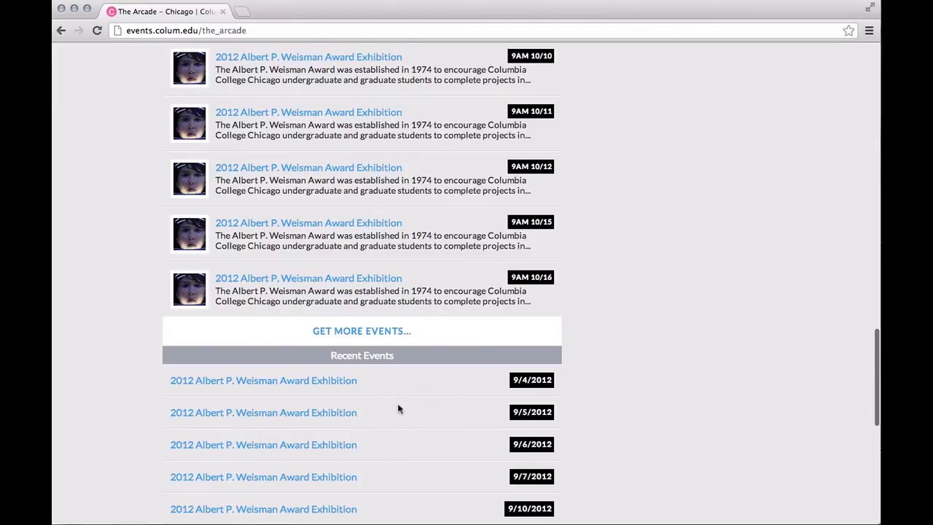
scroll(398, 392, up, 20)
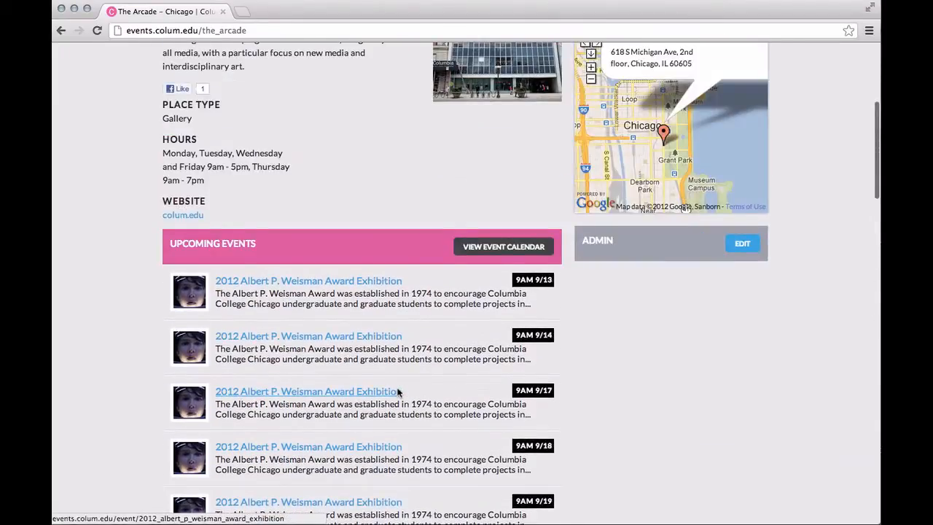
scroll(398, 391, up, 2)
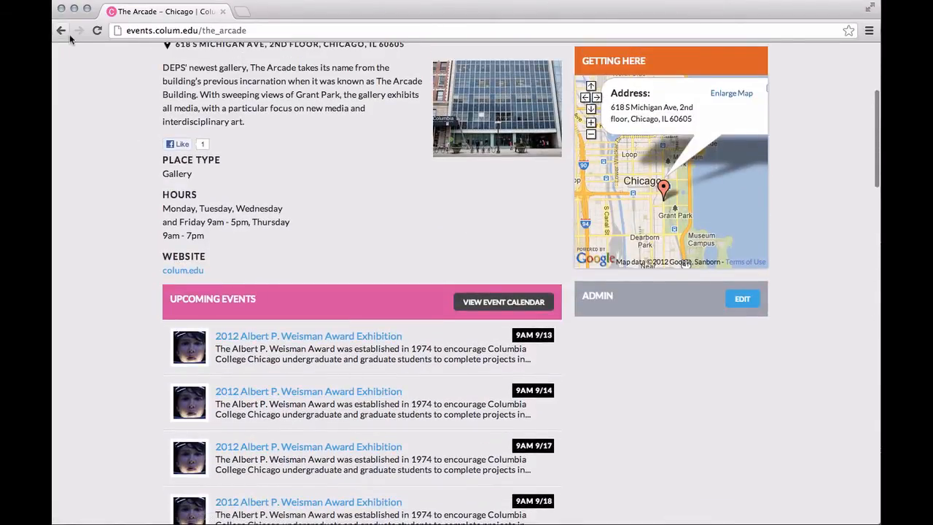
scroll(152, 131, up, 5)
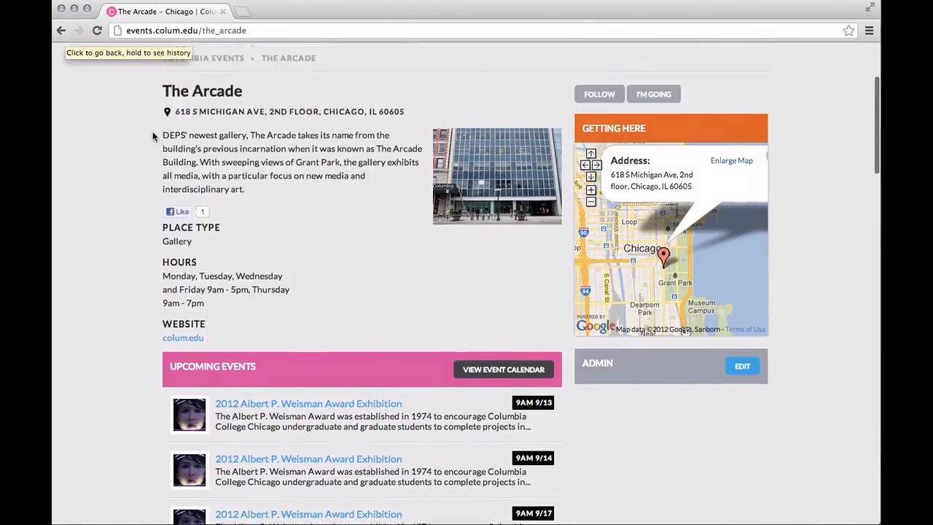
Step: Return to editing the event and replace its event place with the custom place Theater Place
click(61, 30)
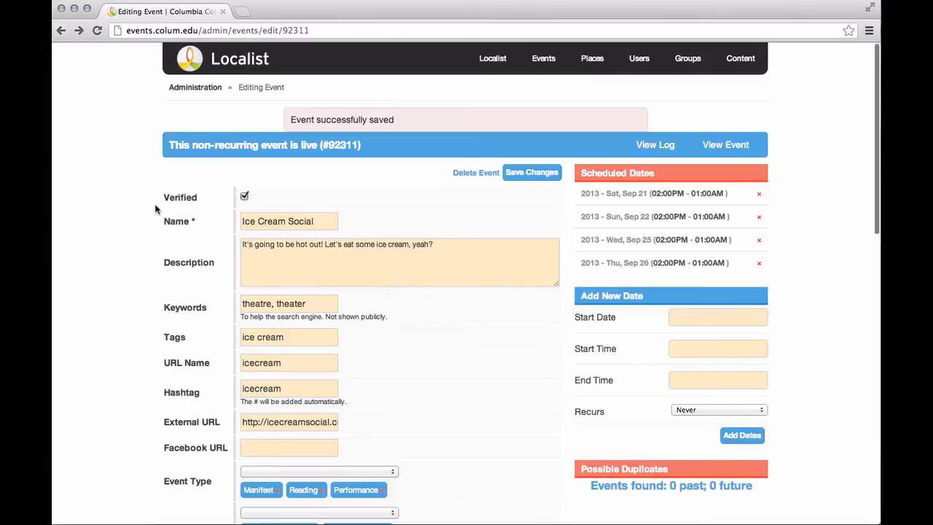
scroll(155, 209, down, 8)
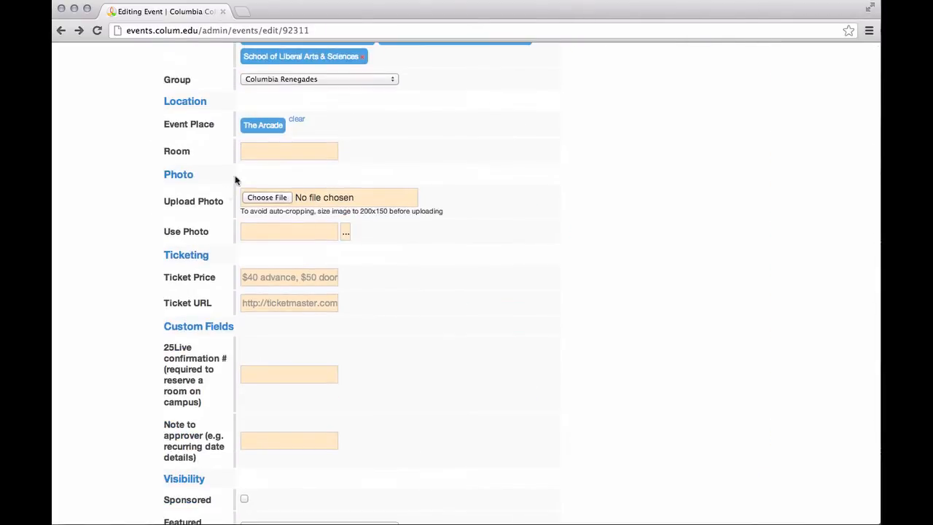
click(261, 156)
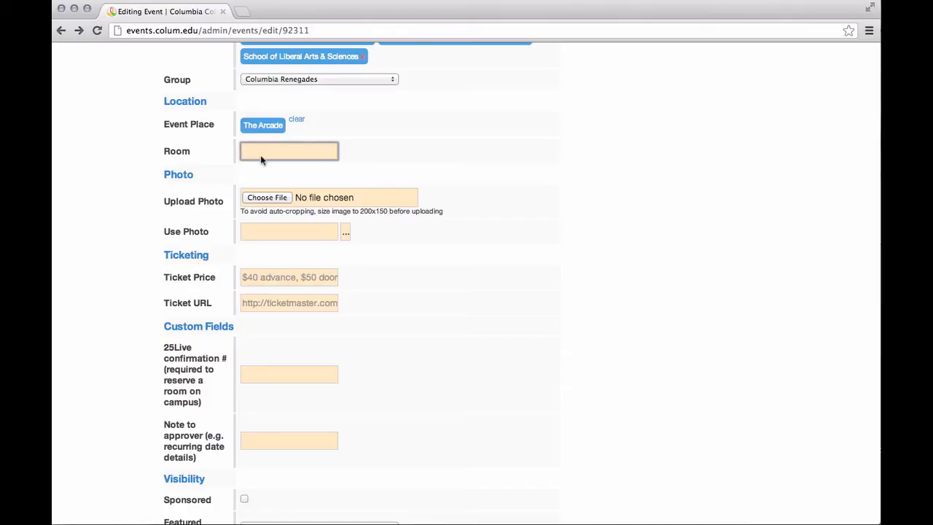
click(296, 120)
click(293, 130)
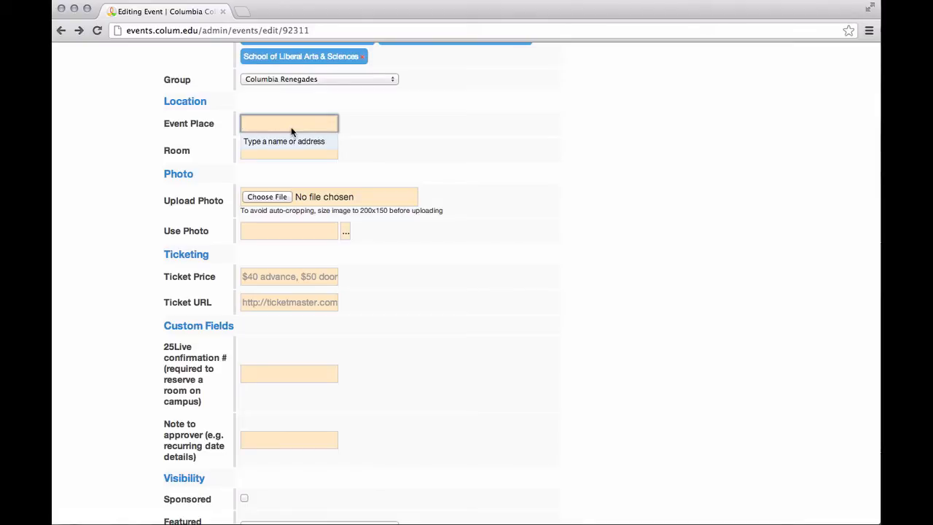
text(Theater)
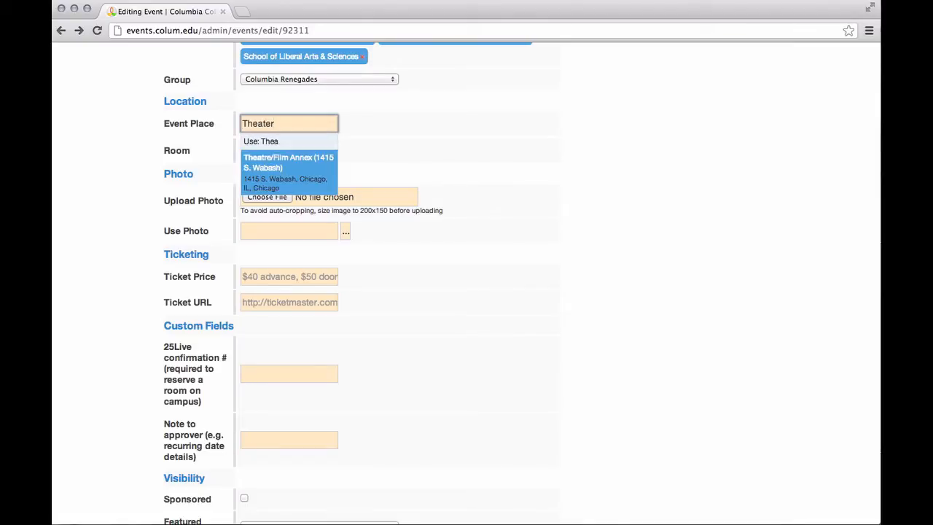
text( Place)
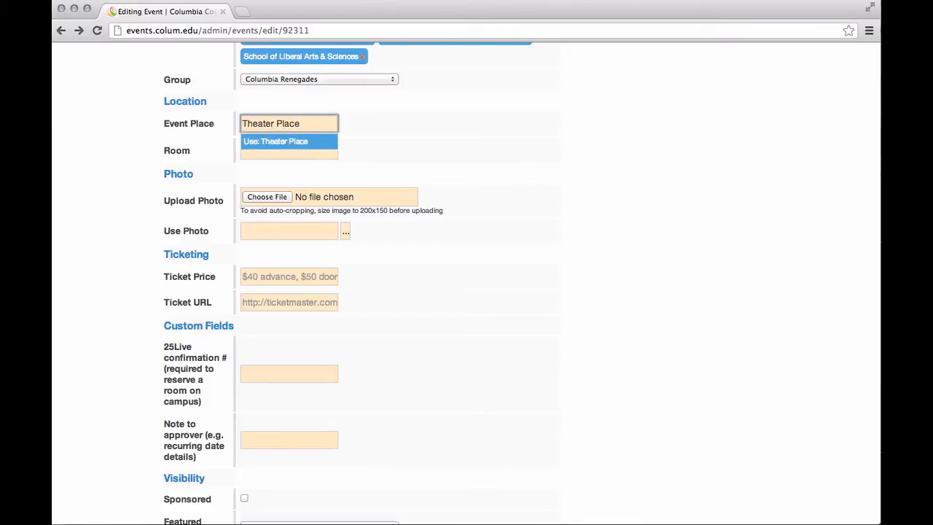
click(279, 142)
click(273, 149)
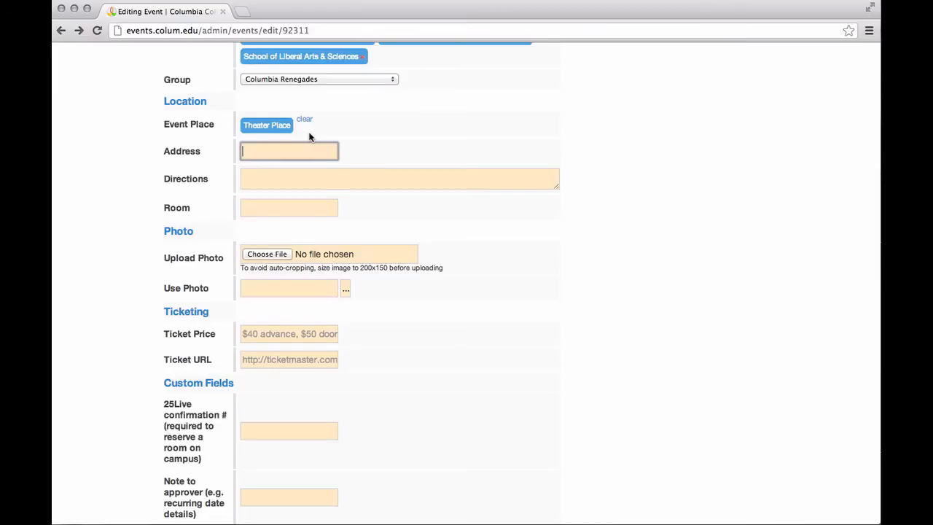
Step: Enter the venue's street address for Theater Place and save the changes made to the event
scroll(309, 137, up, 1)
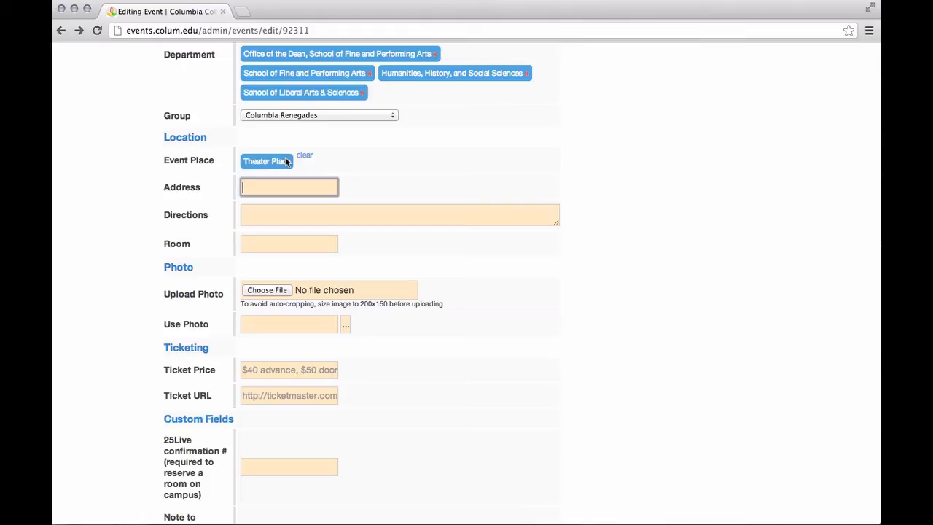
text(16 )
text(Street NW, )
text(Washin)
text(gton, DC)
key(Tab)
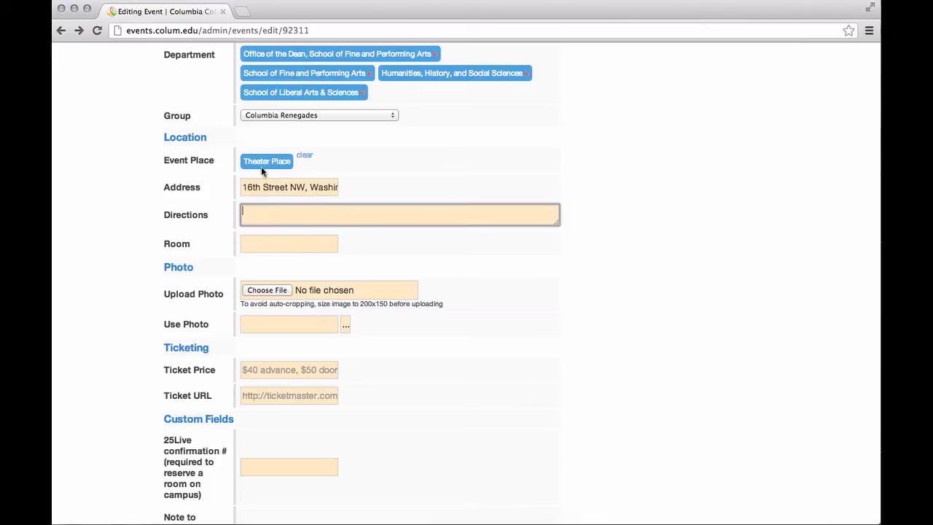
scroll(288, 172, up, 10)
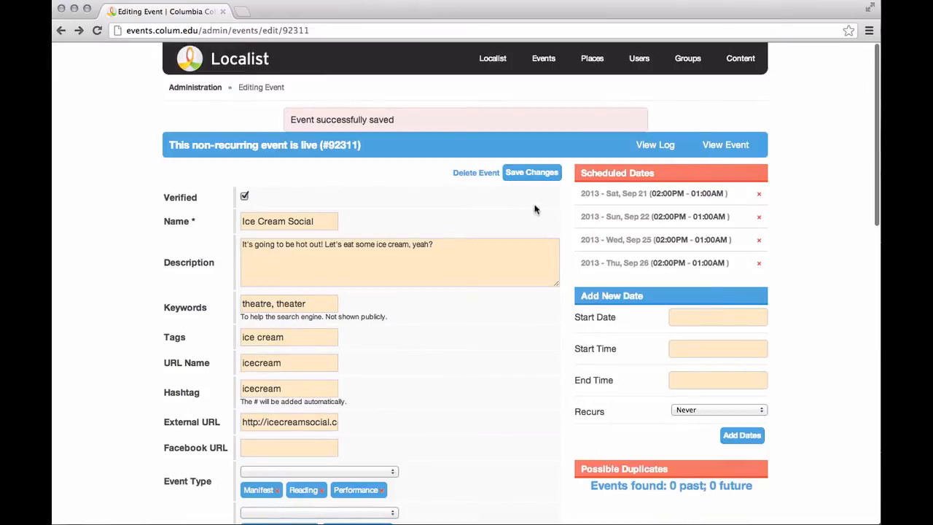
click(529, 178)
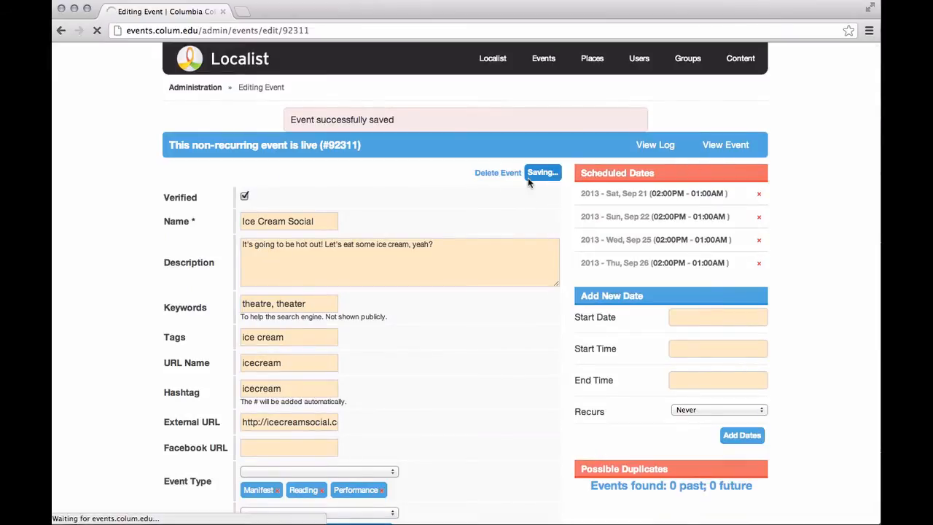
Step: View the event's public page and examine the Theater Place listing and its location map
click(743, 146)
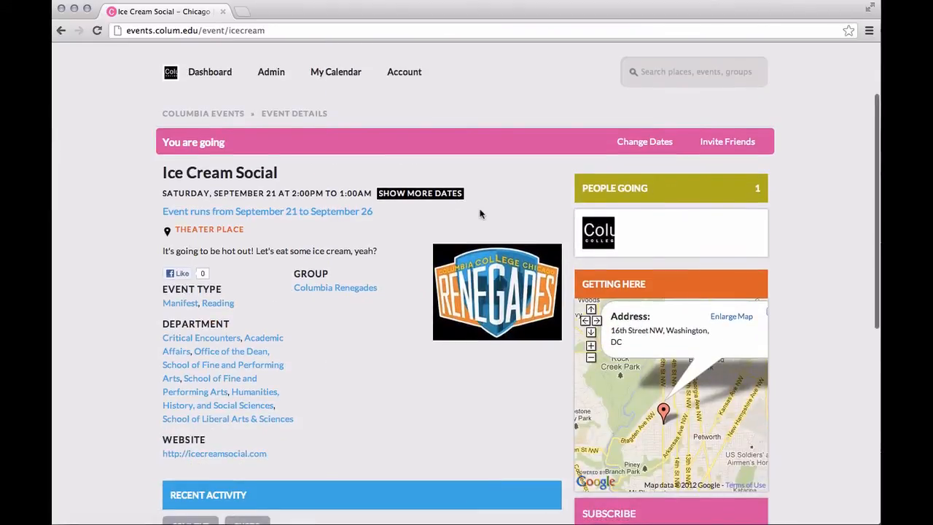
scroll(481, 212, down, 3)
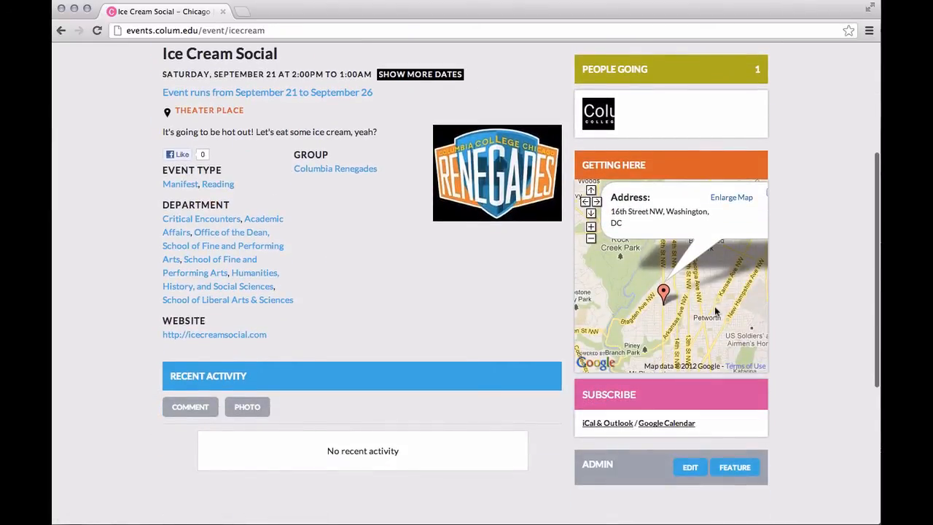
mouse_move(713, 306)
mouse_down()
mouse_move(687, 290)
mouse_move(697, 312)
mouse_up()
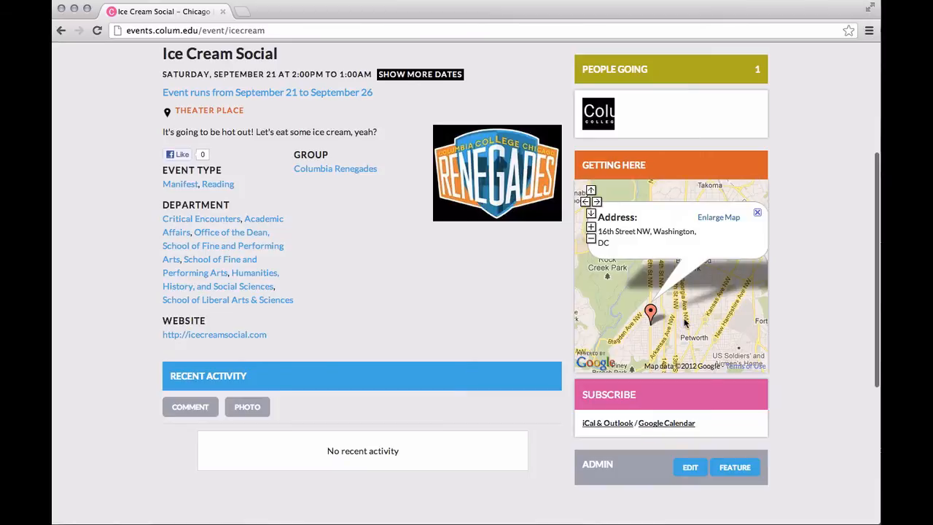
drag(685, 320, 717, 319)
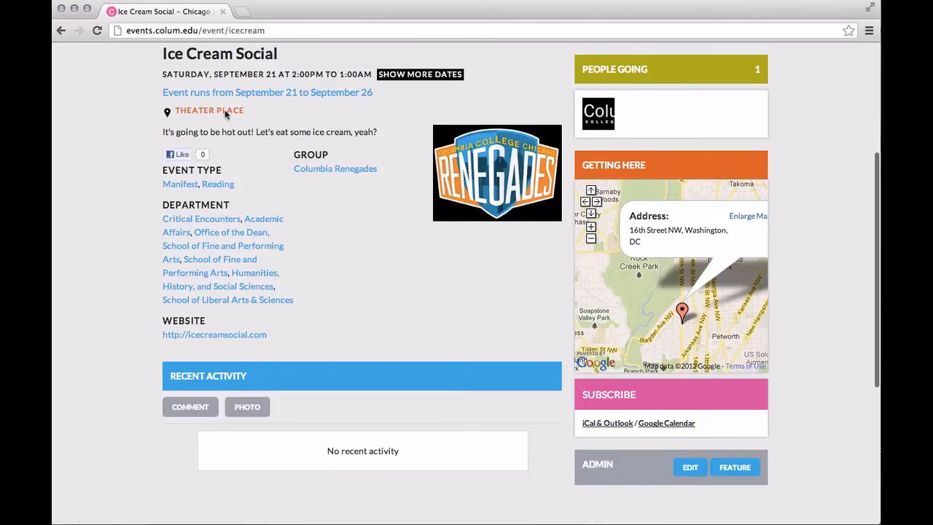
scroll(225, 109, up, 3)
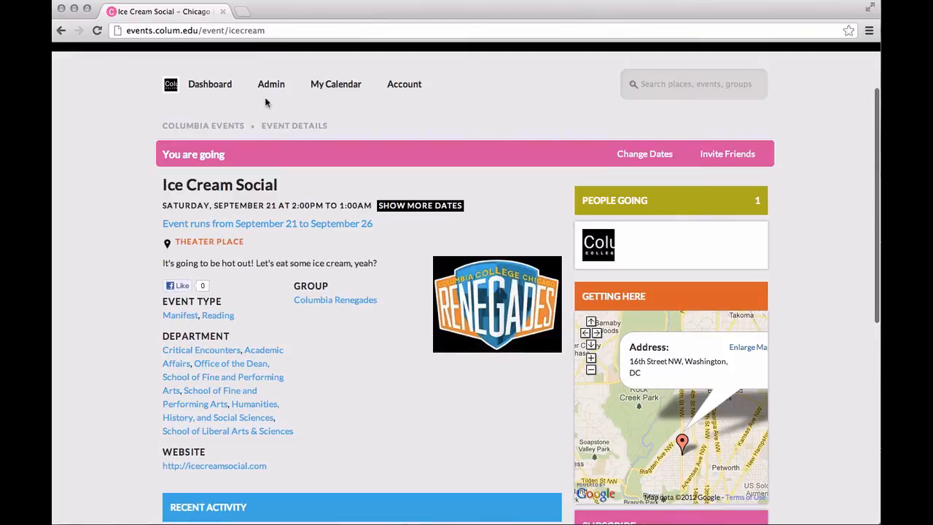
Step: Return to editing the event and replace the custom place Theater Place with the existing place The Arcade
click(61, 30)
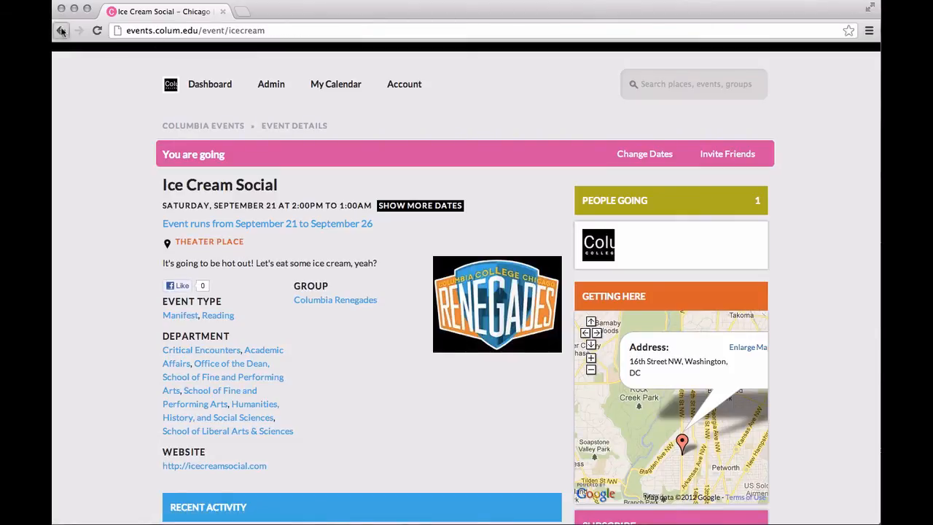
scroll(149, 294, down, 10)
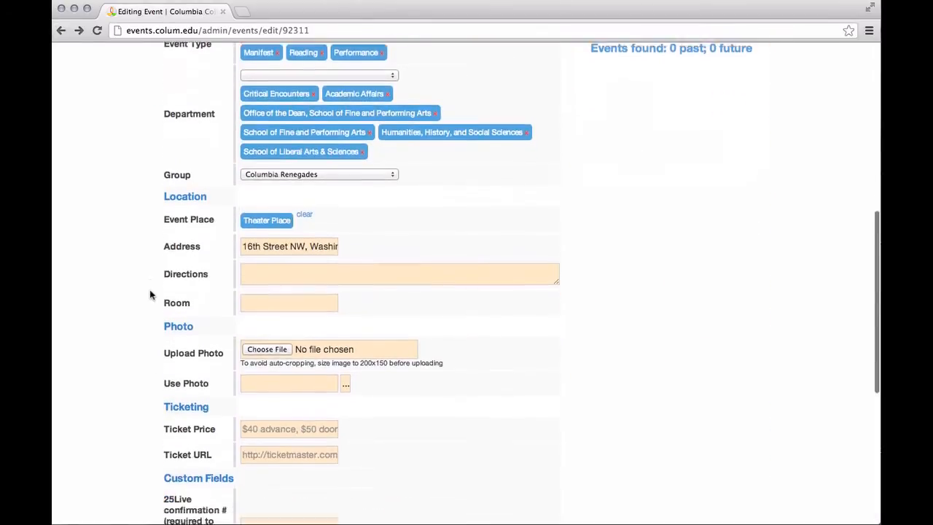
scroll(149, 291, up, 2)
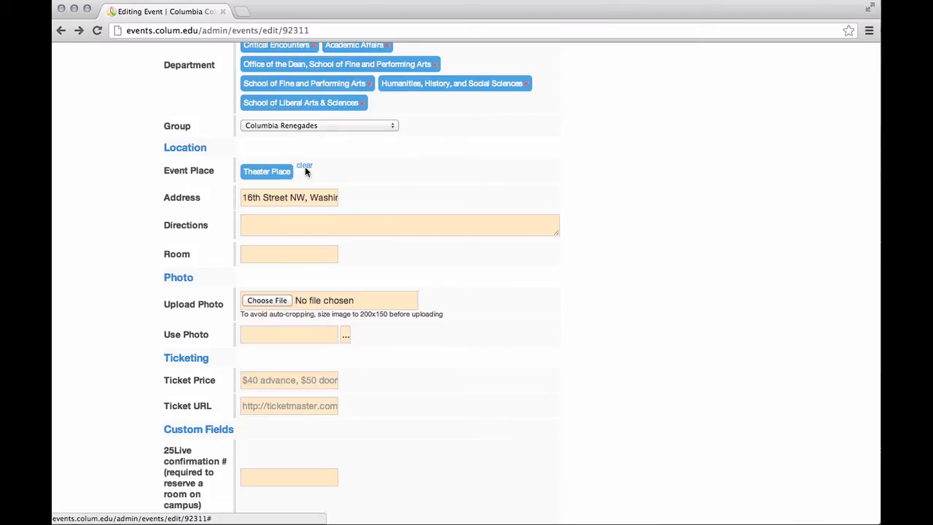
click(305, 166)
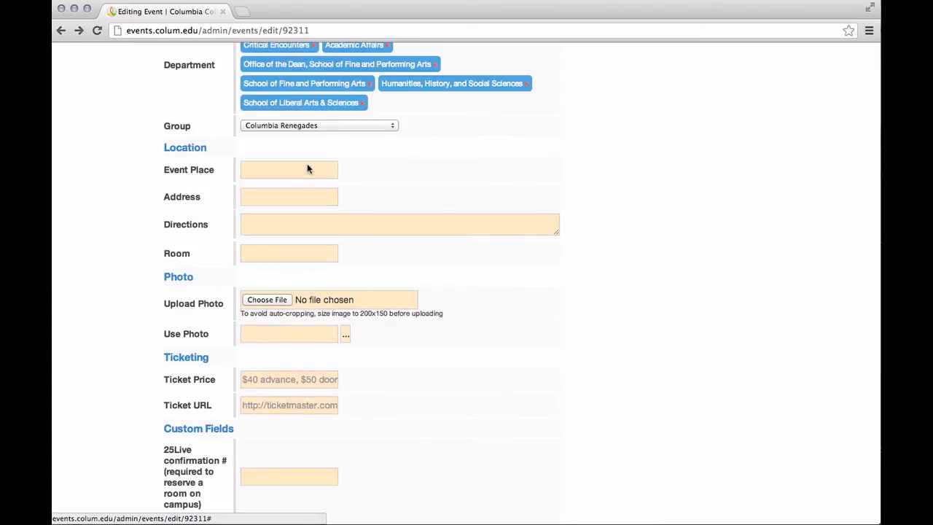
click(307, 168)
text(the)
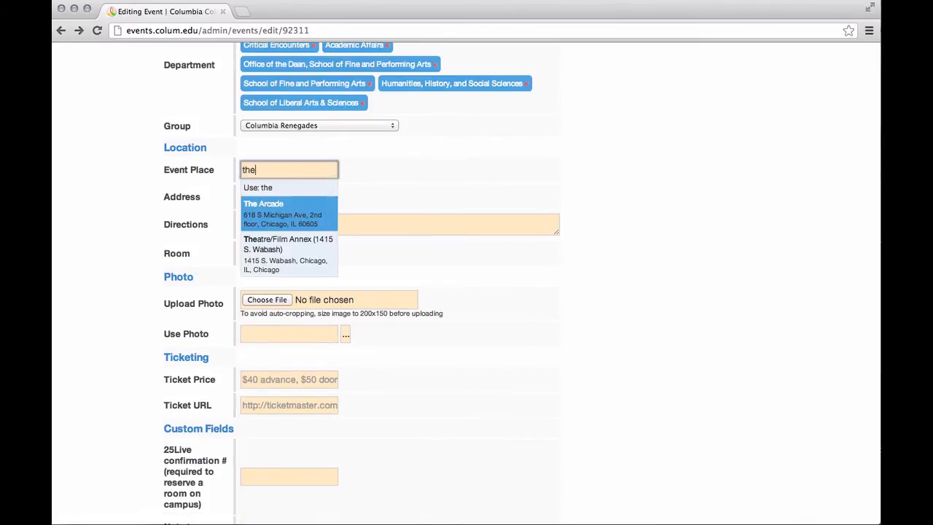
key(Return)
scroll(157, 293, up, 1)
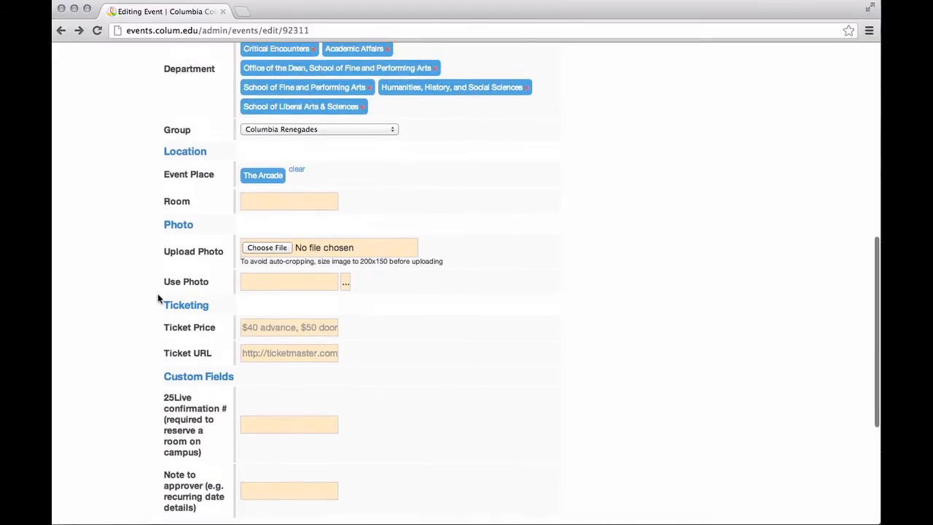
scroll(157, 296, down, 3)
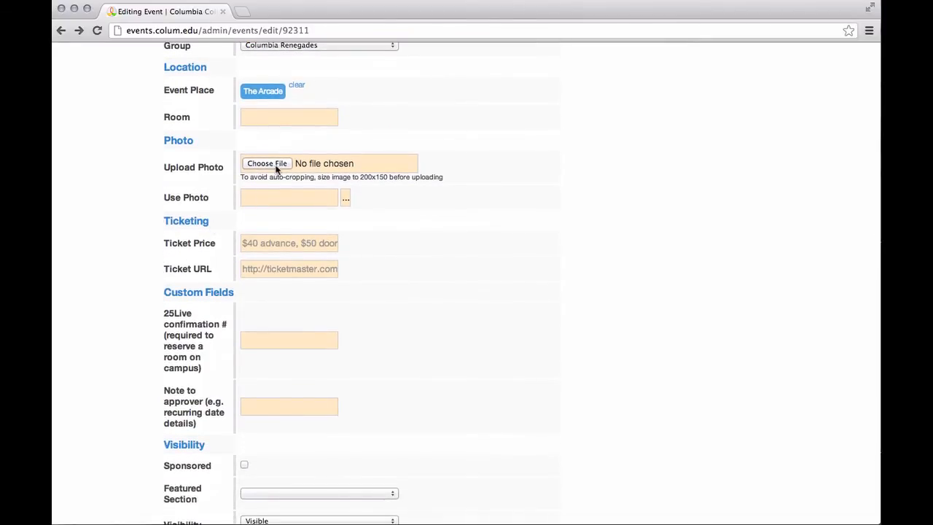
scroll(275, 167, down, 1)
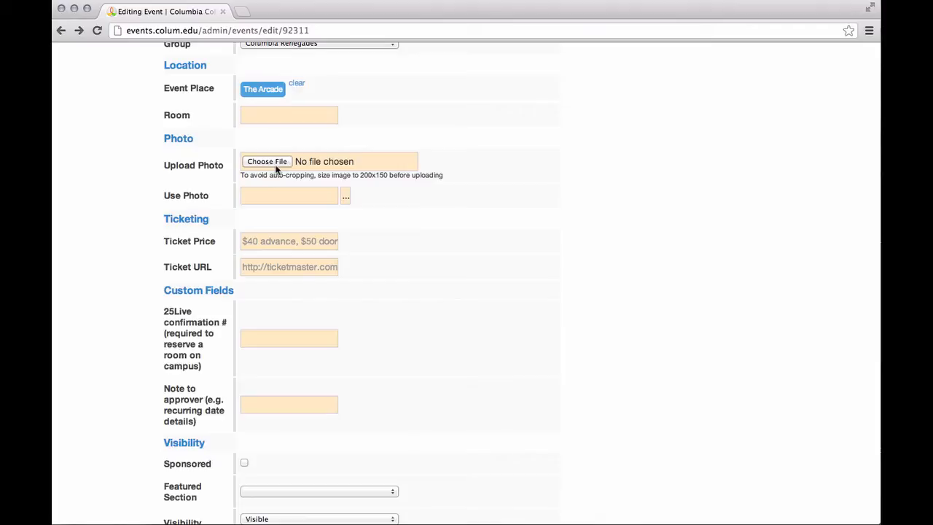
scroll(276, 169, down, 1)
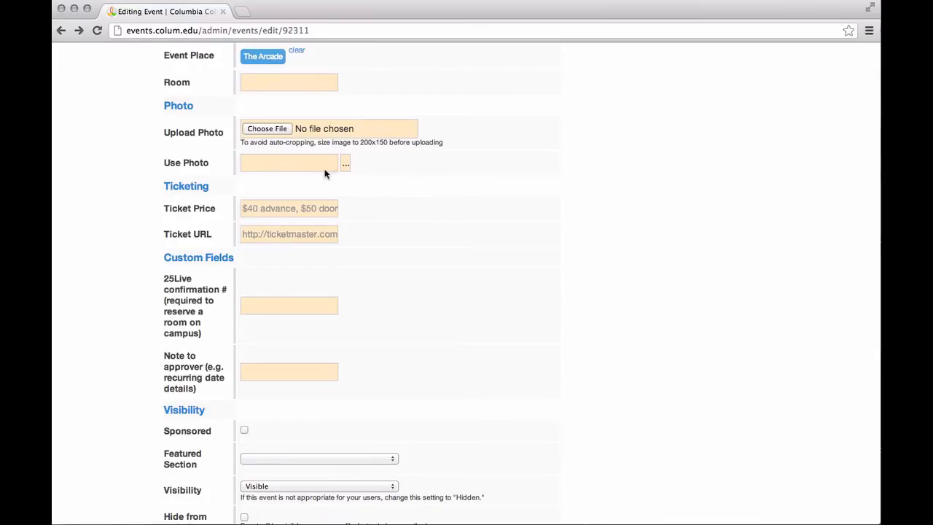
click(346, 168)
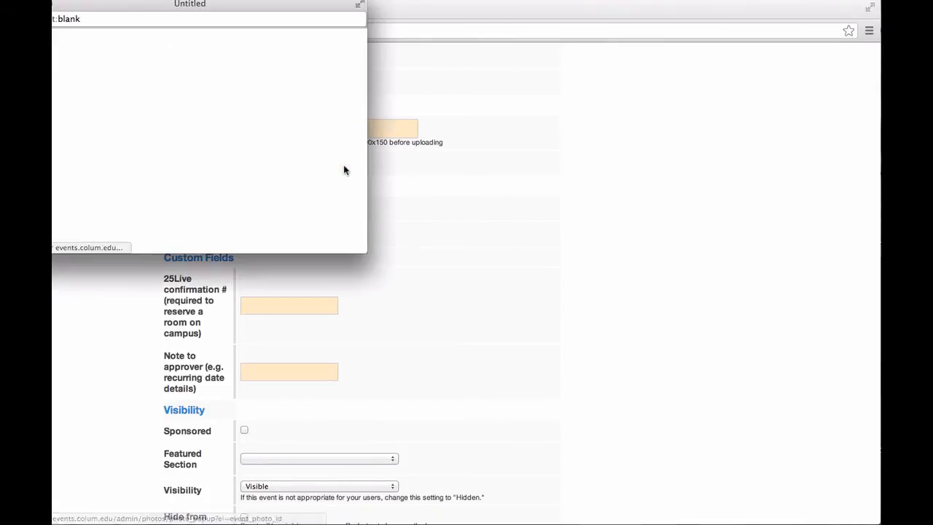
drag(273, 8, 461, 42)
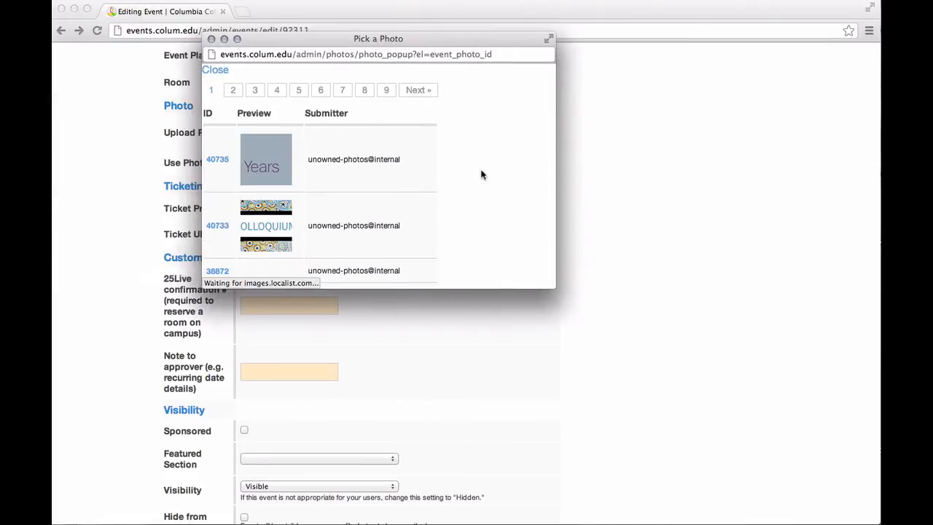
scroll(480, 173, down, 1)
key(super+w)
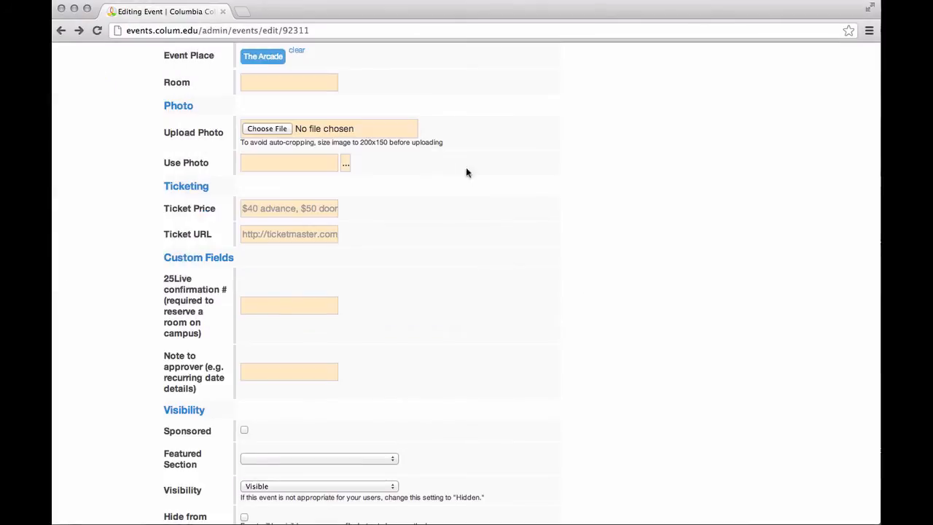
Step: Browse the existing photos and choose photo 40567, the group picture, as the event's photo
click(346, 166)
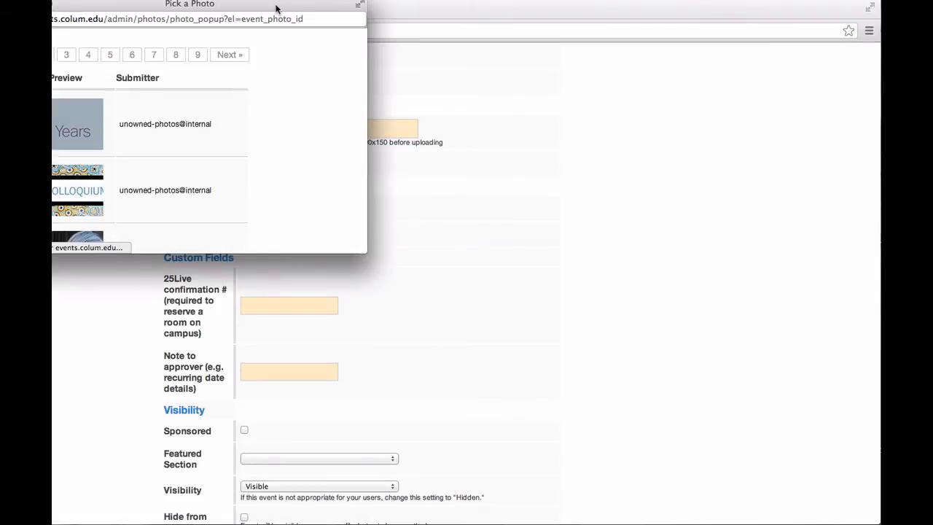
drag(277, 7, 636, 99)
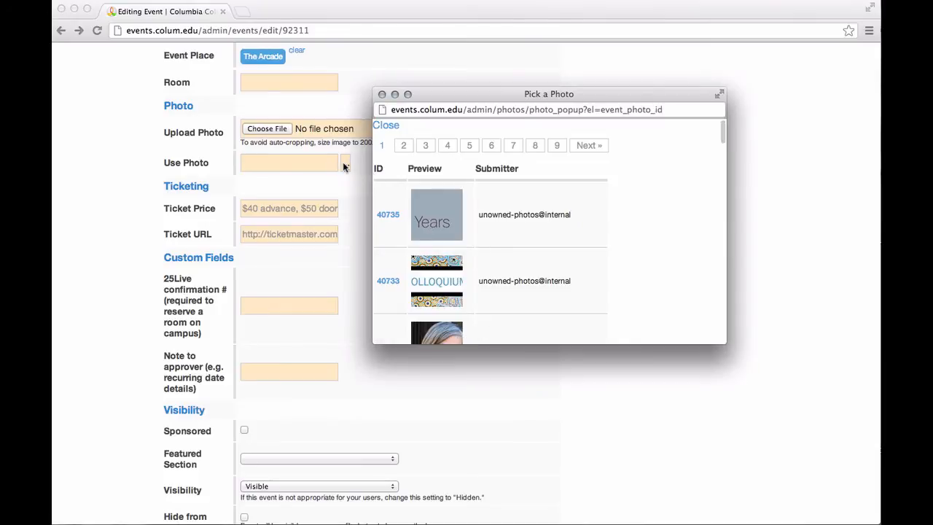
scroll(509, 249, down, 3)
scroll(508, 249, down, 15)
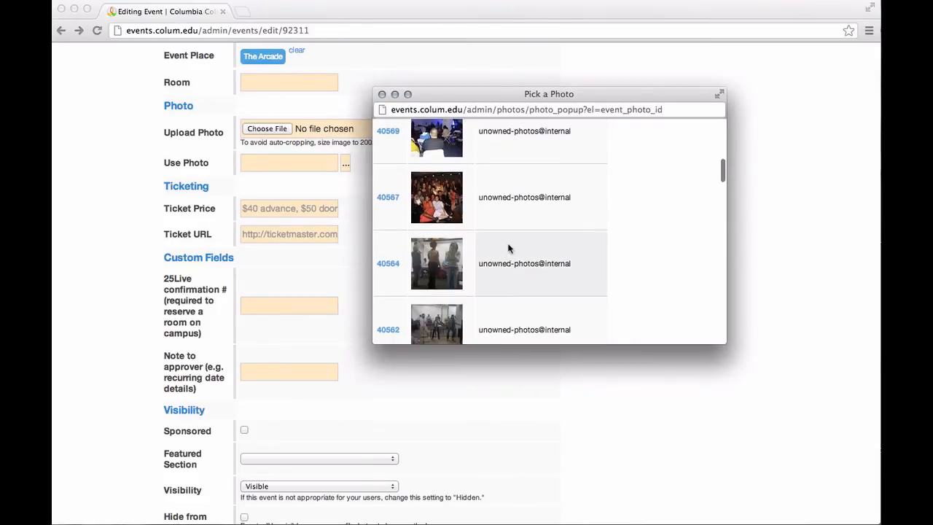
scroll(508, 248, up, 5)
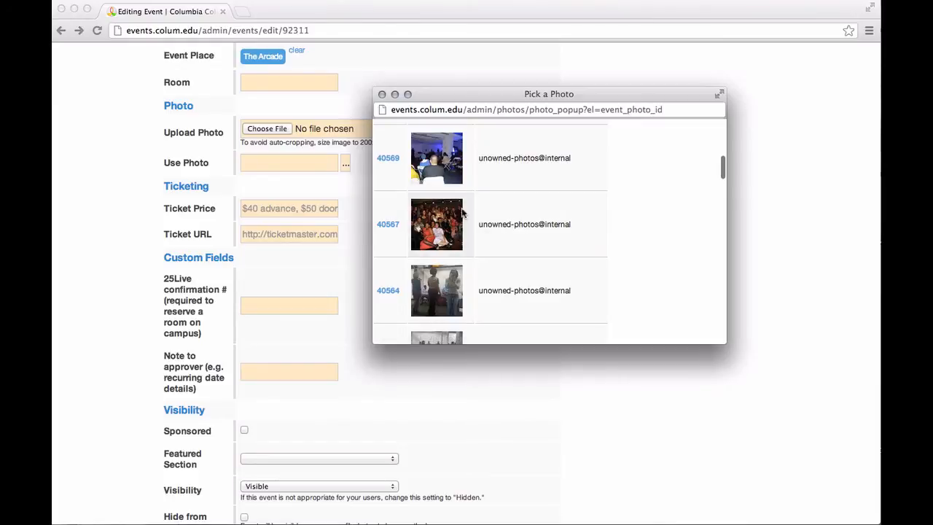
click(388, 225)
drag(288, 158, 232, 161)
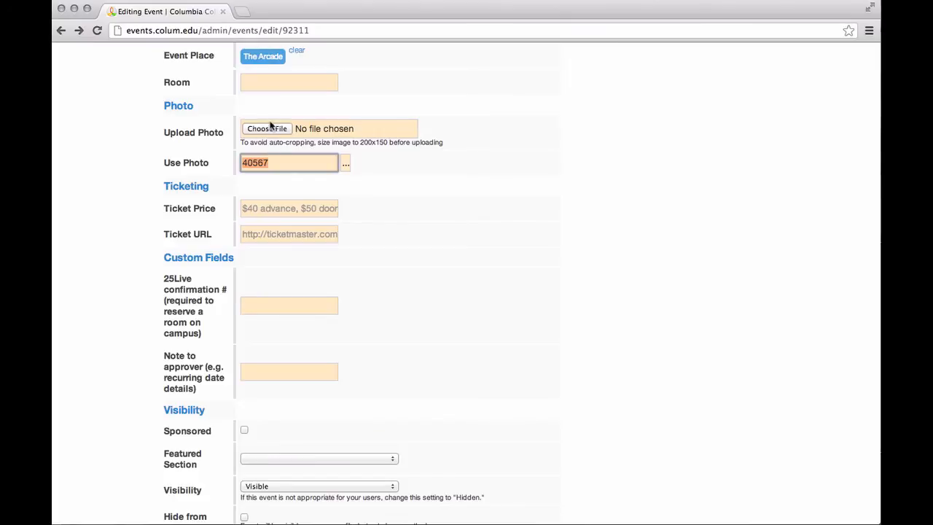
scroll(219, 145, up, 1)
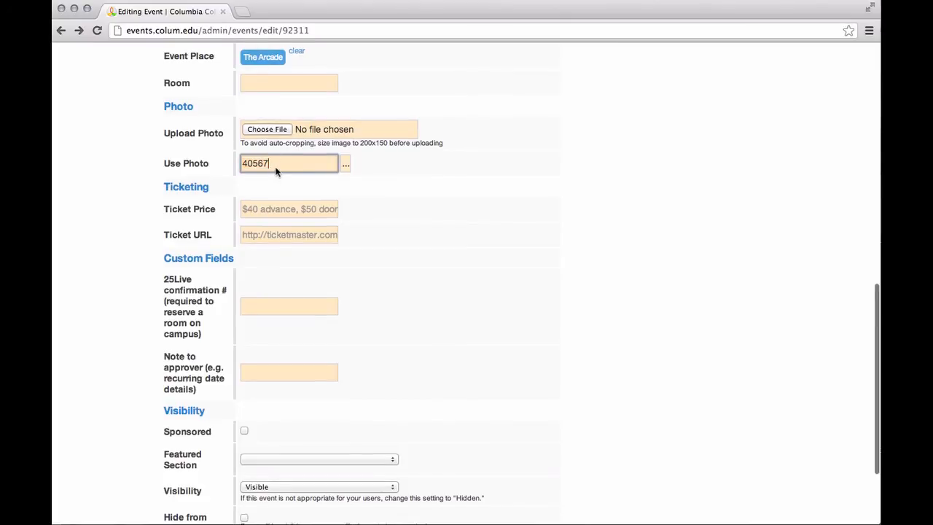
scroll(214, 202, down, 1)
scroll(212, 203, up, 2)
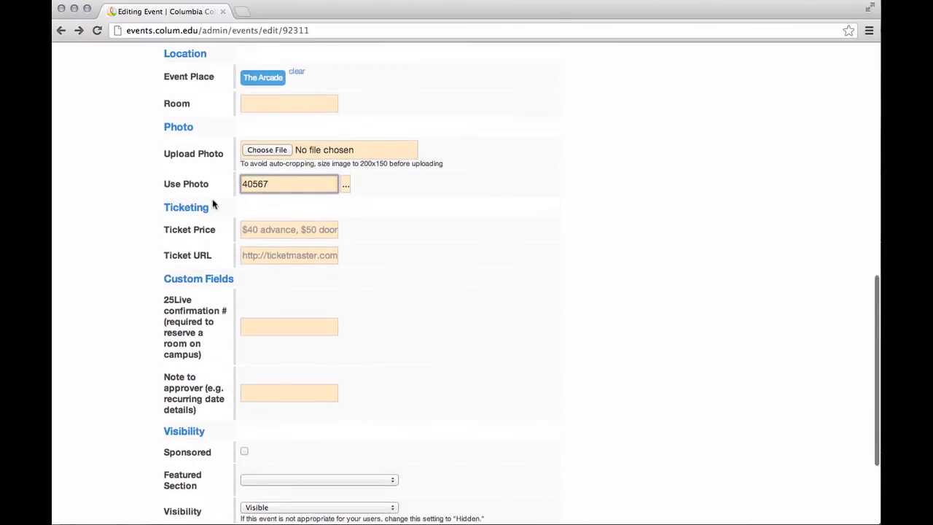
scroll(212, 198, up, 1)
scroll(212, 198, down, 4)
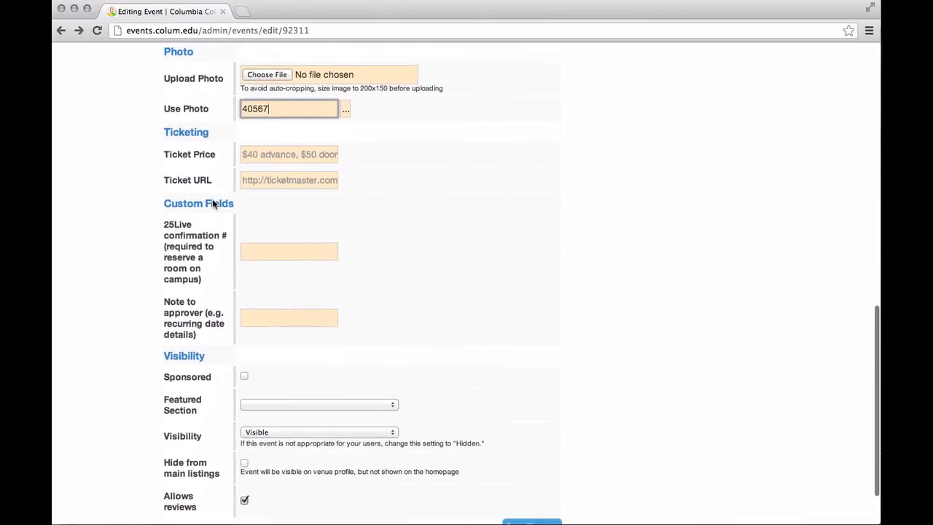
scroll(213, 202, down, 3)
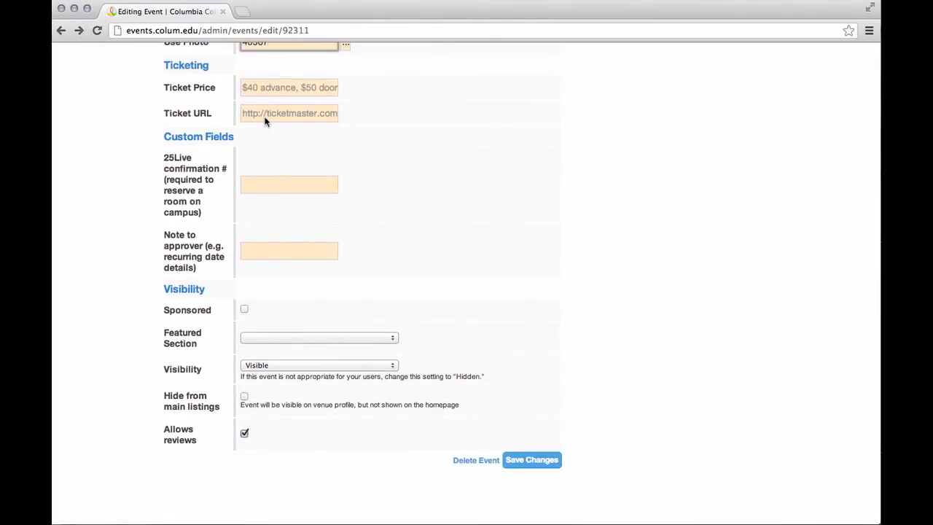
click(295, 93)
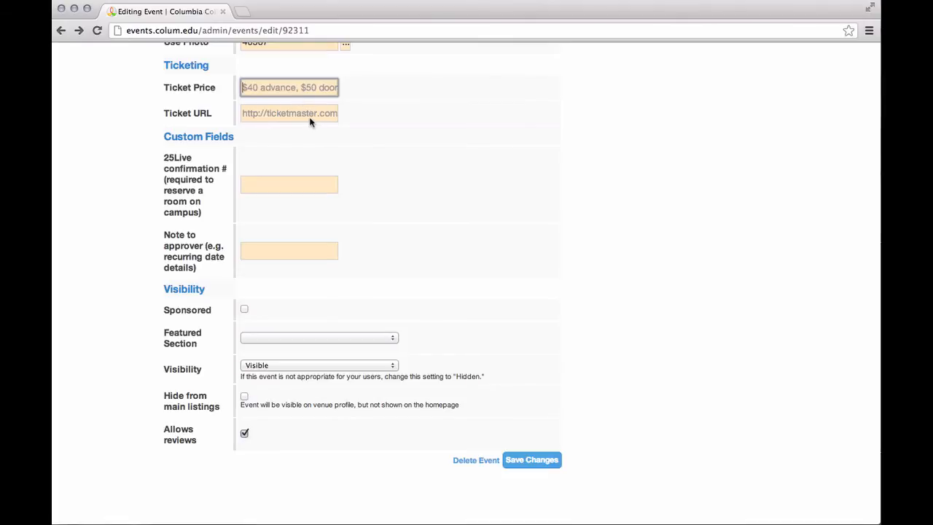
text($40)
key(Tab)
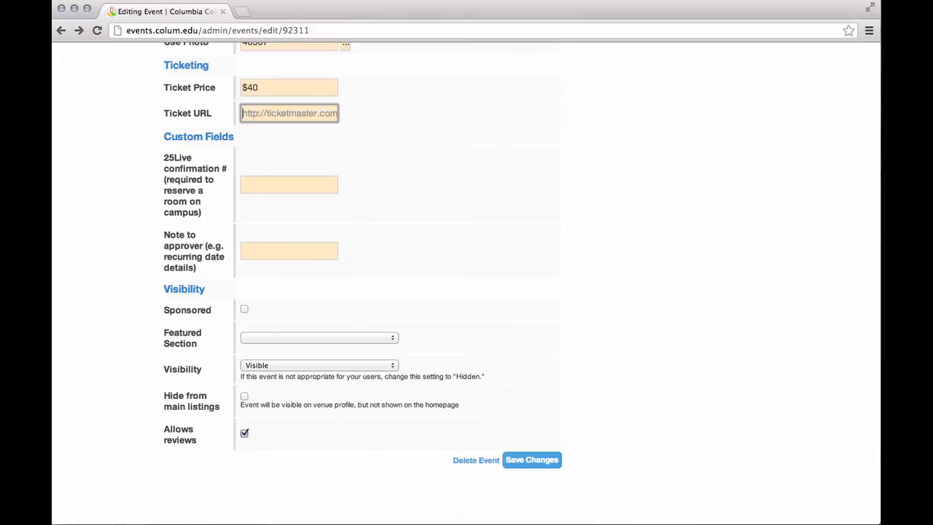
text(http)
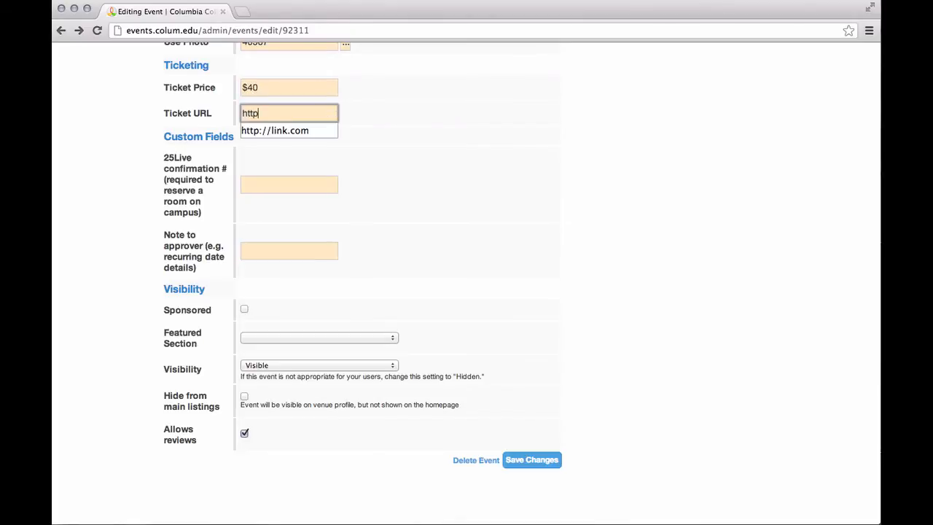
text(://link.com)
key(Tab)
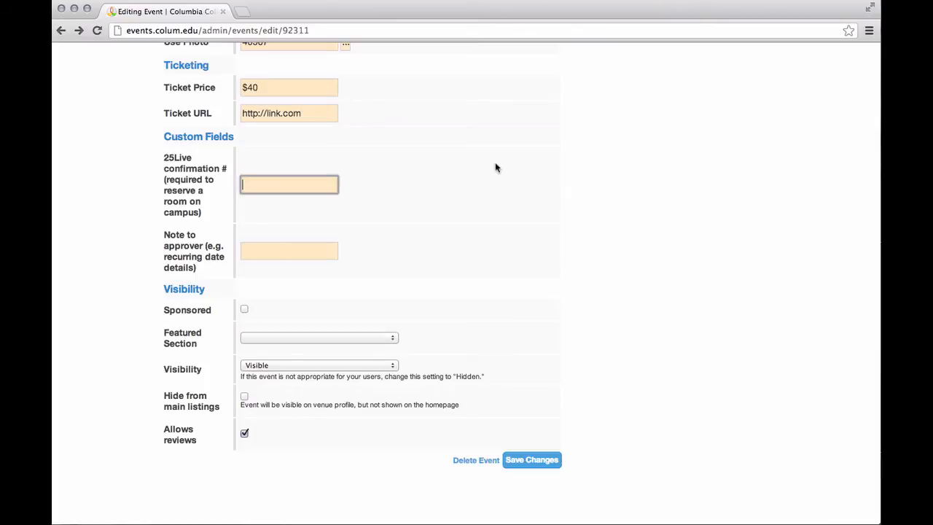
click(528, 461)
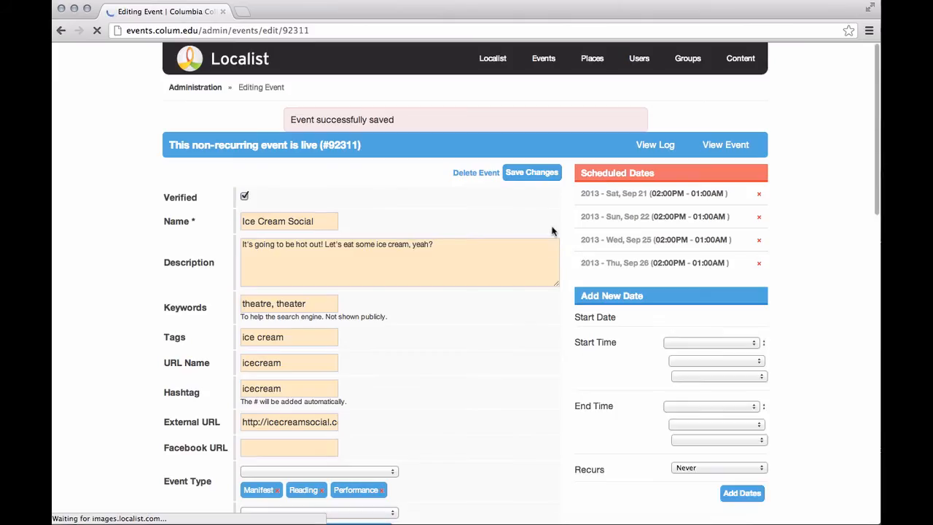
Step: View the event's public page and examine its ticket link, cost, photo and location
click(725, 145)
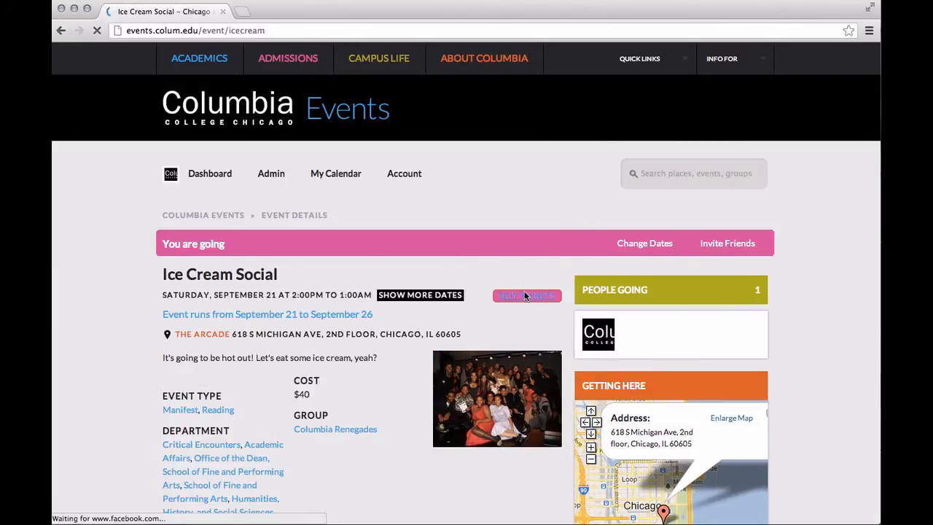
scroll(512, 281, down, 2)
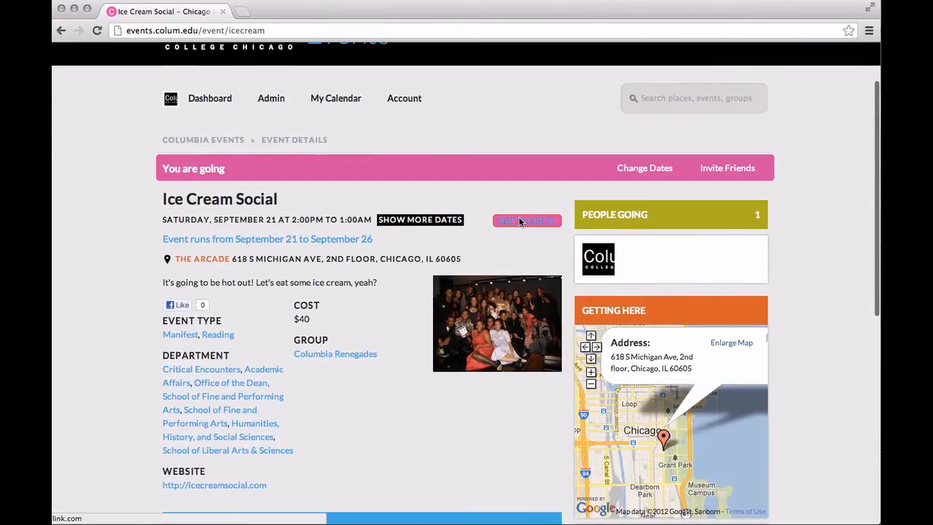
scroll(520, 221, down, 4)
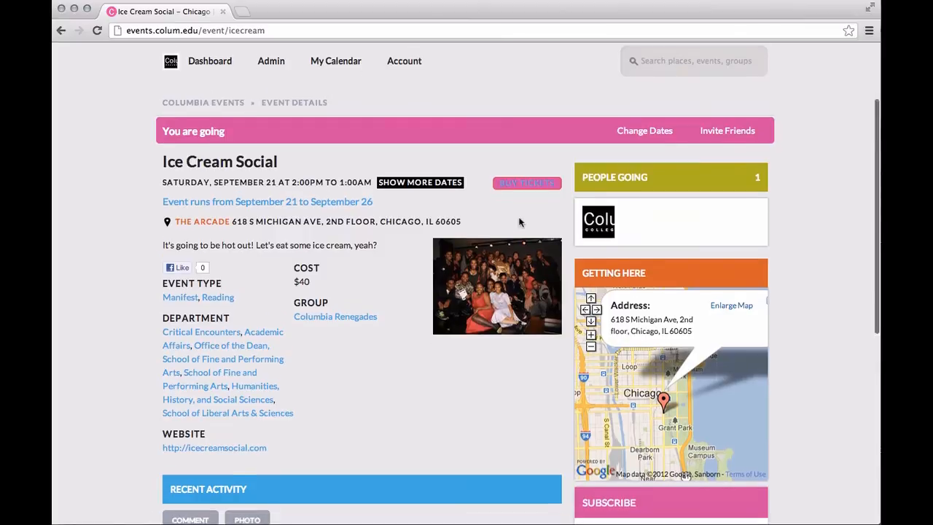
scroll(520, 221, down, 2)
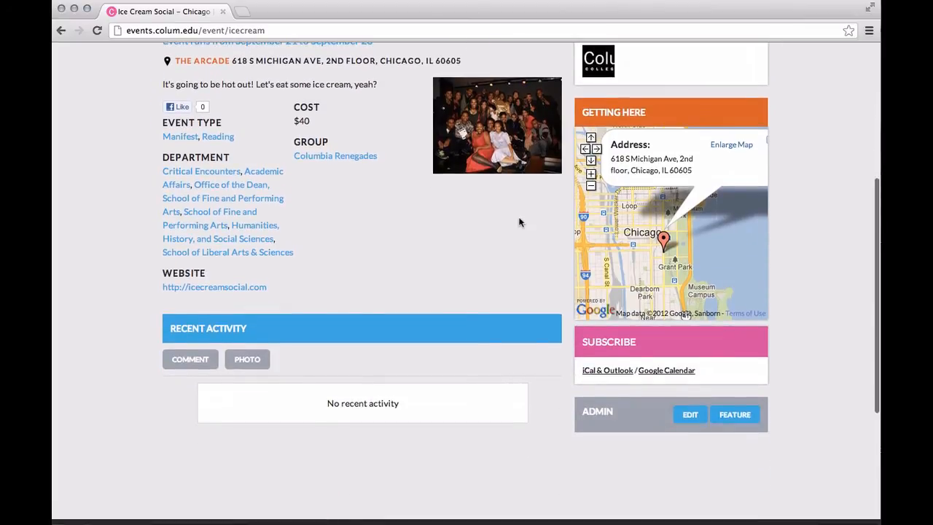
Step: Reopen the event for editing, clear its ticket price while keeping the ticket URL, and save the changes
click(691, 418)
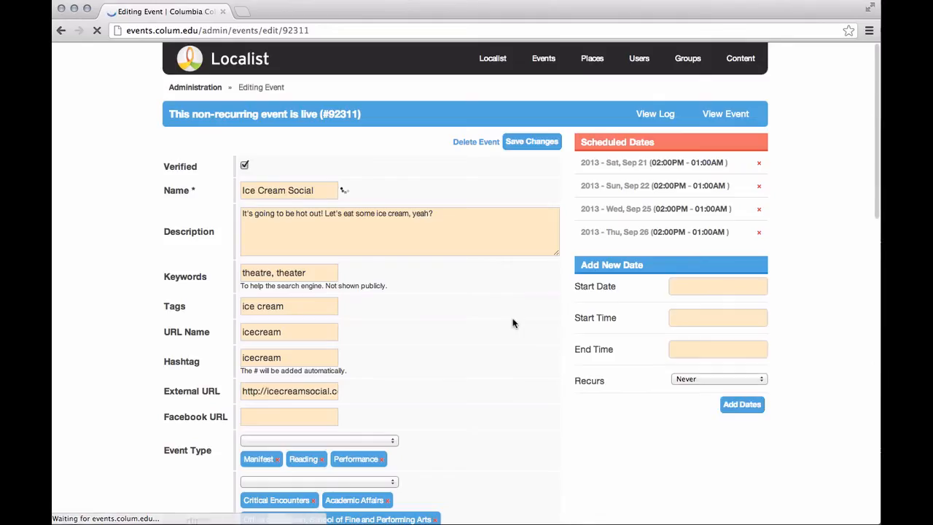
scroll(512, 323, down, 5)
scroll(512, 323, down, 6)
scroll(512, 323, up, 2)
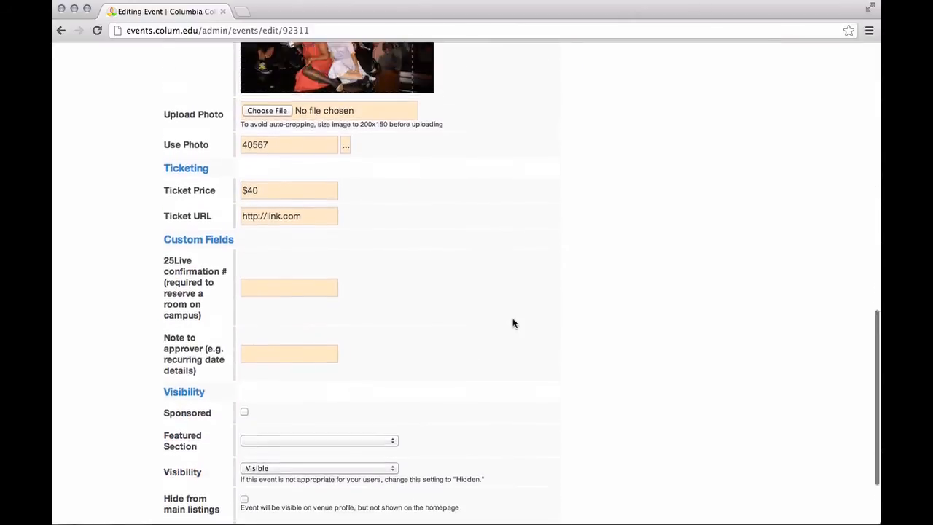
scroll(512, 323, down, 2)
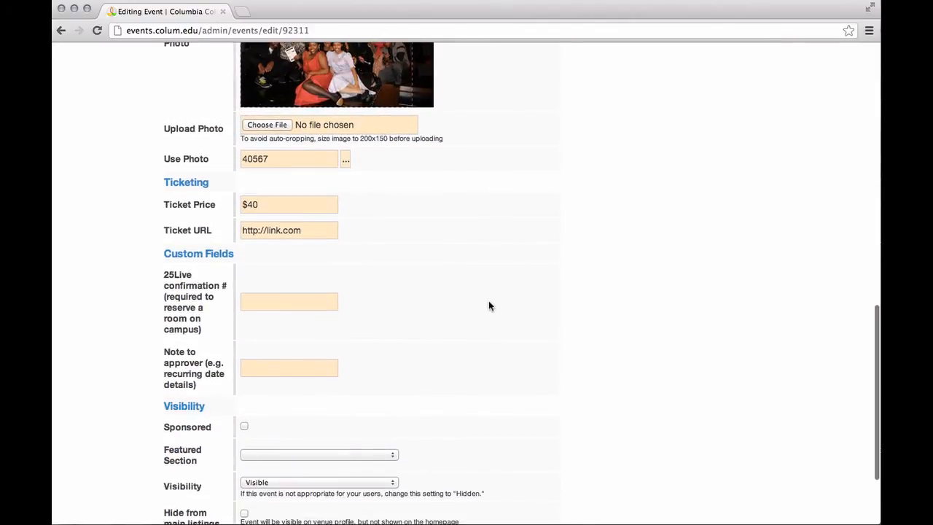
drag(290, 209, 206, 204)
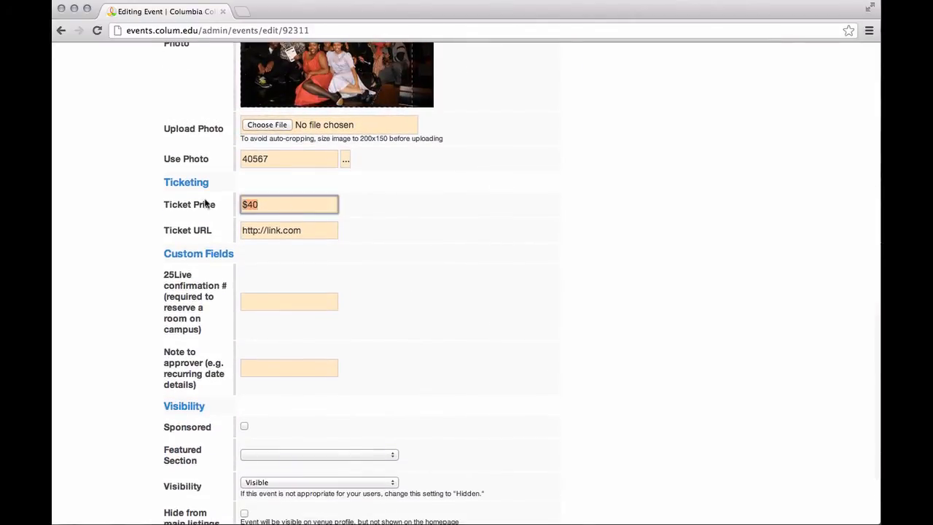
key(BackSpace)
scroll(361, 208, down, 4)
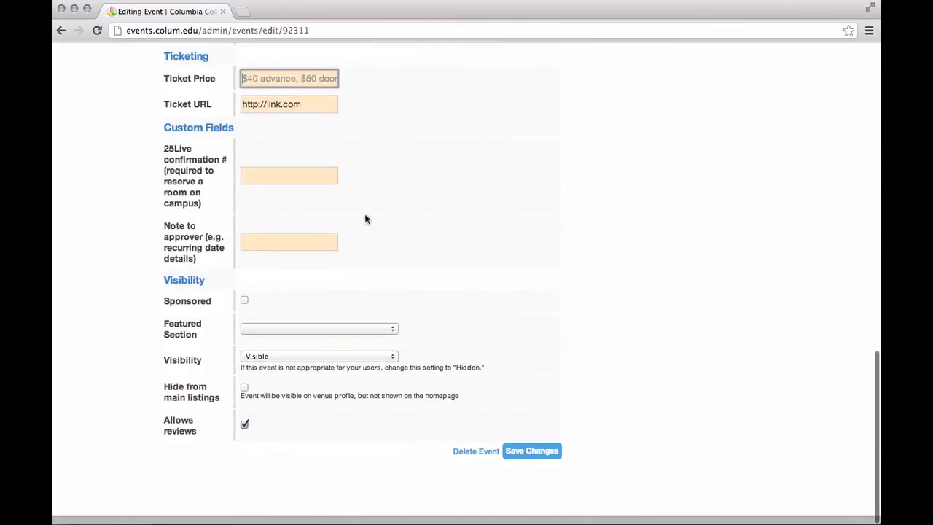
click(529, 449)
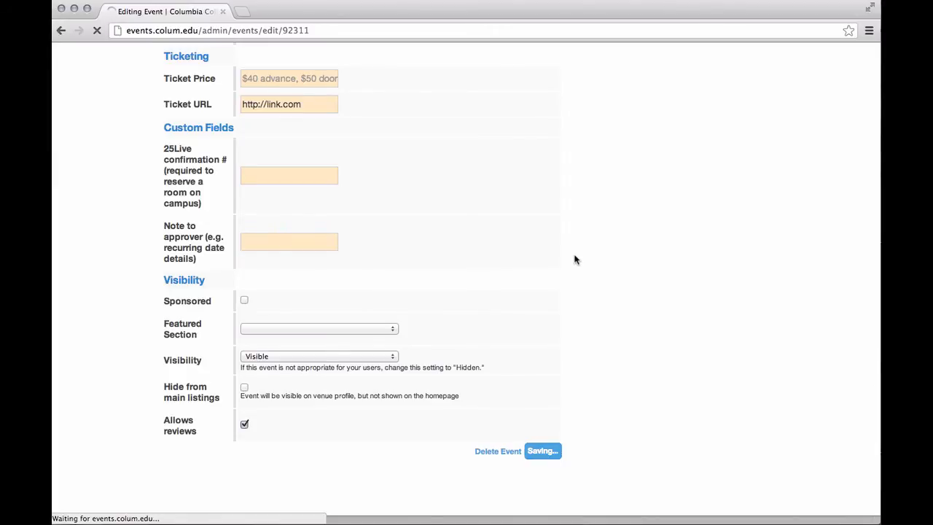
Step: View the event's public page and examine how the ticket link and event details appear without a price
click(723, 146)
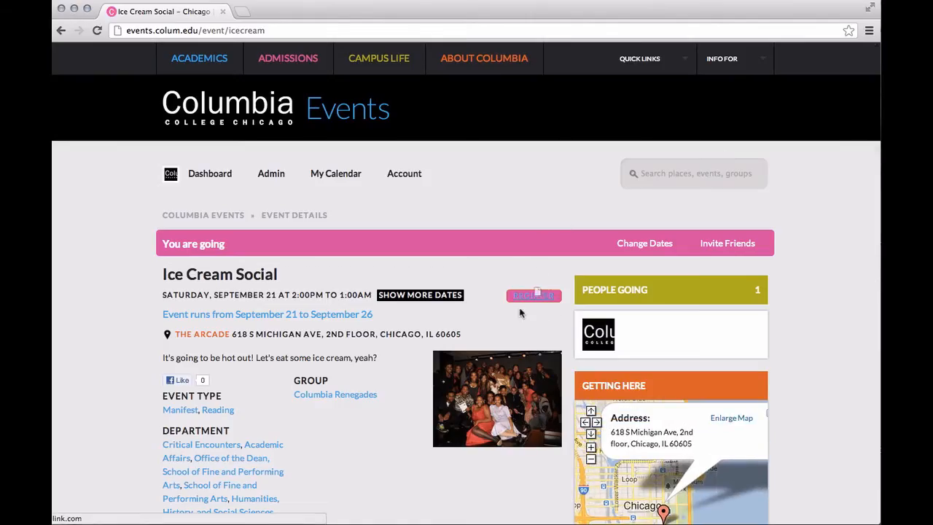
drag(549, 310, 559, 303)
click(544, 329)
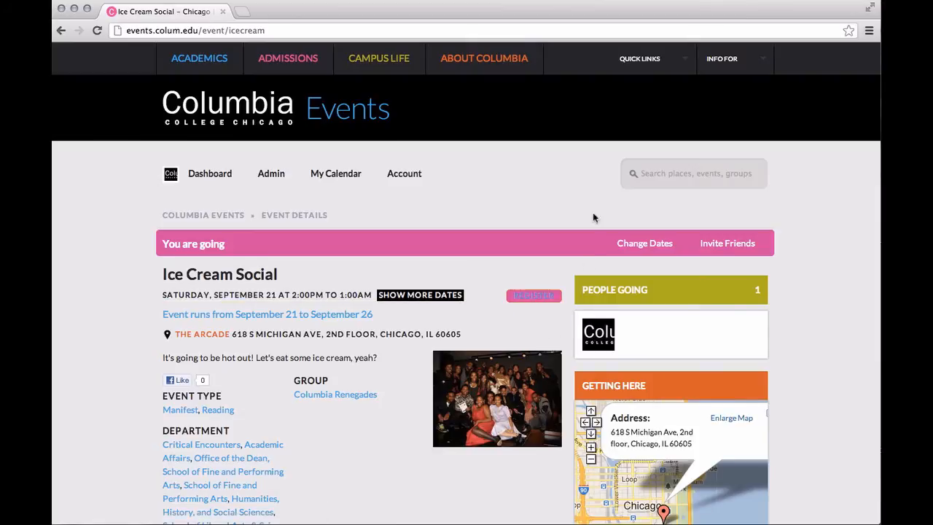
scroll(457, 364, down, 1)
scroll(457, 364, down, 5)
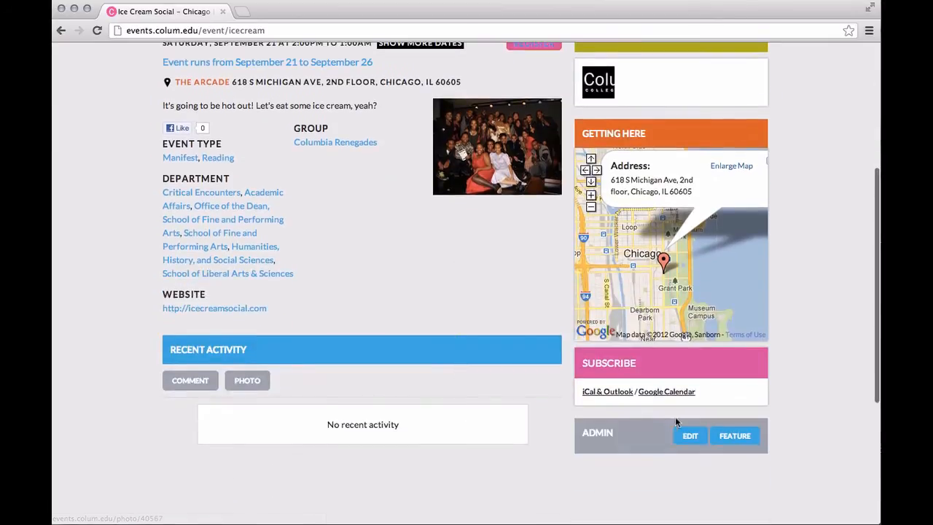
Step: Reopen the event for editing and shift the photo's crop frame slightly to the right over the group picture
click(686, 435)
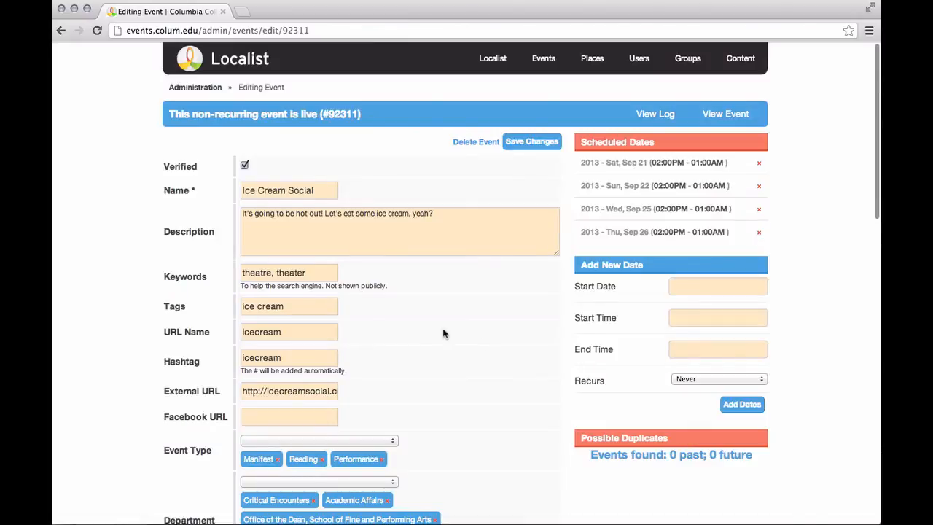
scroll(442, 333, down, 10)
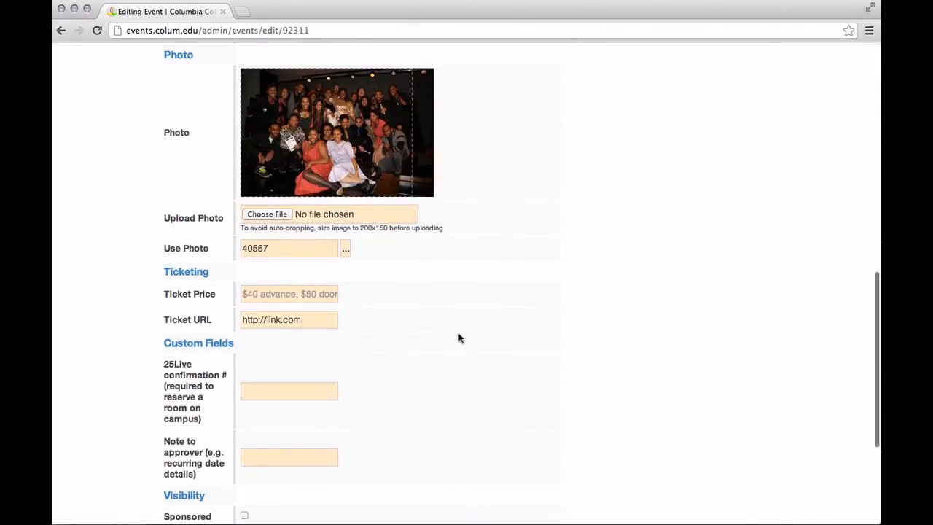
scroll(458, 337, up, 2)
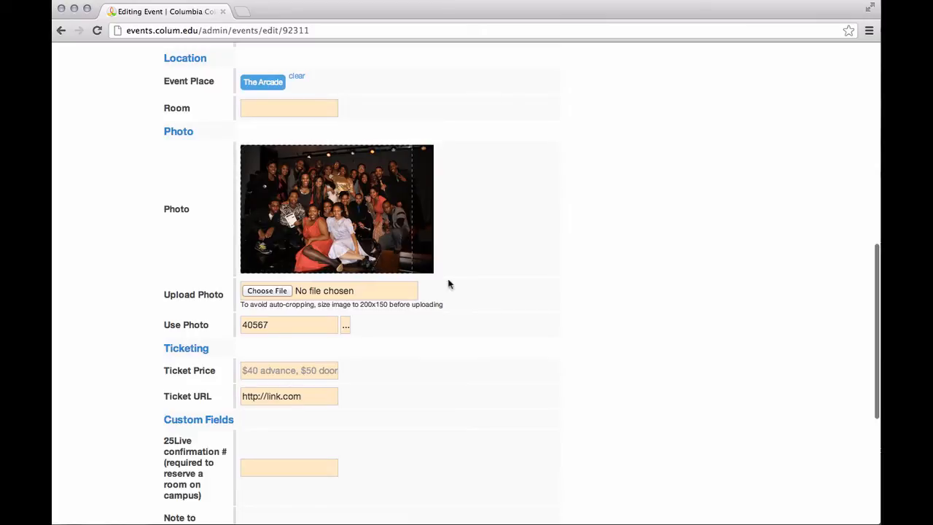
scroll(456, 290, down, 1)
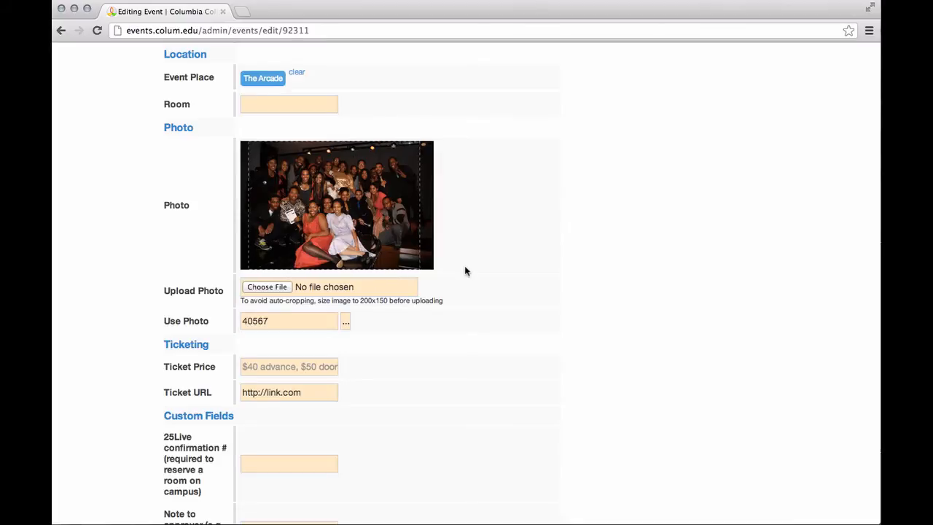
Step: Review the event's custom fields for the 25Live confirmation number and the note to the approver
scroll(464, 271, down, 3)
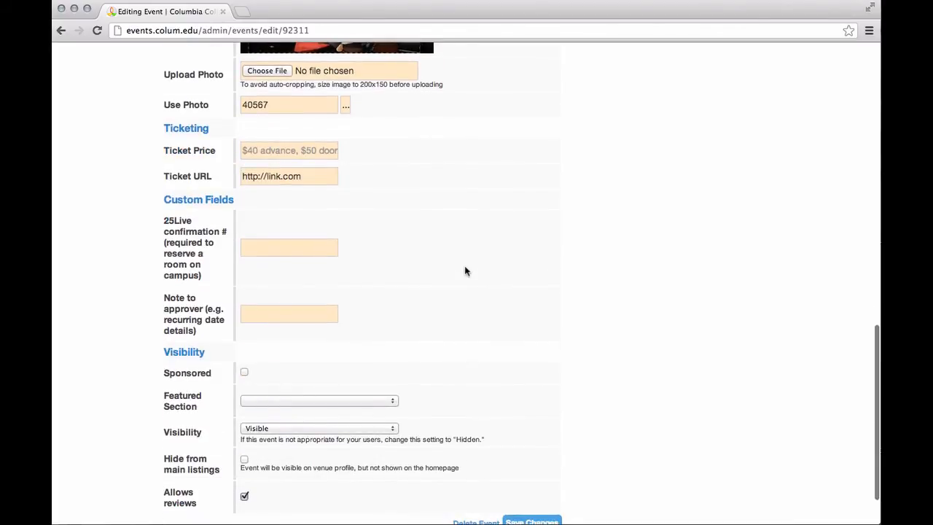
scroll(451, 262, down, 1)
scroll(373, 160, up, 2)
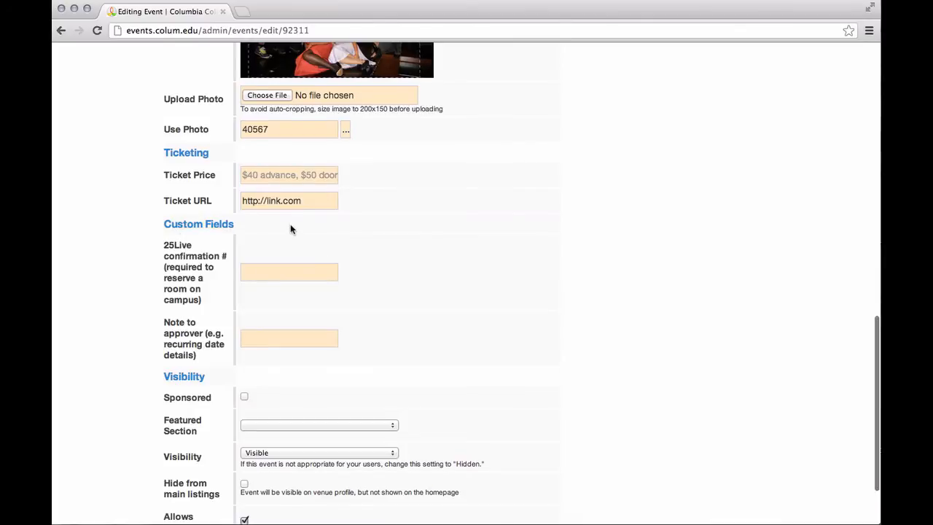
scroll(290, 227, down, 1)
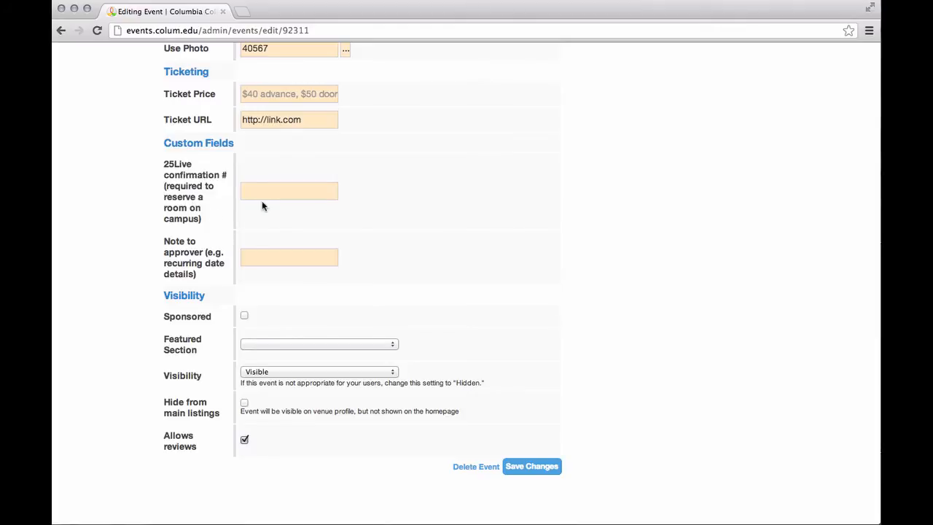
click(281, 195)
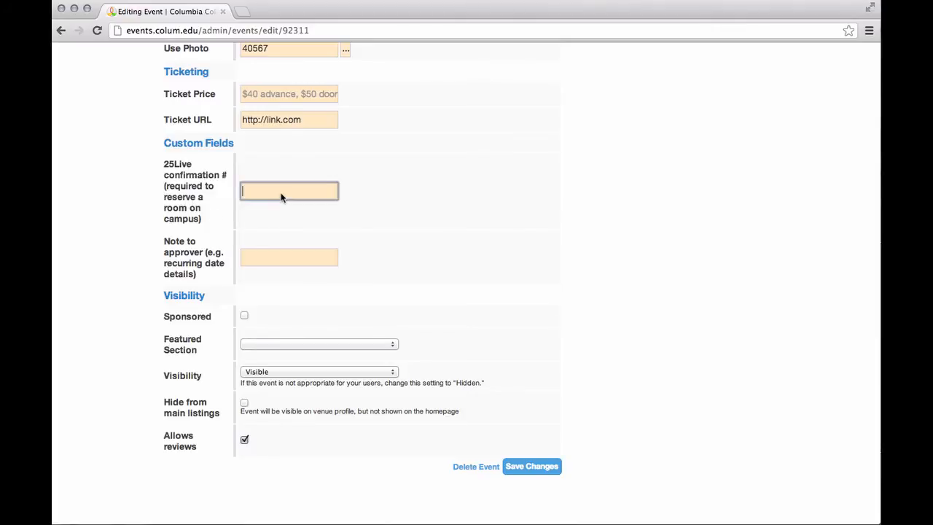
click(270, 261)
scroll(231, 233, down, 1)
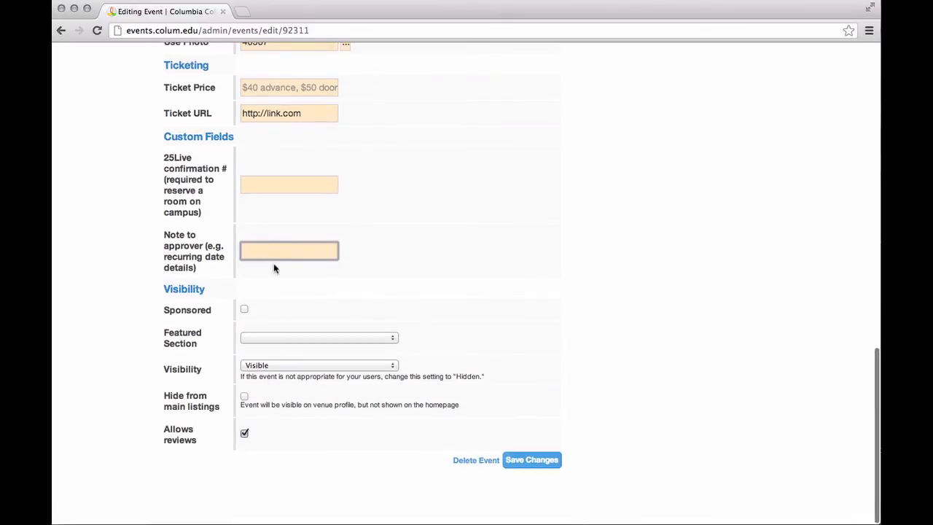
scroll(269, 348, down, 1)
click(244, 308)
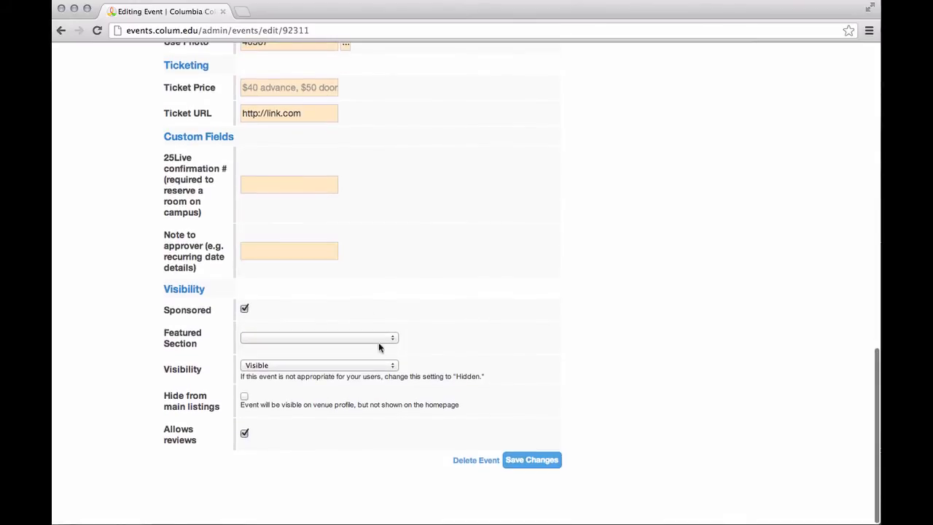
click(244, 310)
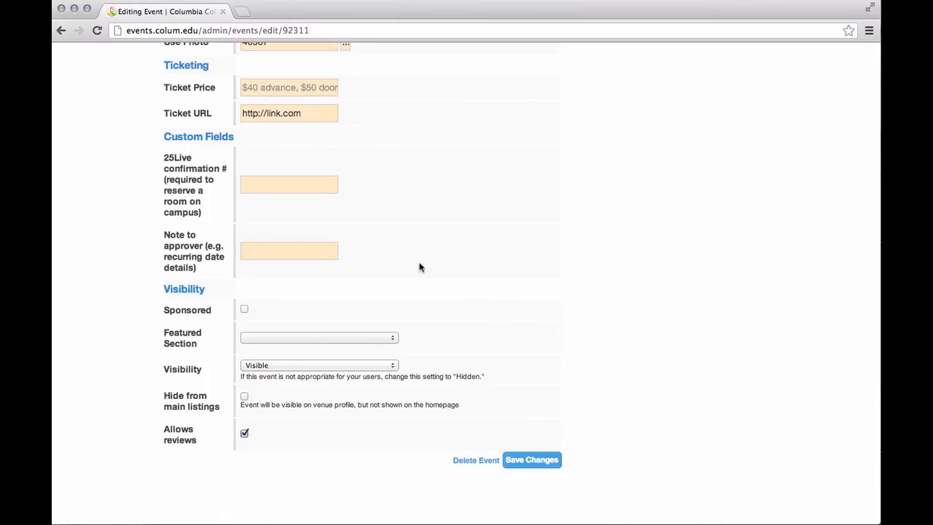
Step: Open the live events site in a separate tab and examine the homepage's featured and trending event lists
scroll(419, 267, up, 15)
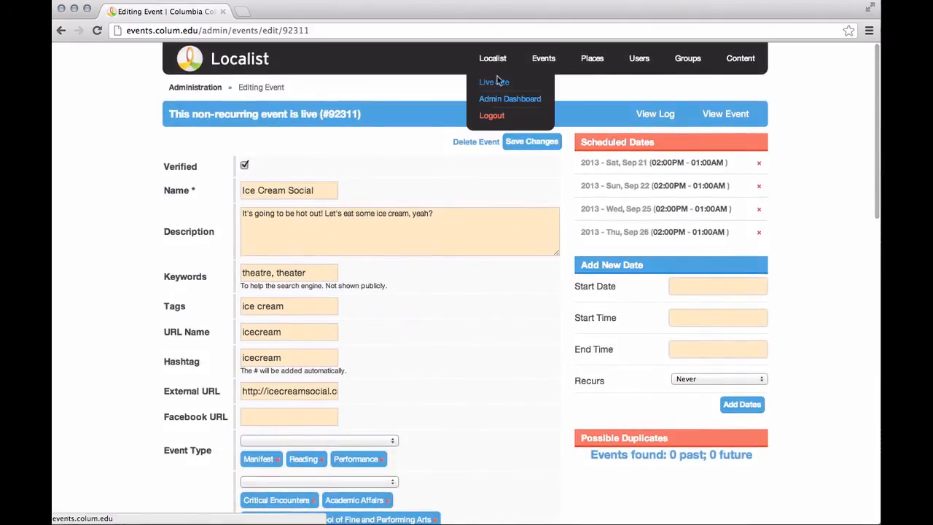
super+click(499, 81)
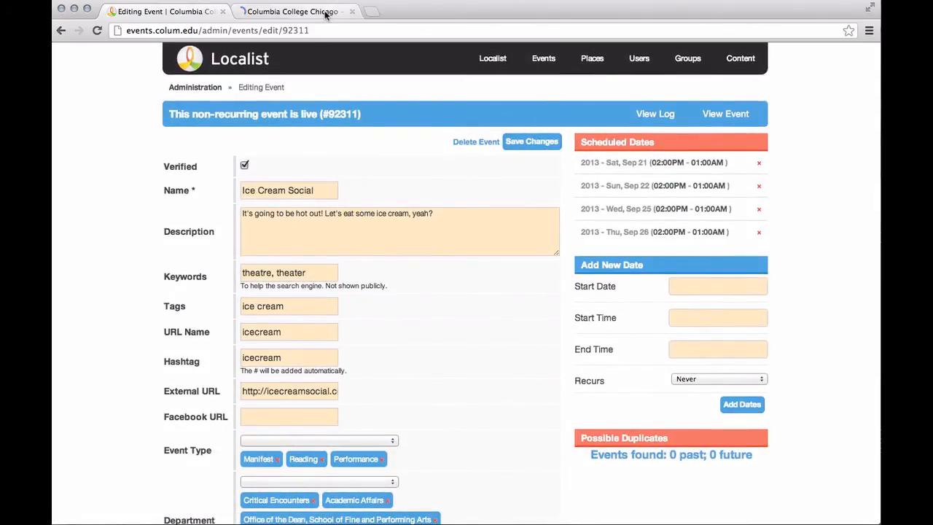
click(327, 13)
scroll(288, 153, down, 2)
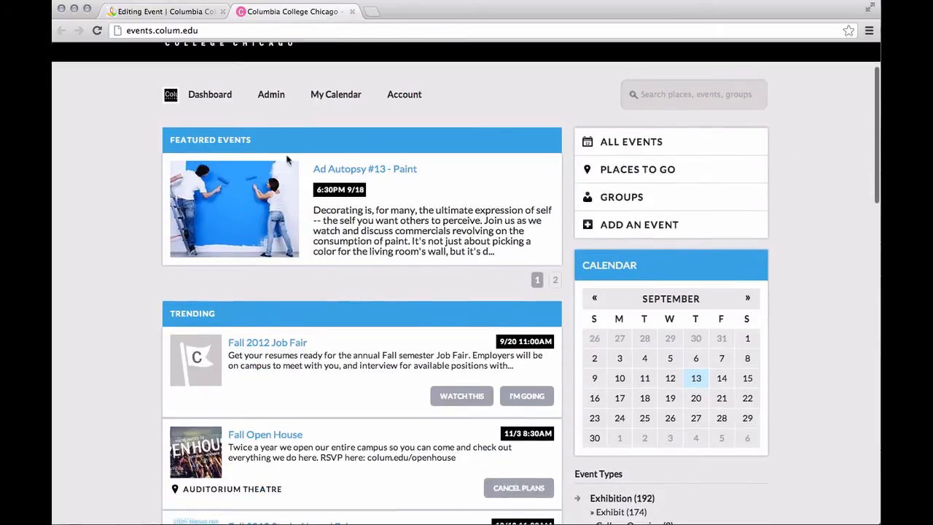
scroll(301, 268, down, 3)
scroll(301, 273, down, 7)
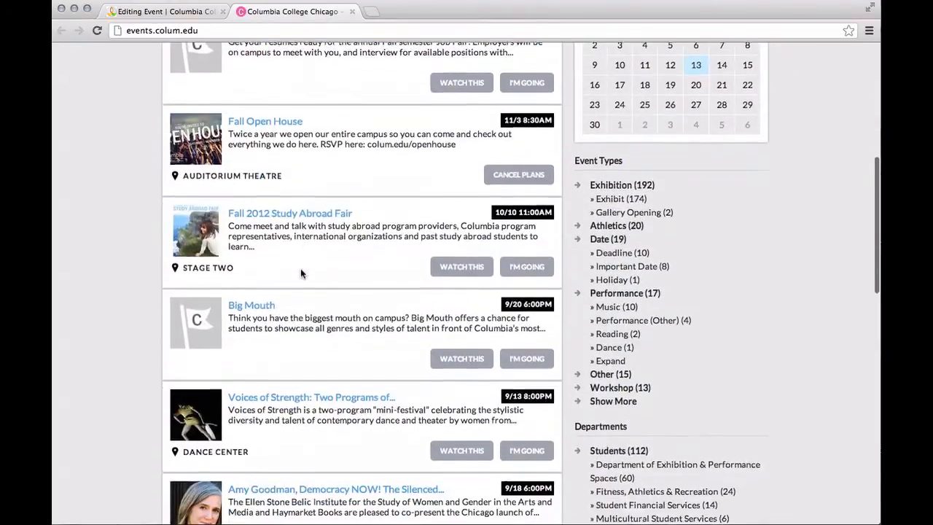
scroll(300, 274, down, 2)
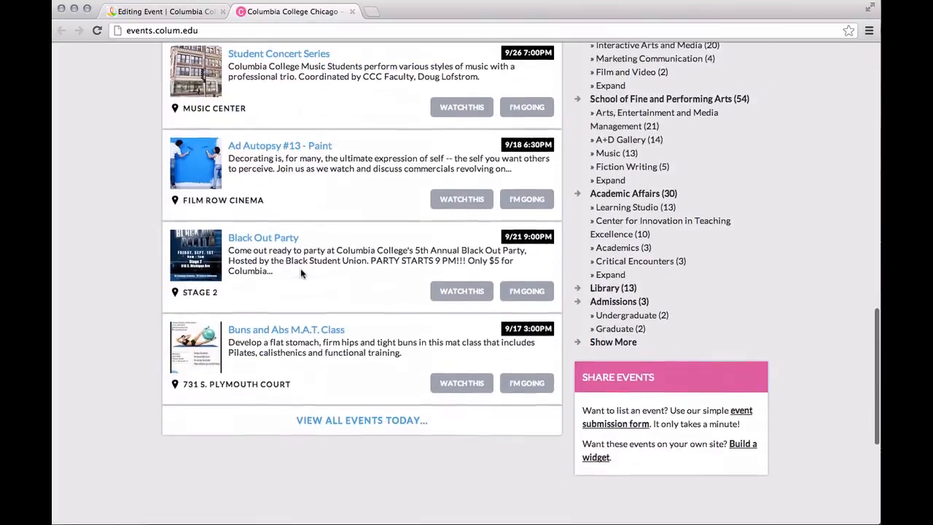
scroll(341, 224, up, 6)
scroll(340, 226, up, 4)
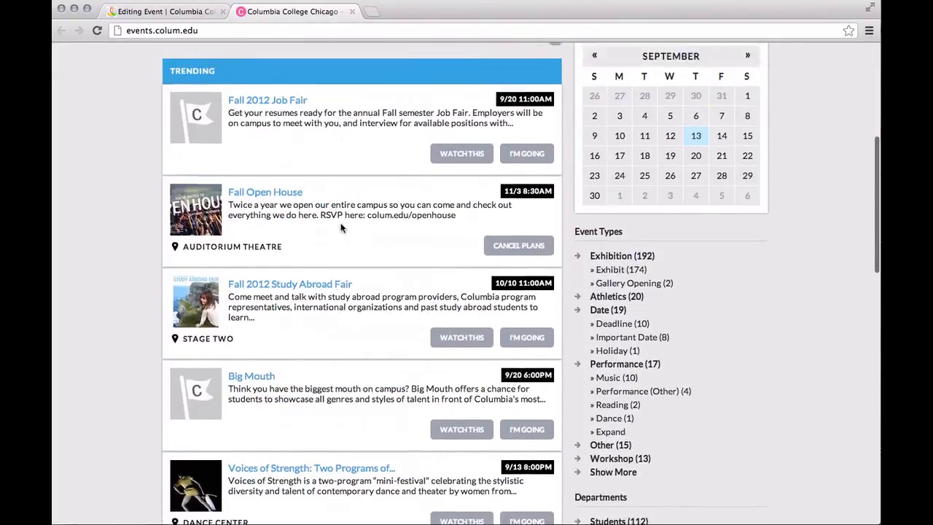
scroll(287, 155, up, 1)
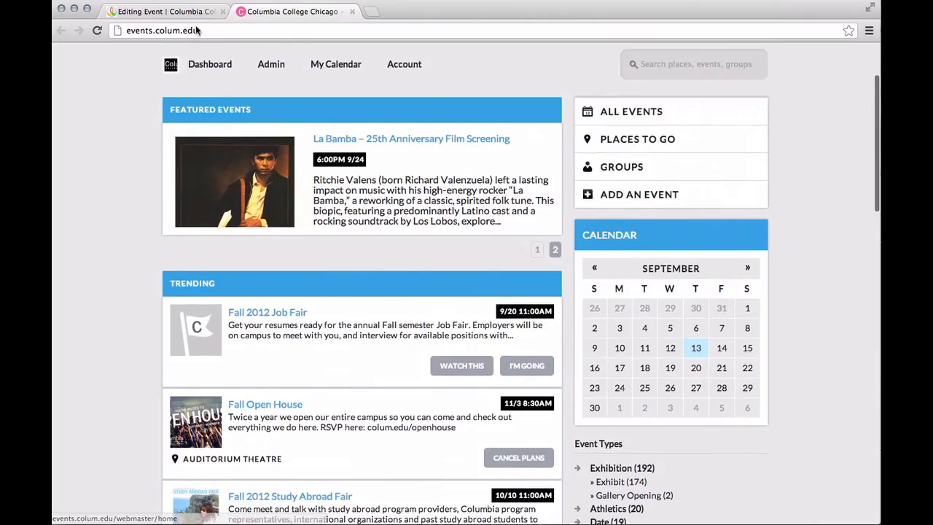
Step: Return to the event's edit form and mark the event as sponsored
click(164, 10)
scroll(280, 227, down, 4)
scroll(279, 231, down, 6)
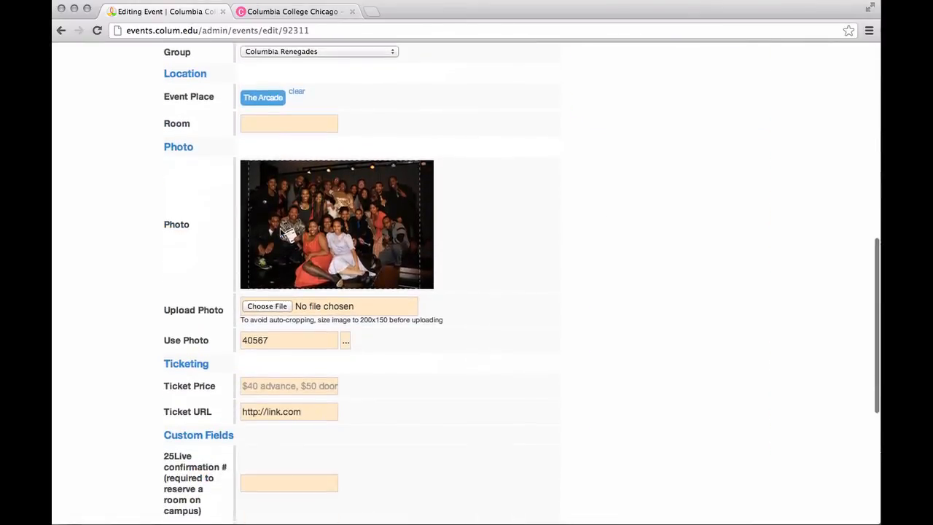
click(244, 401)
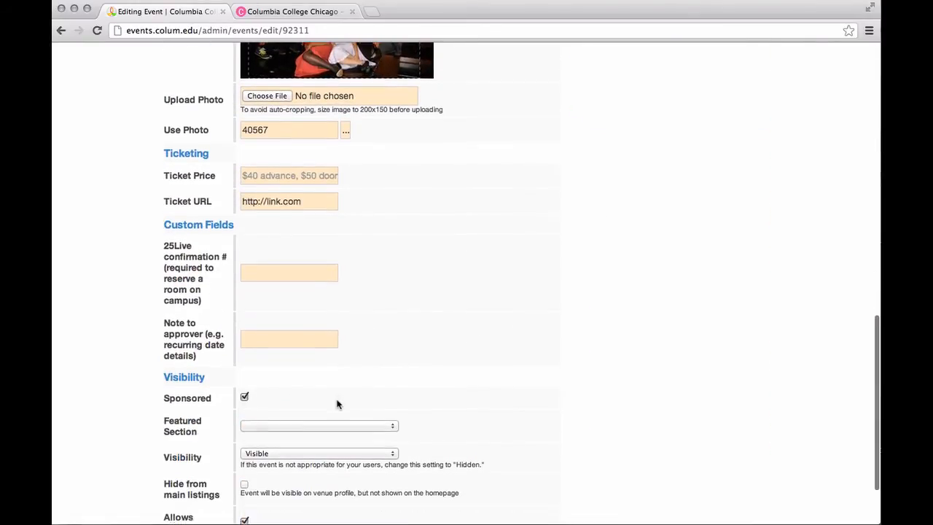
scroll(338, 401, down, 3)
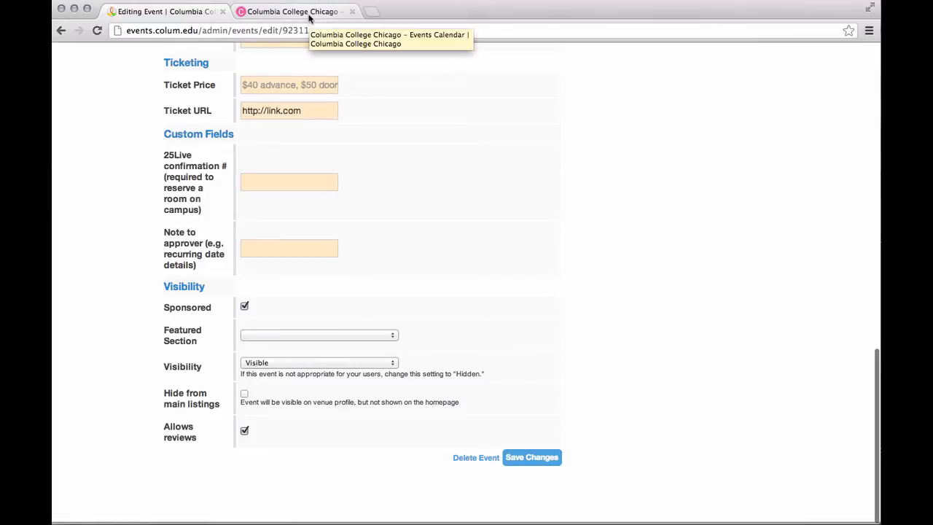
scroll(278, 315, up, 1)
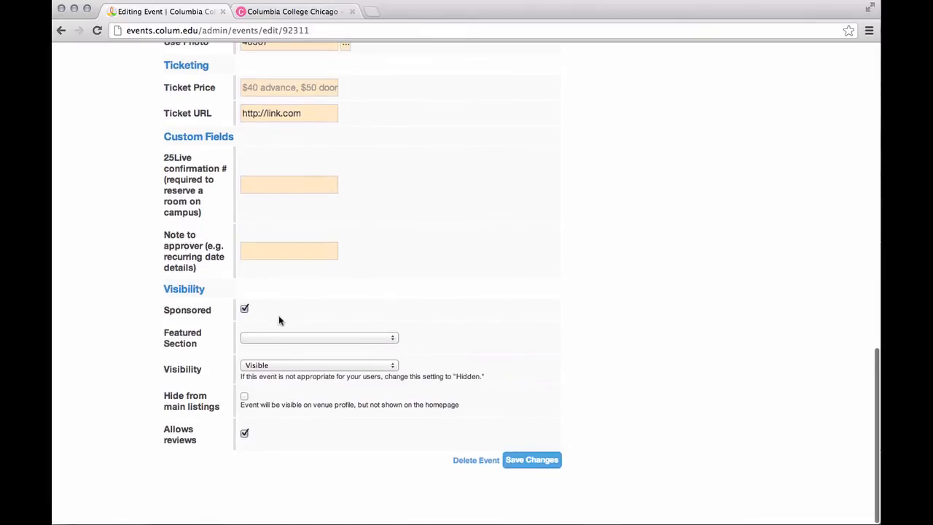
Step: Go back to the live events homepage and look through both slides of its Featured Events section
click(315, 12)
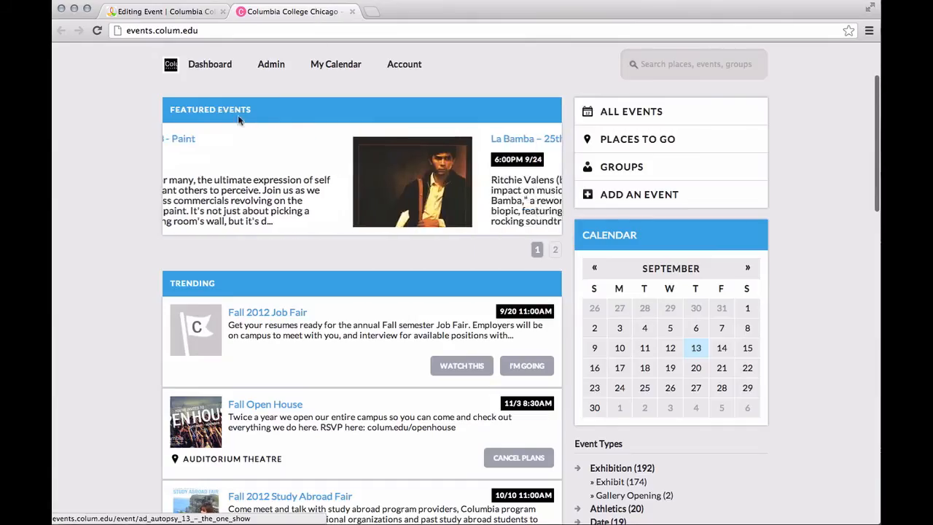
click(542, 250)
click(556, 249)
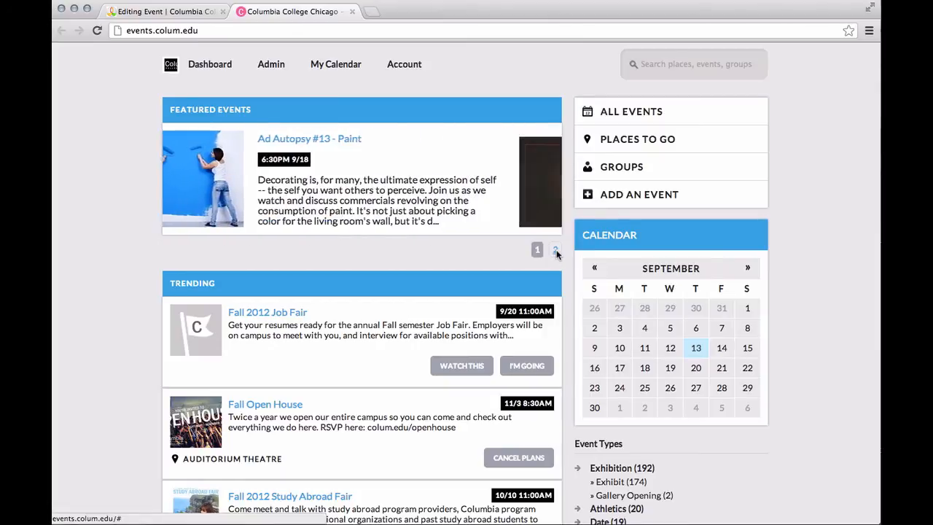
Step: Return to the event's edit form and add the event to the Featured Events section
click(174, 11)
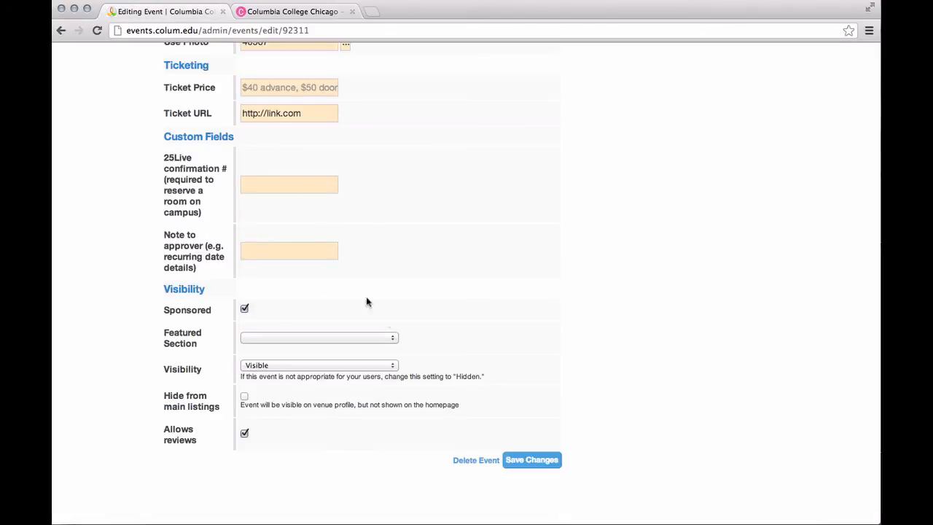
click(261, 337)
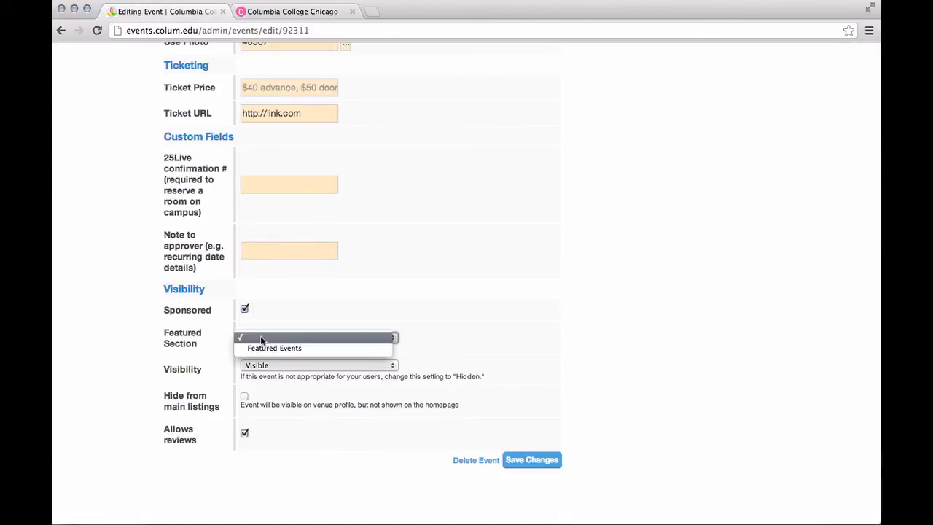
click(274, 348)
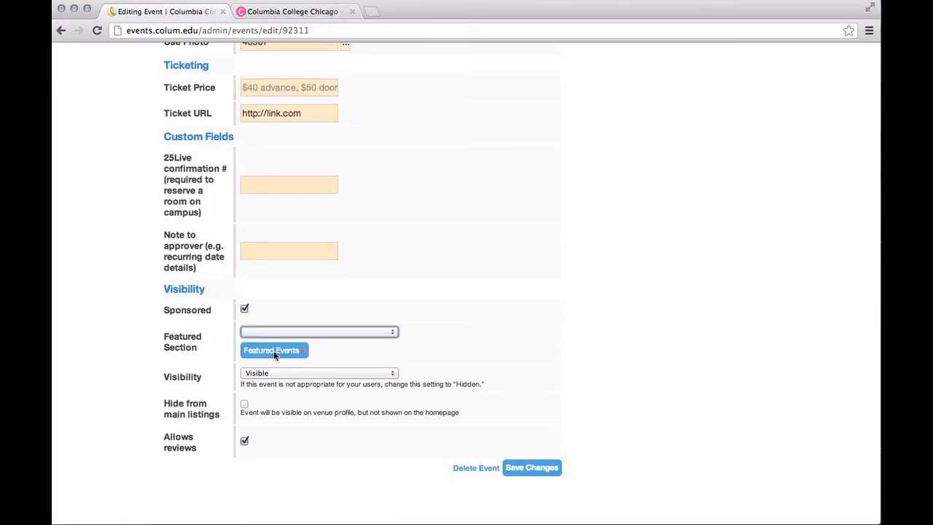
Step: Set the event's visibility to Hidden and look over the form
scroll(325, 366, down, 1)
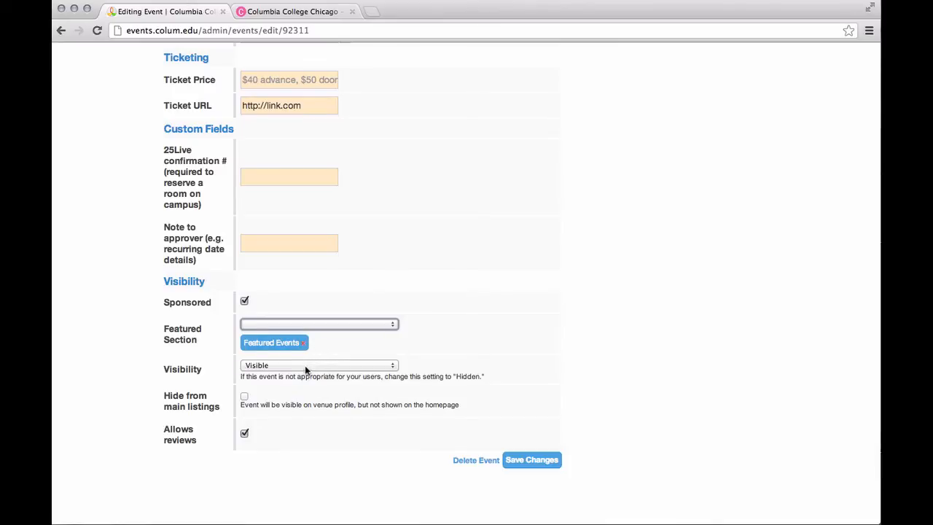
click(306, 367)
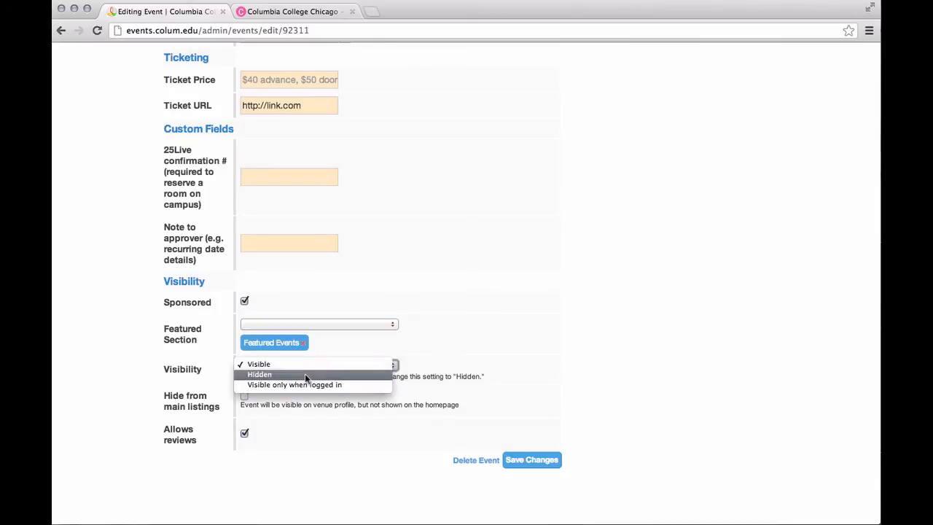
click(304, 373)
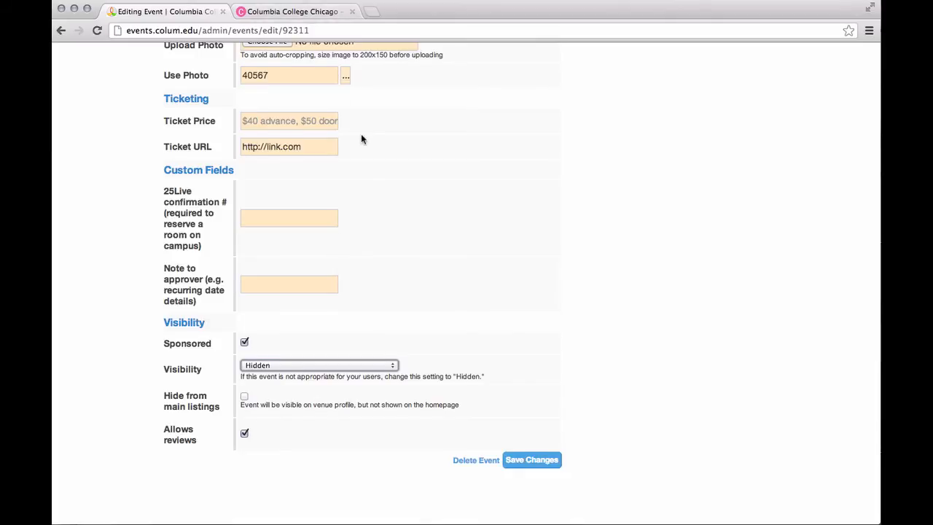
scroll(364, 139, up, 15)
scroll(443, 138, down, 15)
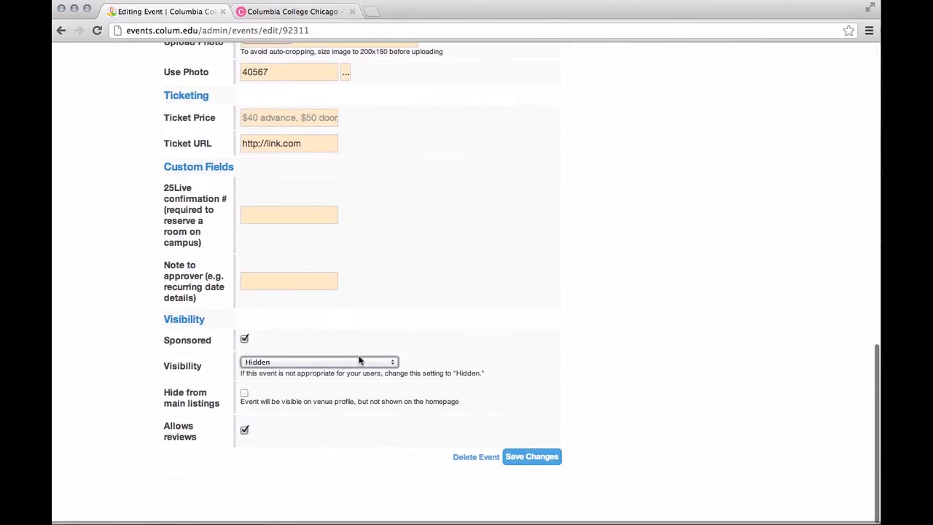
Step: Set the event's visibility to Visible only when logged in
click(359, 362)
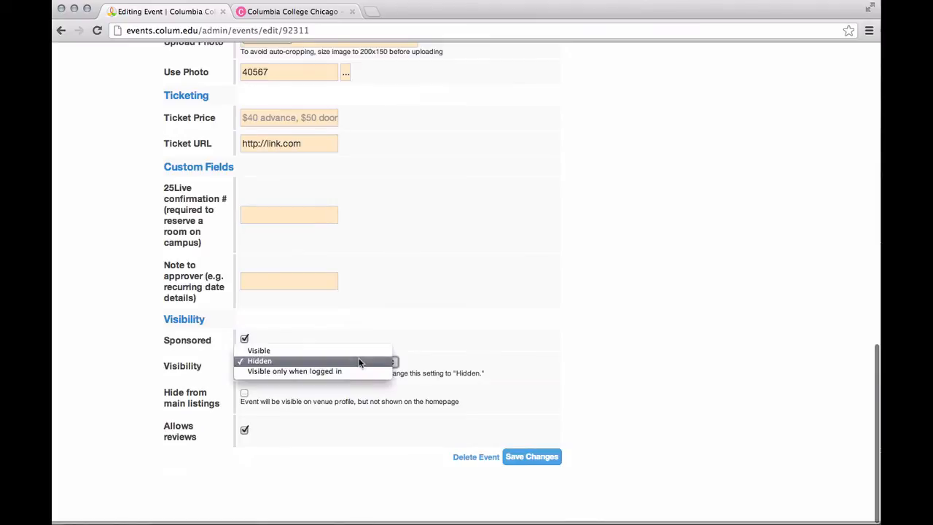
click(358, 372)
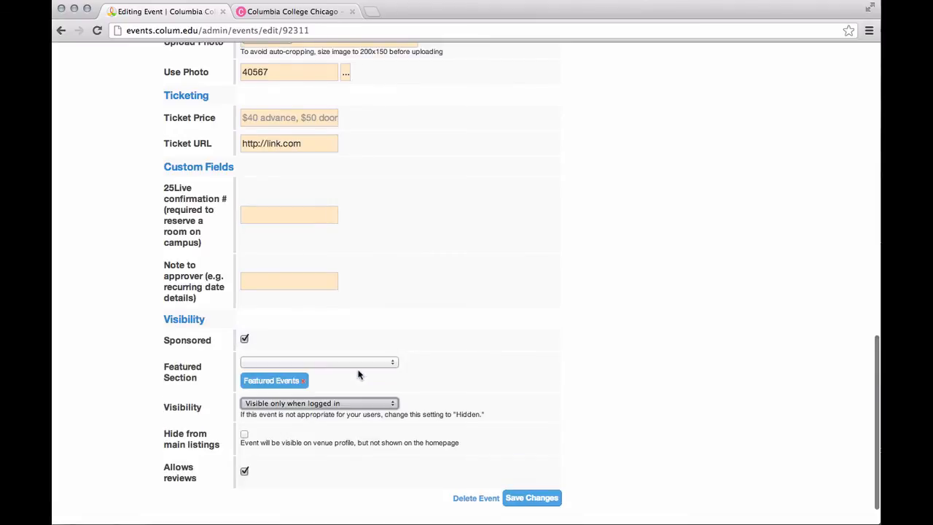
scroll(356, 405, down, 1)
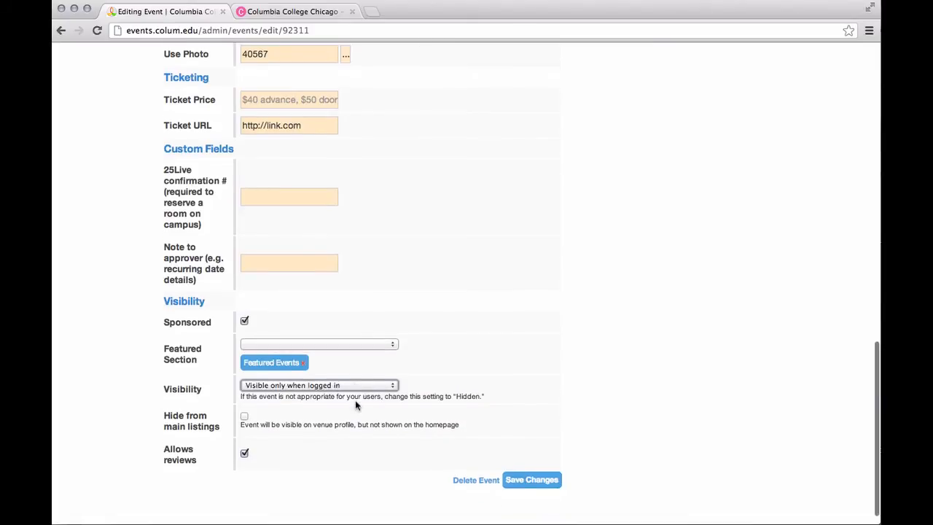
Step: Compare the live events homepage's account links and event lists with the event's visibility setting in the edit form
click(306, 13)
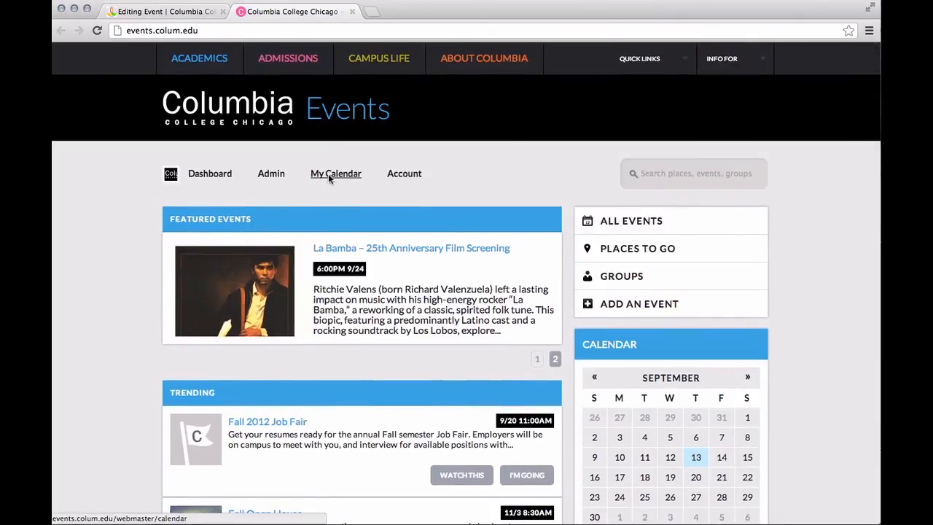
scroll(356, 131, down, 1)
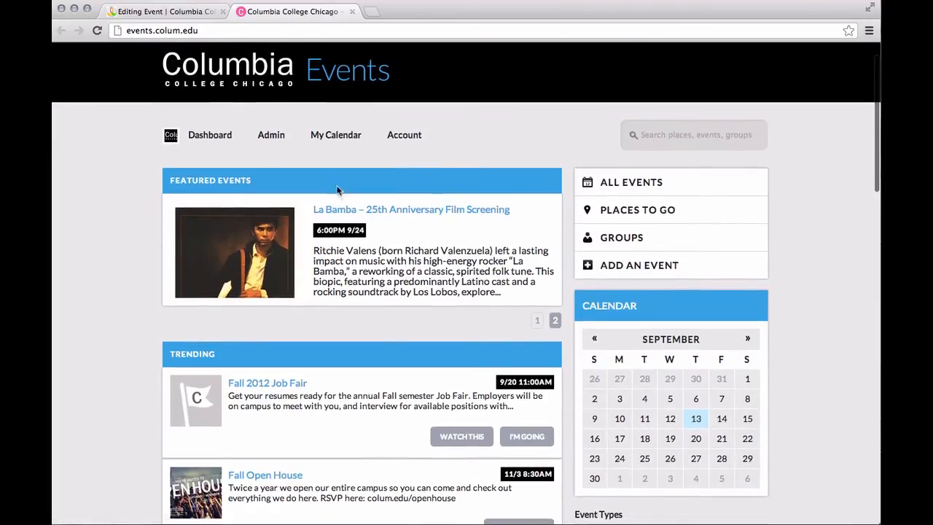
scroll(336, 183, up, 1)
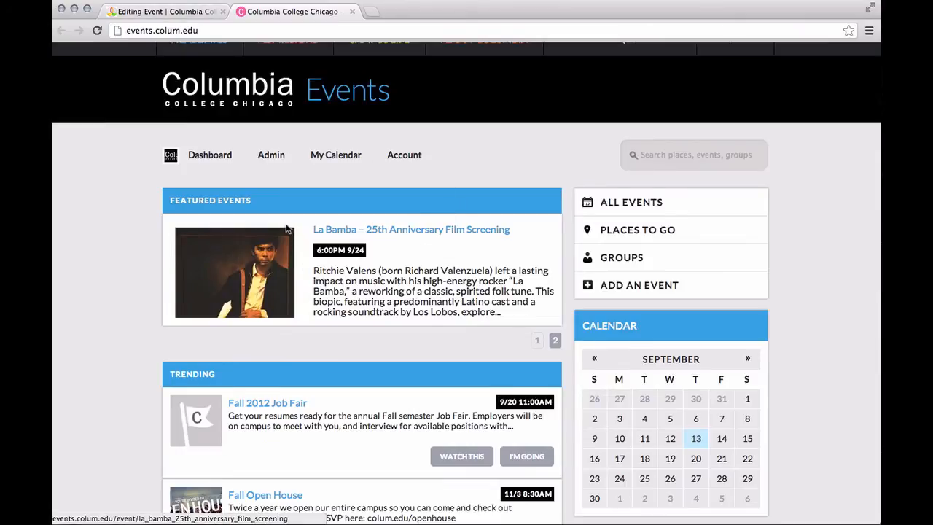
scroll(291, 235, down, 3)
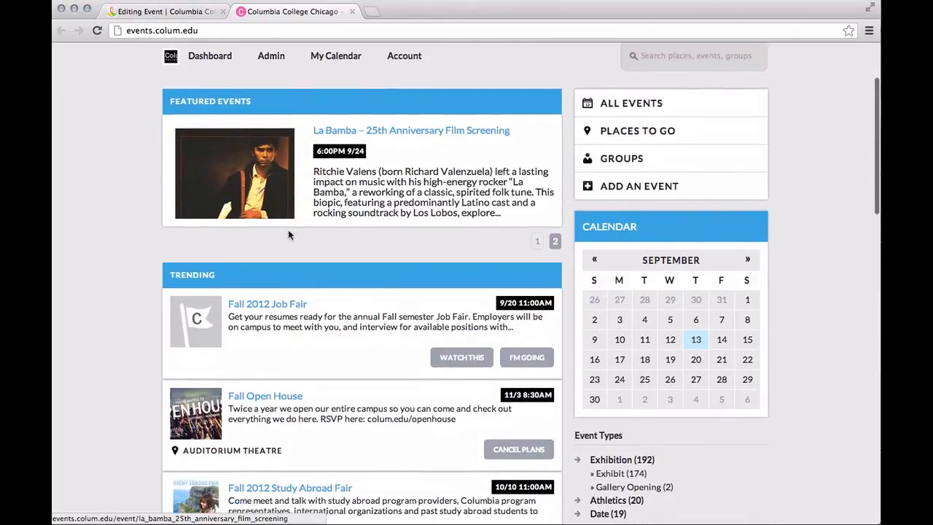
click(167, 13)
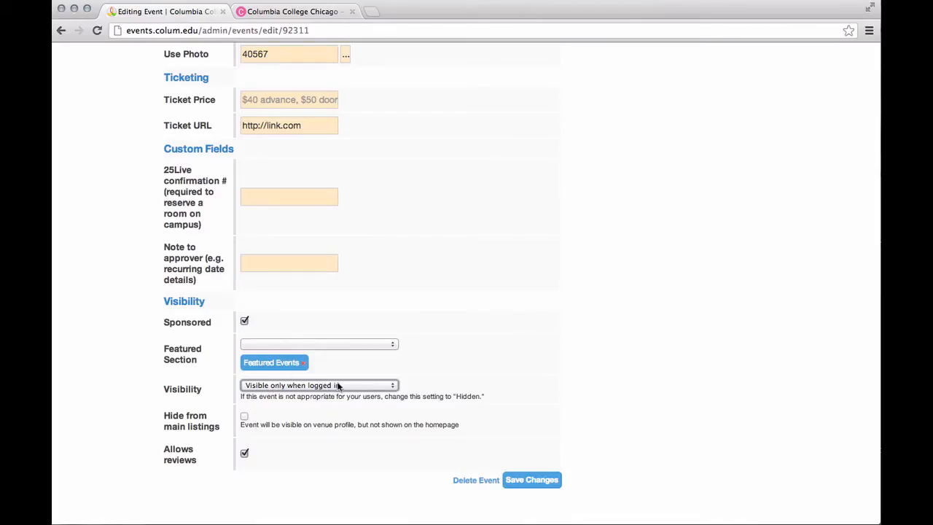
click(314, 12)
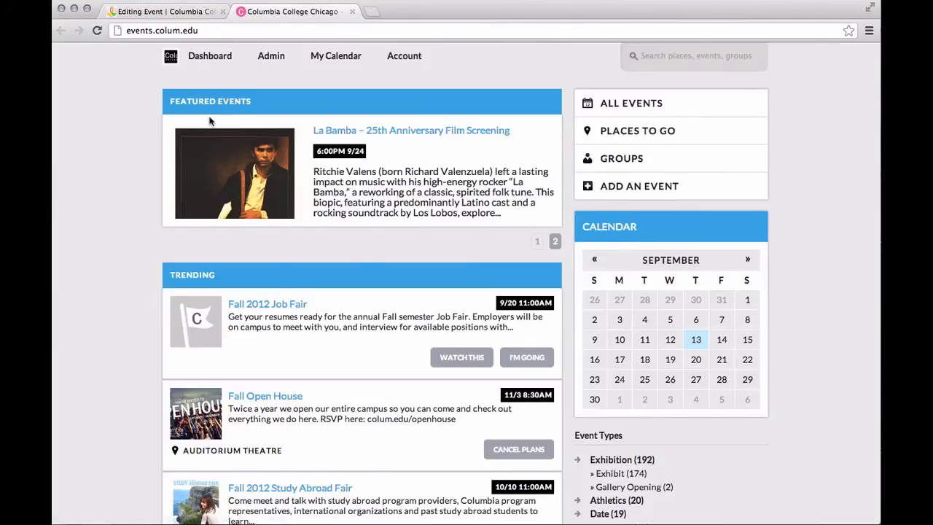
scroll(211, 123, up, 3)
scroll(210, 162, up, 1)
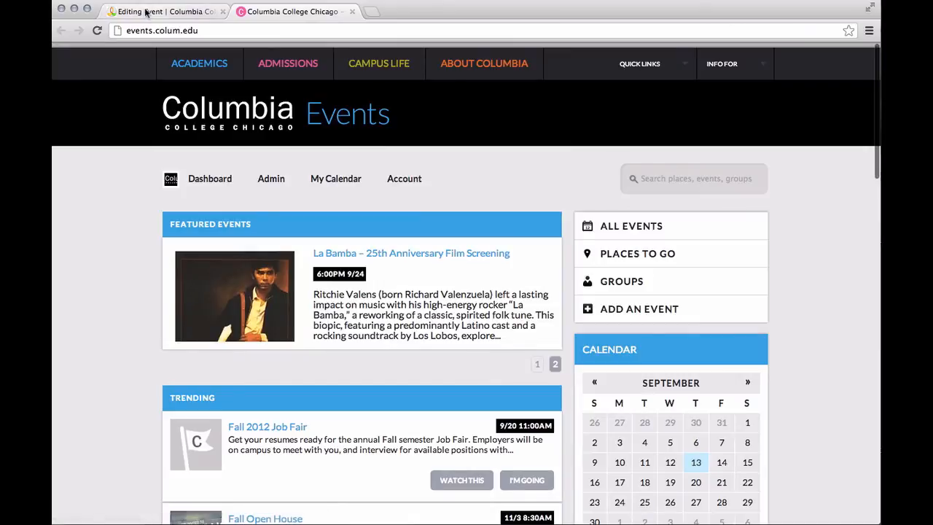
Step: Return to the event's edit form and hide the event from the main listings, keeping visibility at Visible only when logged in
click(173, 11)
scroll(228, 223, down, 1)
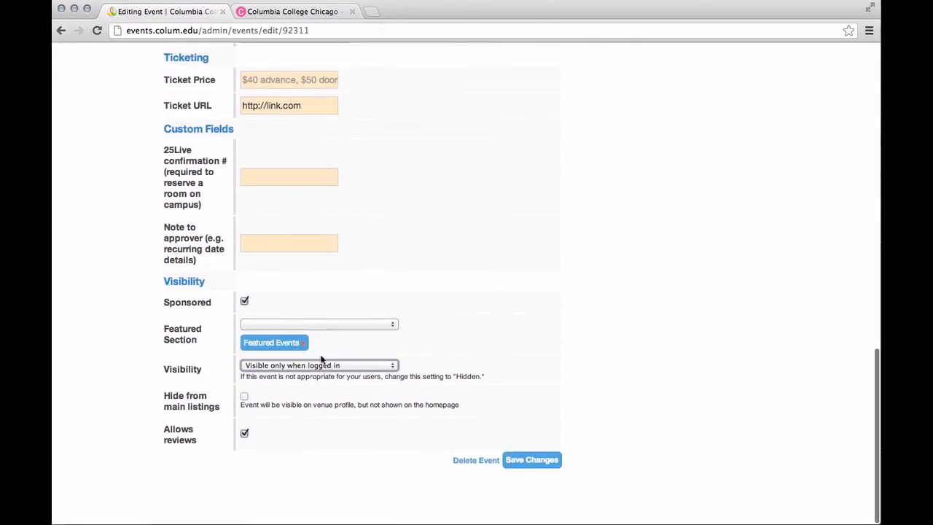
click(244, 397)
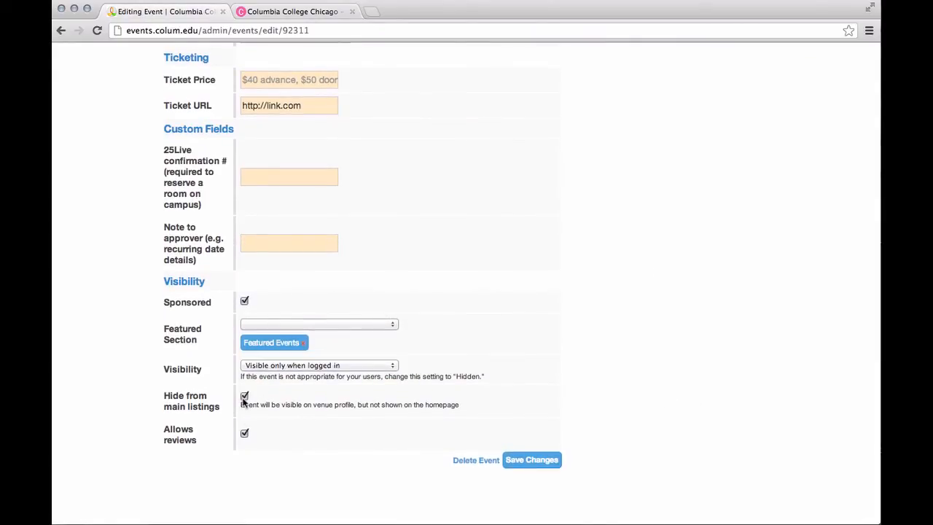
click(288, 365)
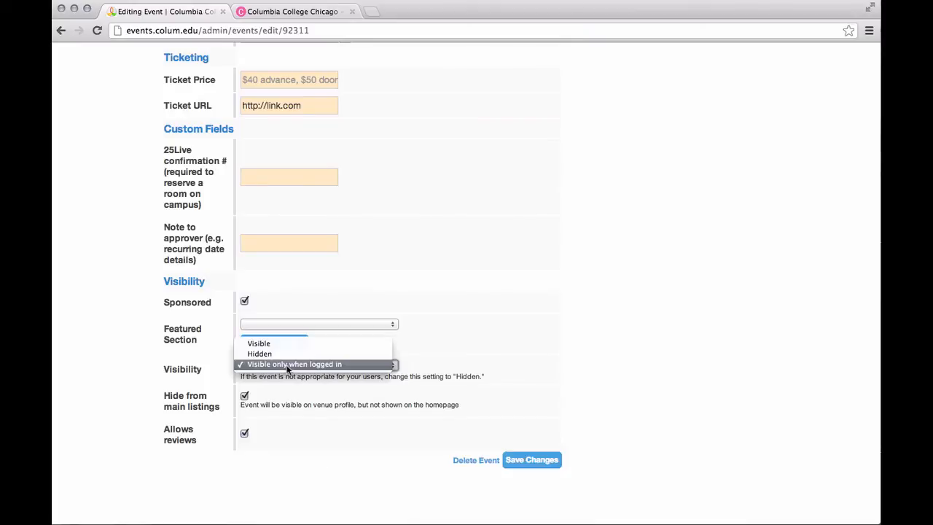
click(339, 433)
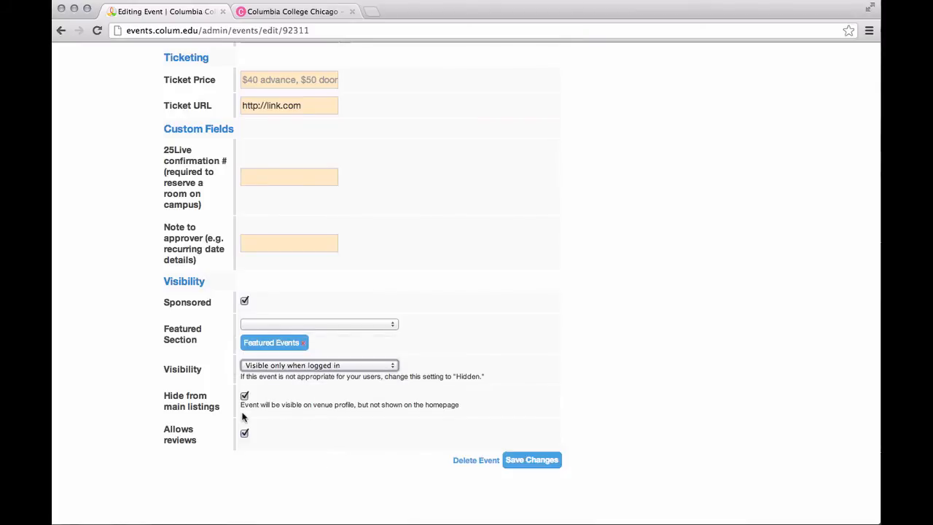
Step: Check the live homepage's main listings and the All Events link, and go back to the event's edit form
click(286, 13)
scroll(266, 271, down, 2)
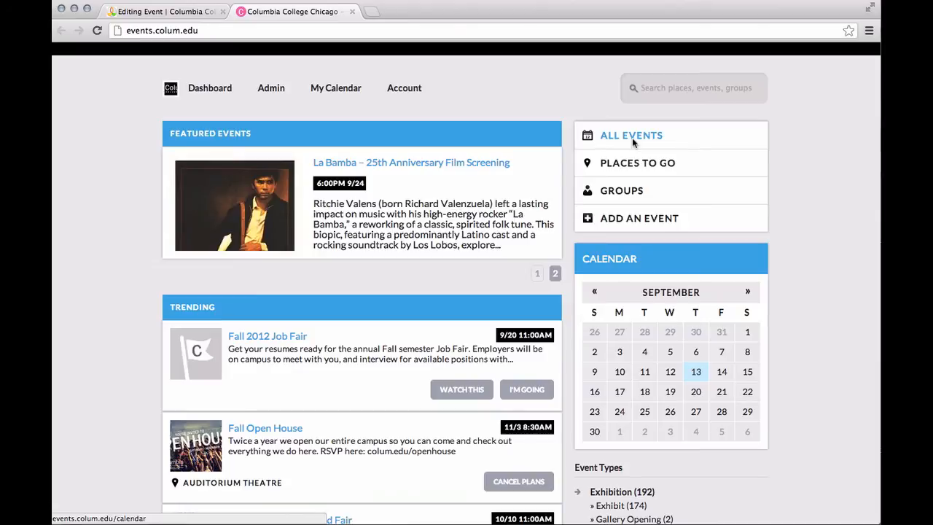
click(164, 12)
scroll(361, 399, up, 1)
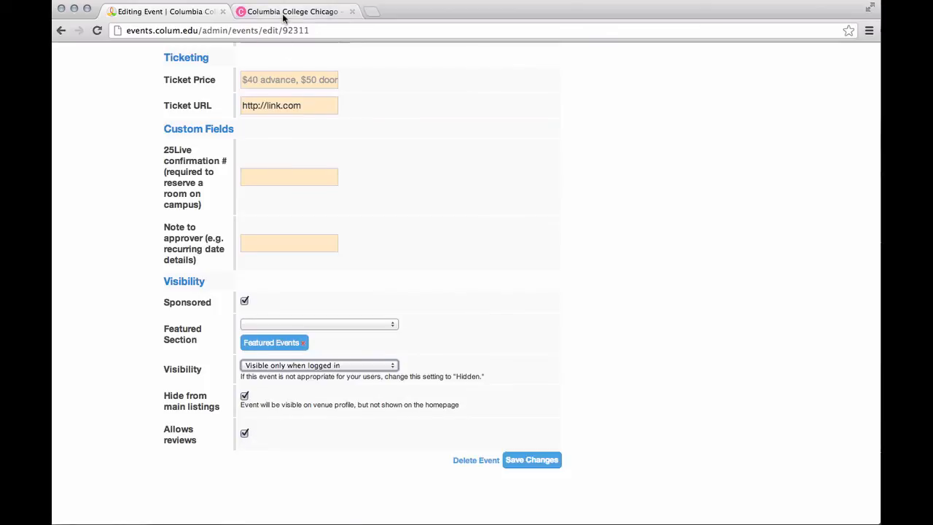
Step: Open the Fall 2012 Job Fair page from the live homepage and examine its details, attendees and Recent Activity section
click(290, 11)
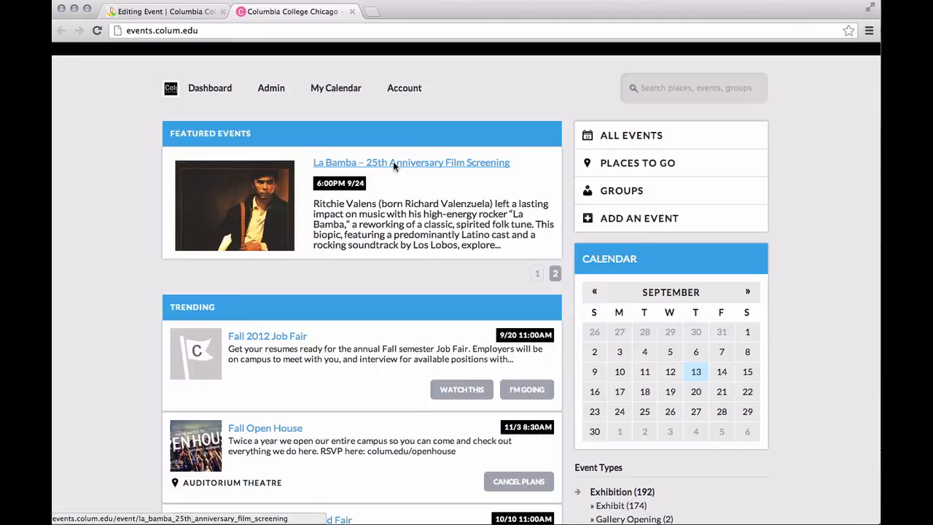
click(274, 337)
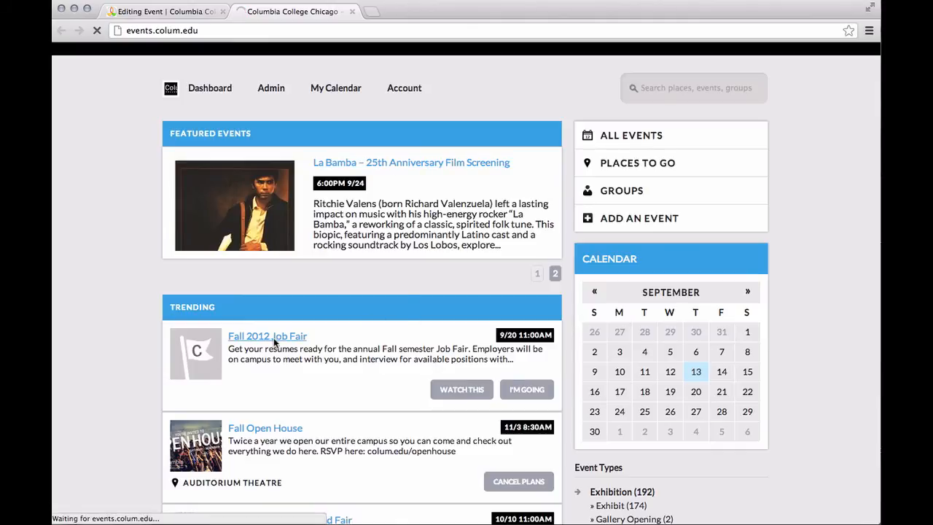
scroll(308, 278, down, 2)
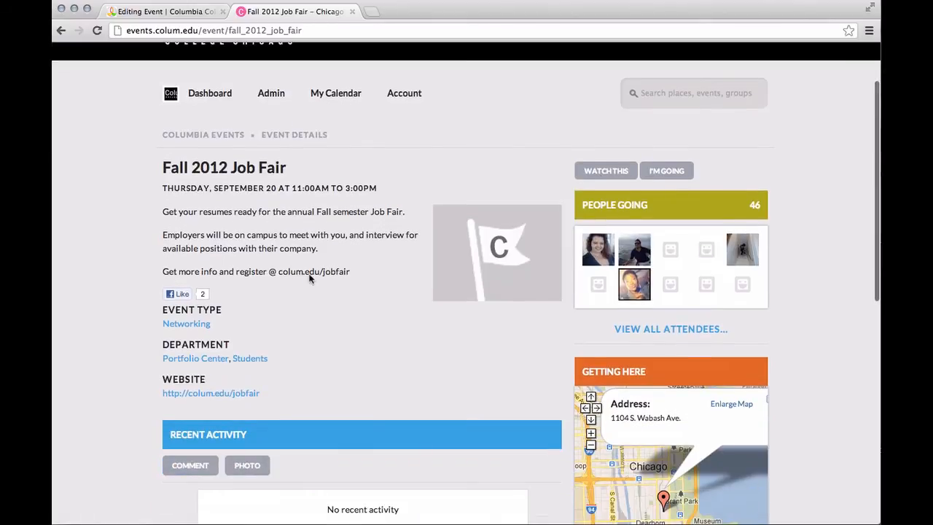
scroll(308, 277, down, 2)
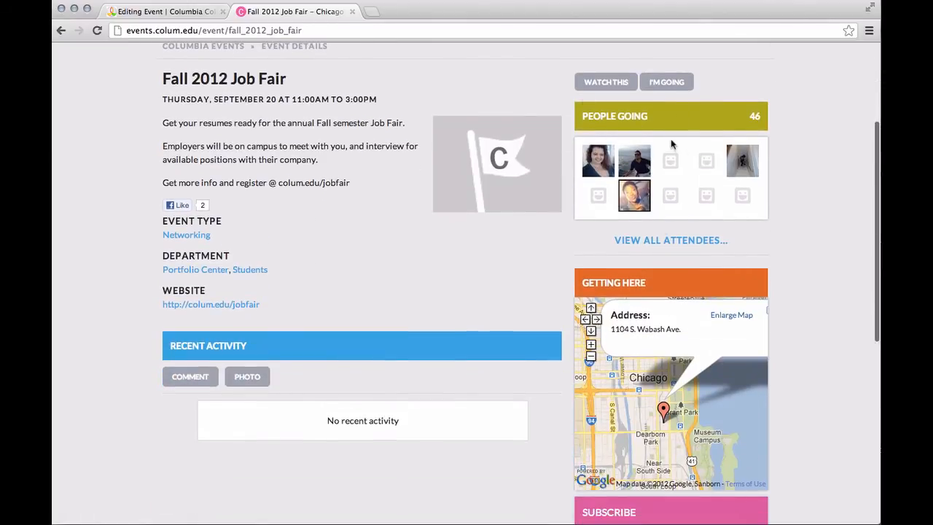
scroll(295, 126, up, 1)
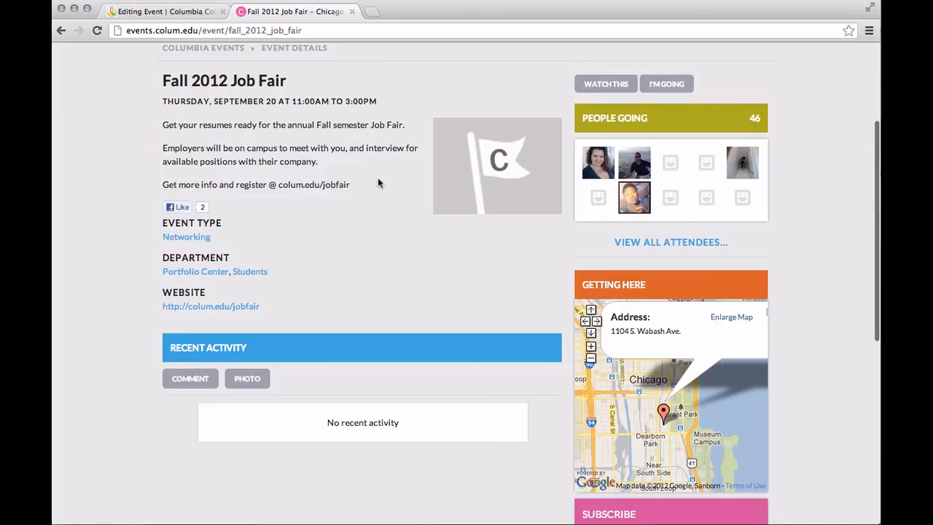
scroll(377, 182, down, 1)
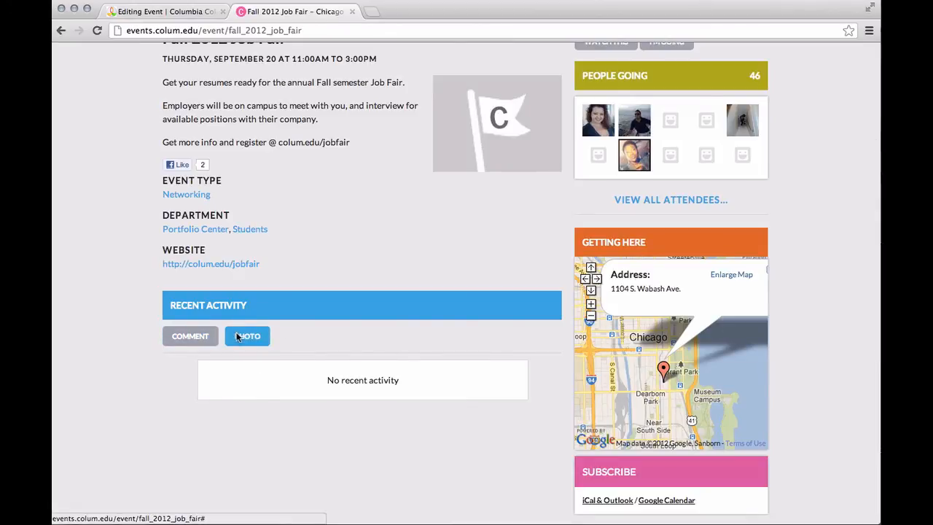
Step: Return to the Ice Cream Social event's edit form and enter sep 26, 2013 as the new date's start date
click(183, 17)
scroll(311, 182, up, 1)
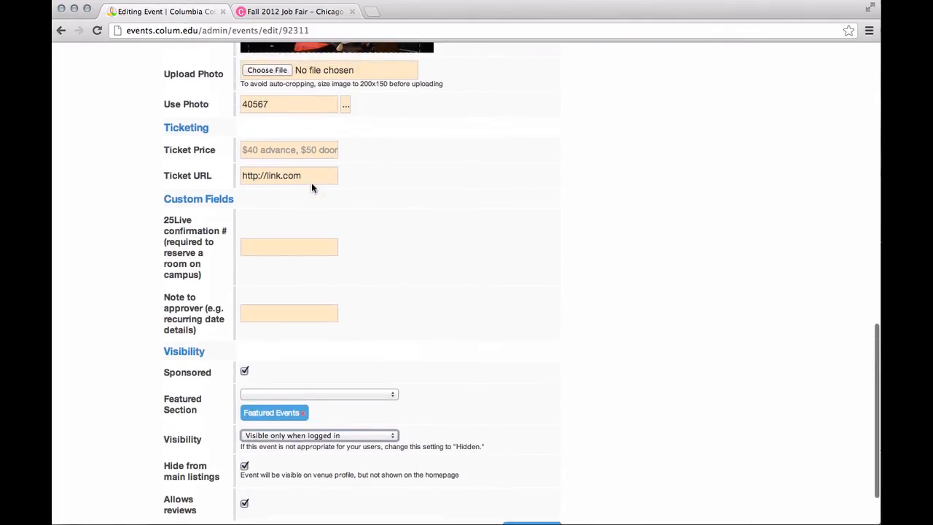
scroll(311, 187, up, 10)
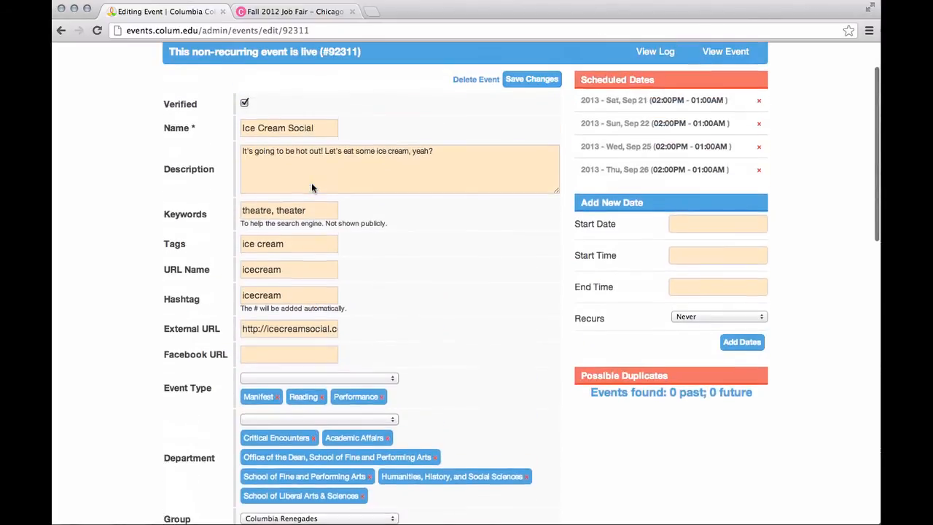
scroll(311, 188, up, 2)
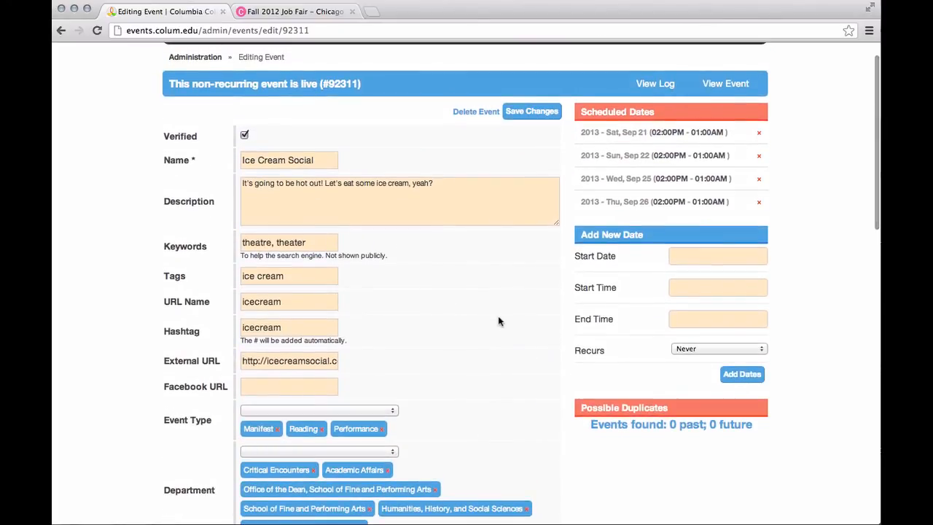
scroll(498, 321, up, 2)
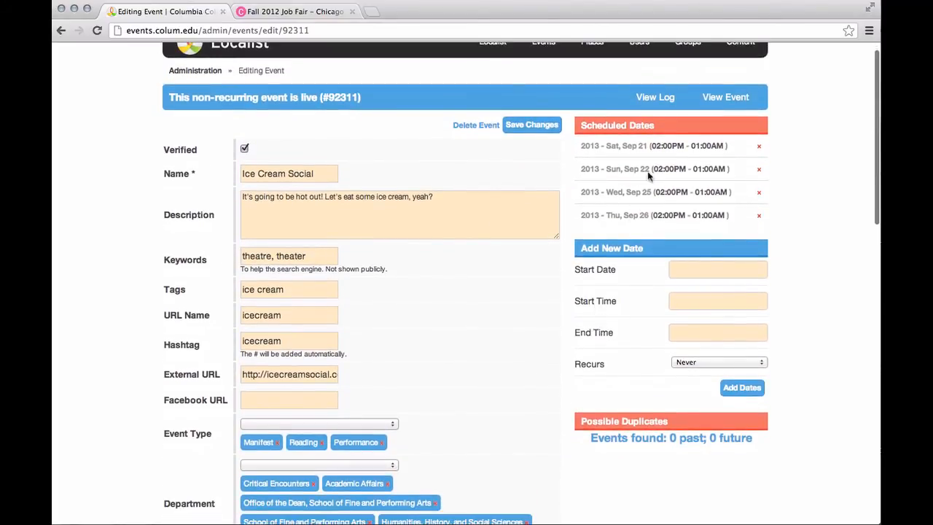
scroll(642, 206, down, 1)
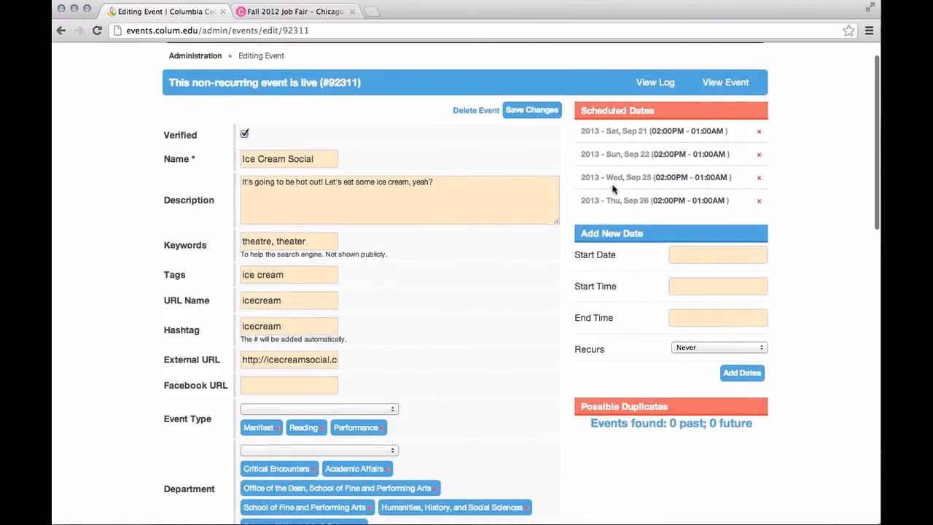
click(682, 255)
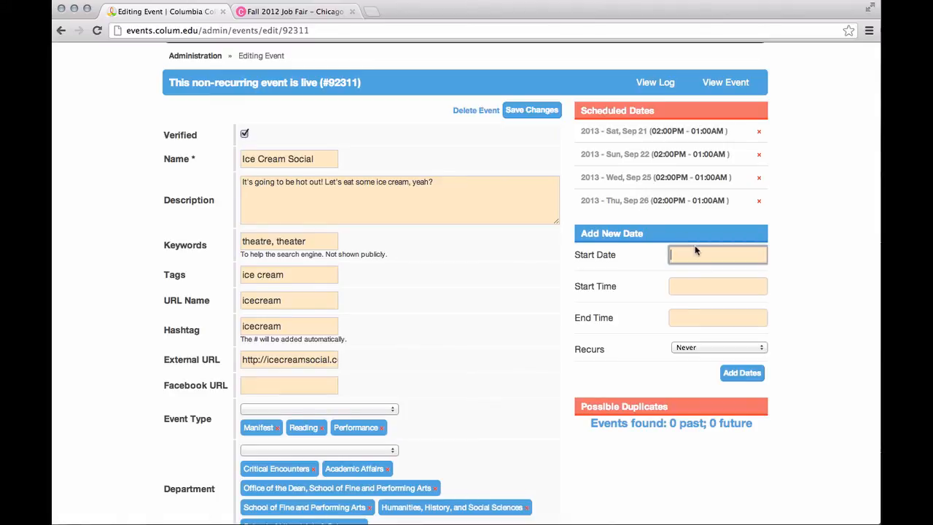
text(sep)
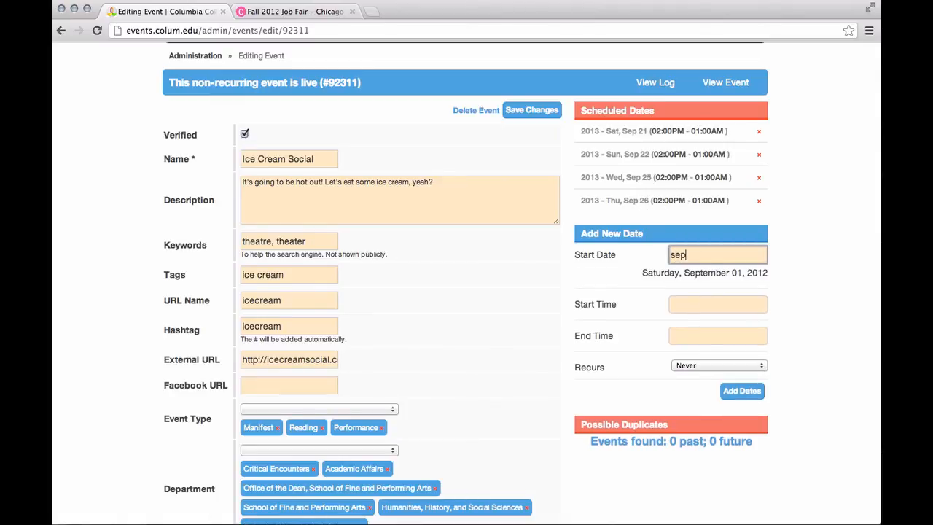
text( 26, 213)
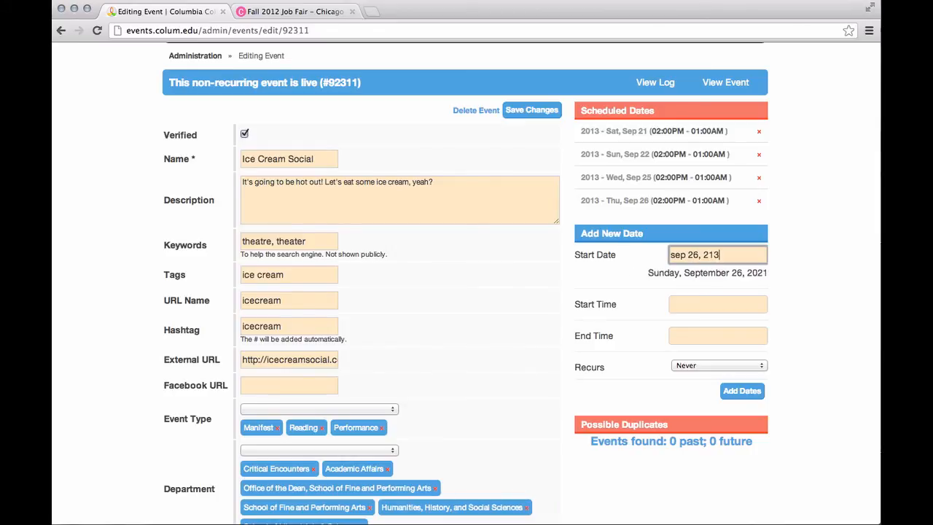
text(03)
key(Tab)
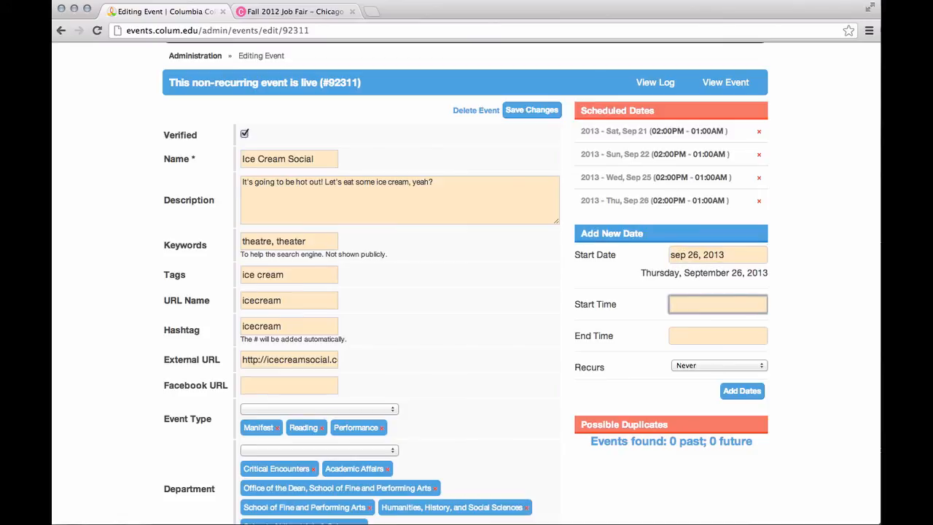
Step: Make the new date recur daily until sep 28th, 2013, removing all dates outside the range, and add the dates
click(693, 367)
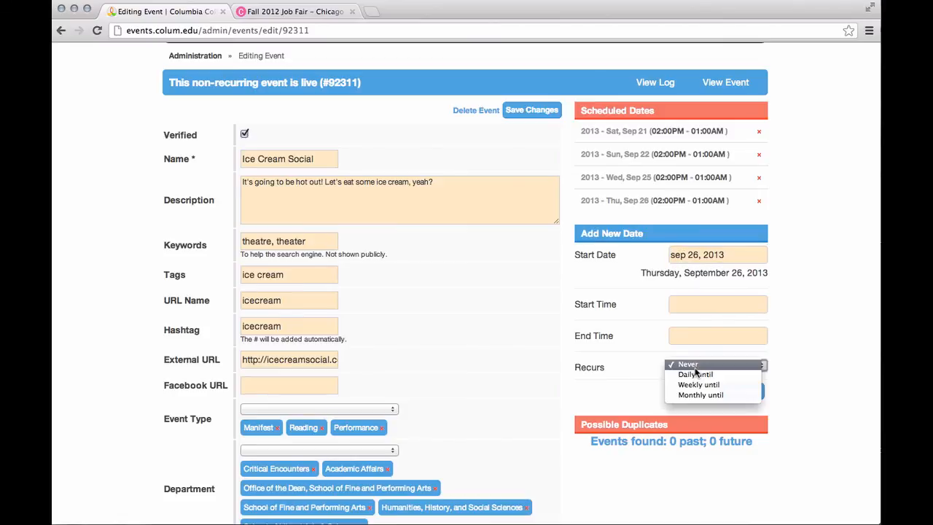
click(693, 376)
click(741, 387)
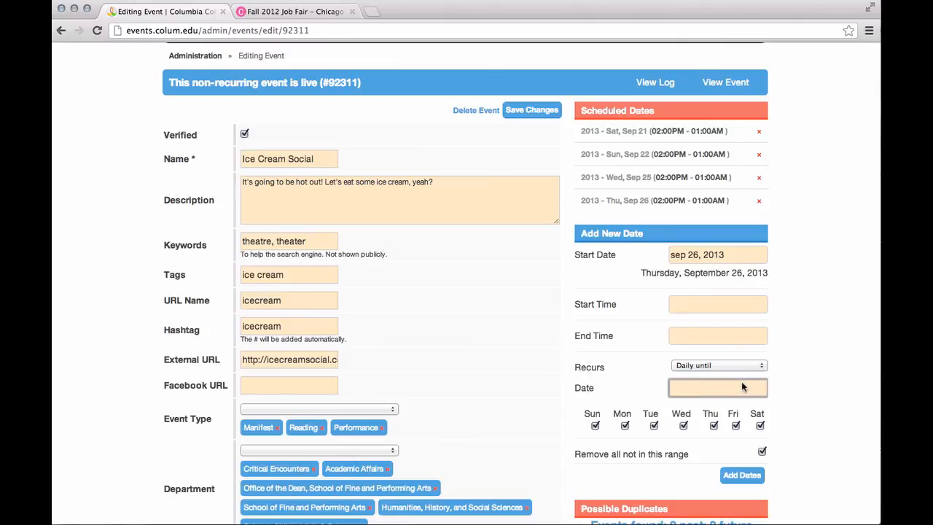
text(sep 28th)
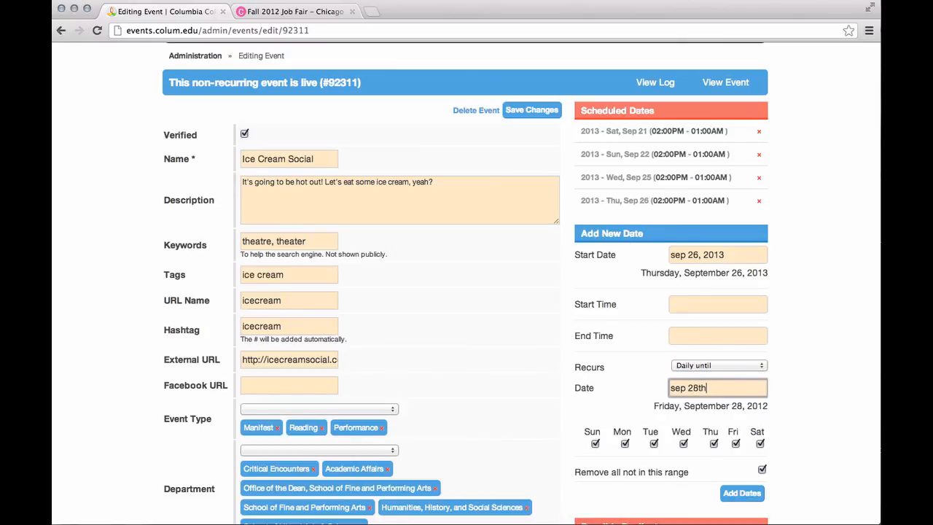
key(Tab)
scroll(858, 321, down, 3)
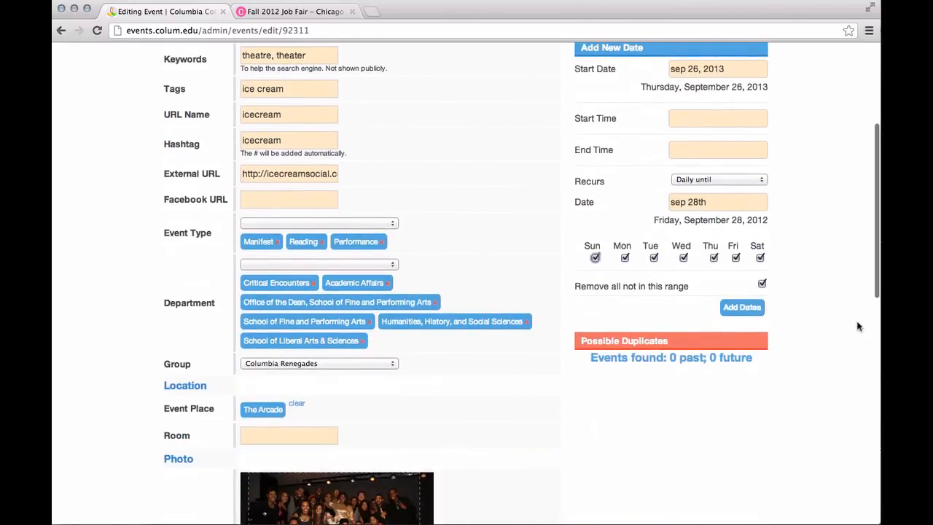
click(738, 205)
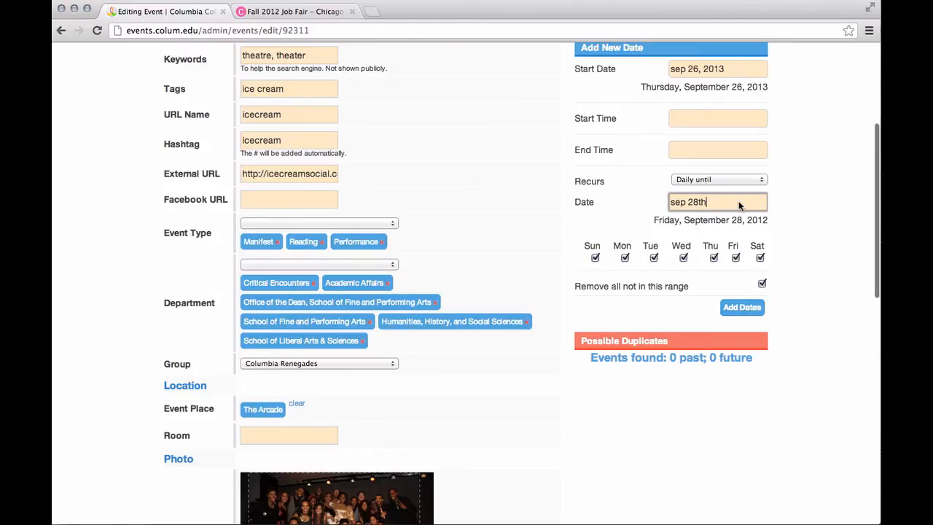
text(, 2013)
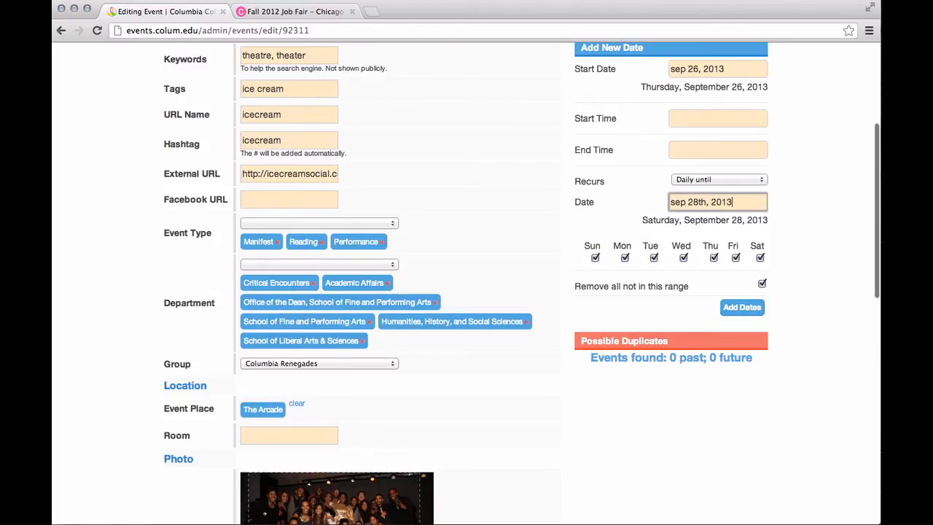
click(825, 338)
click(743, 307)
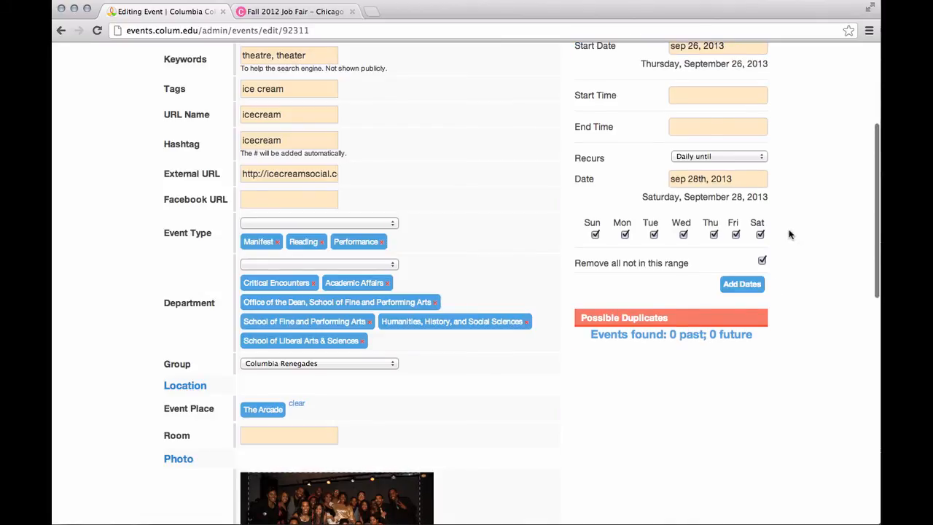
Step: Change the recurring range's start date to sep 21, 2013 and add the dates to the schedule
scroll(790, 235, up, 5)
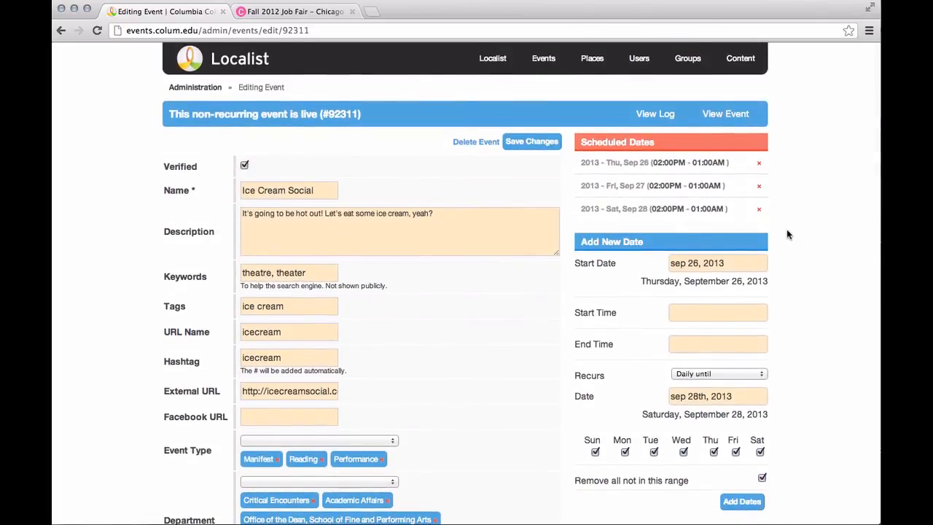
scroll(788, 232, down, 3)
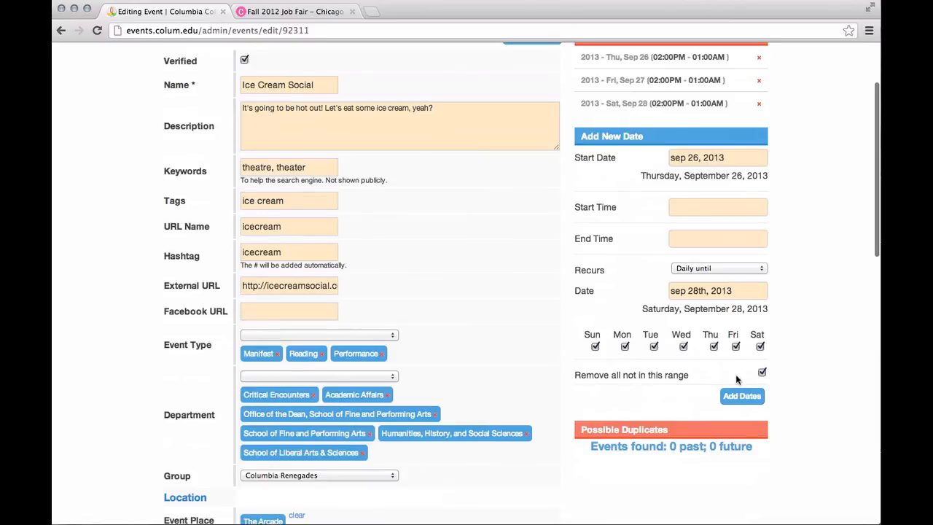
scroll(792, 352, up, 1)
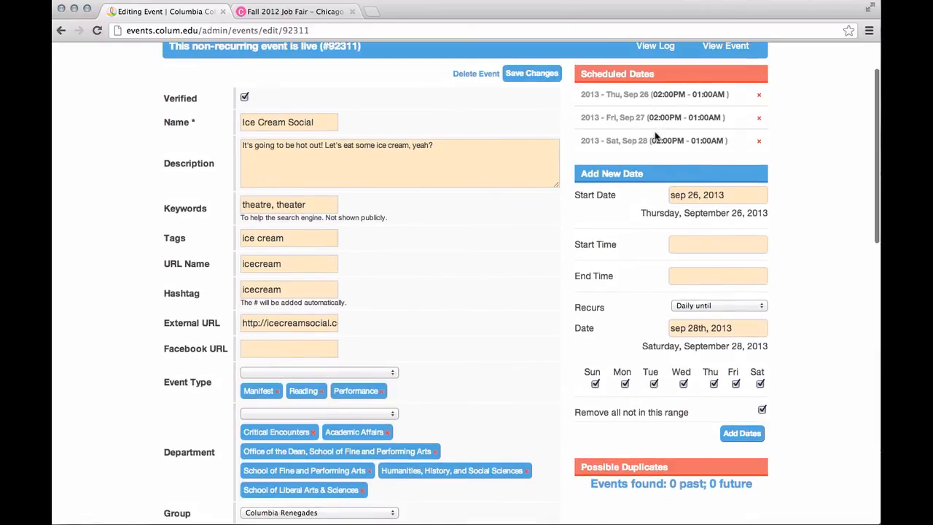
scroll(686, 141, down, 1)
scroll(703, 163, up, 1)
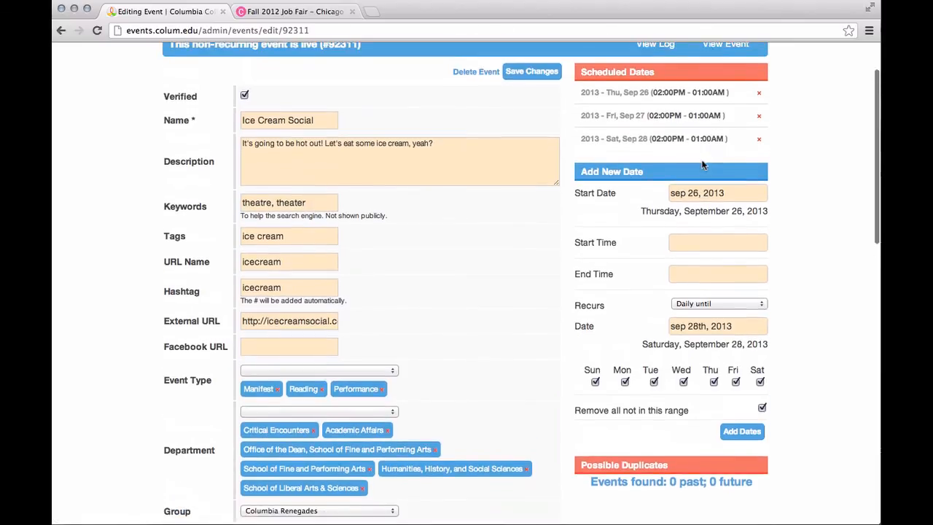
triple_click(738, 197)
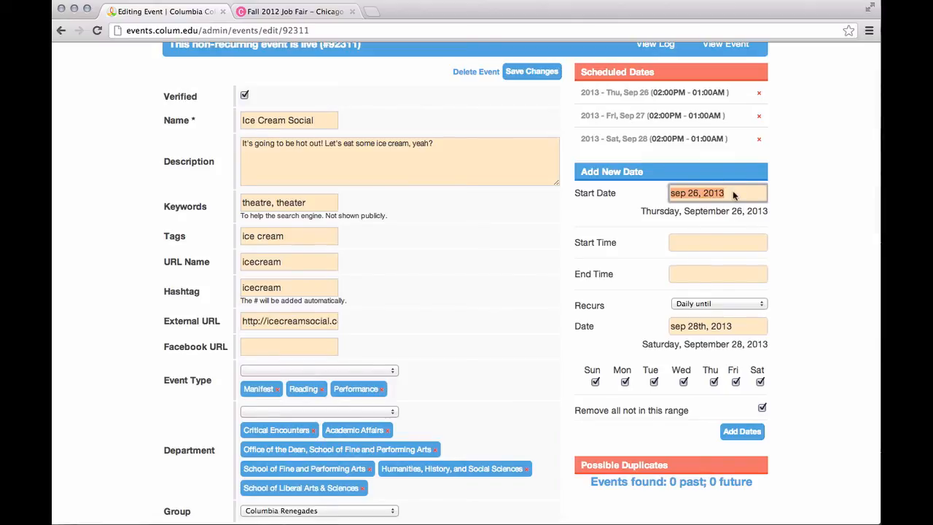
key(Left)
key(Delete)
text(1)
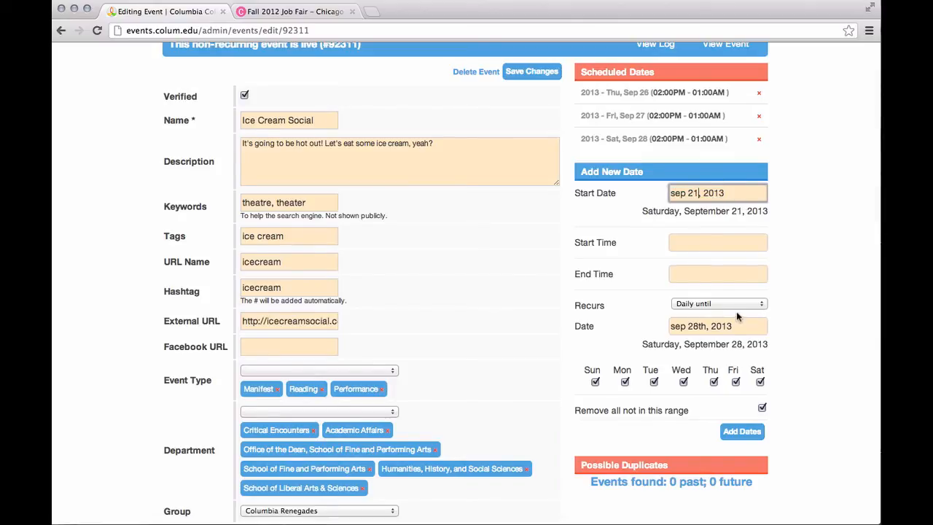
click(743, 429)
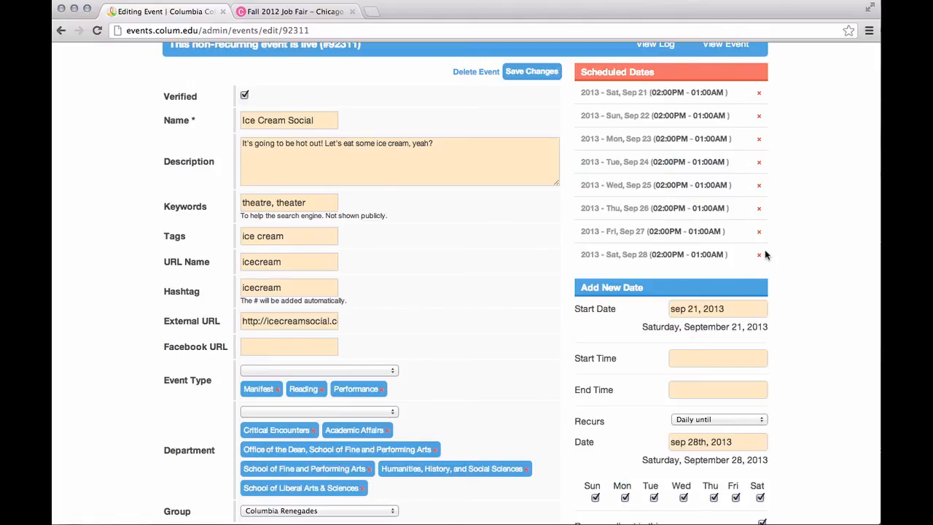
Step: Delete the Sep 25, Sep 26 and Sep 27 dates from the event's scheduled dates
scroll(765, 251, down, 2)
scroll(764, 249, up, 4)
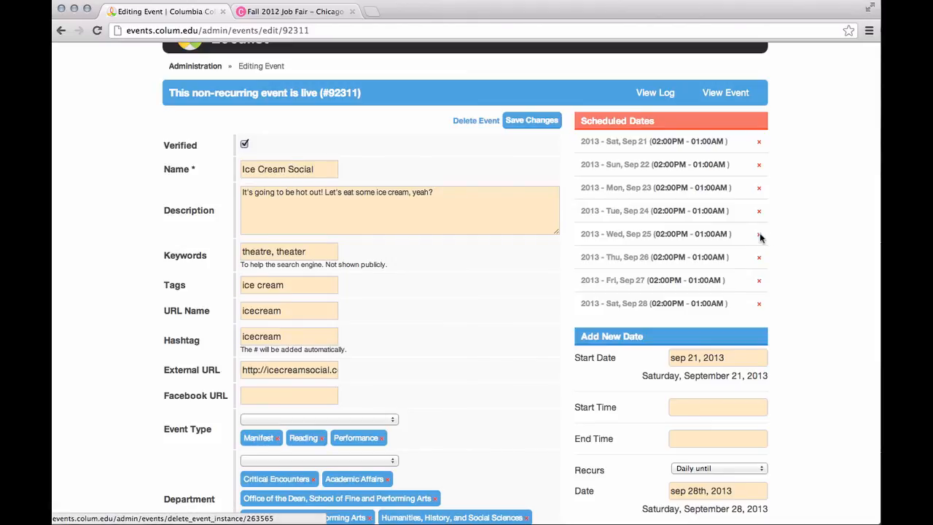
click(758, 235)
click(625, 183)
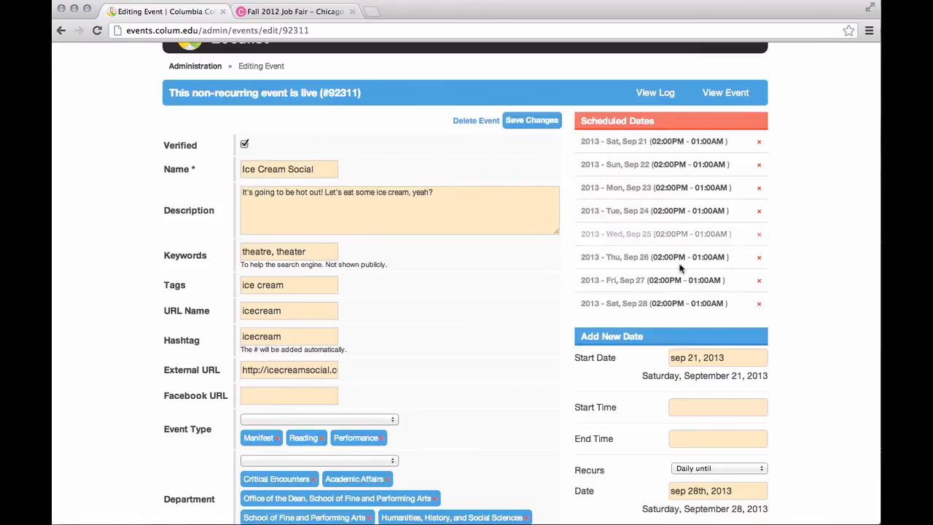
click(759, 234)
click(586, 182)
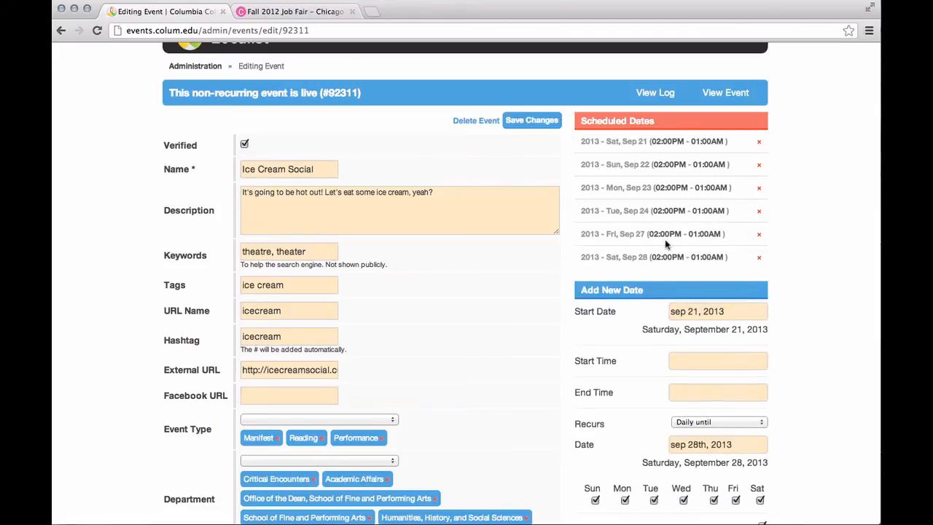
click(759, 233)
click(593, 185)
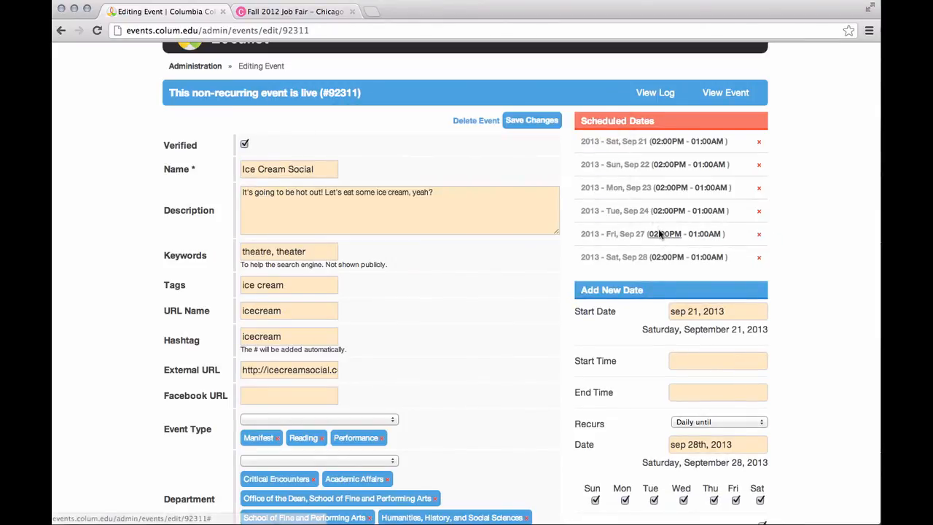
Step: Set the start time of the Tue, Sep 24 scheduled date to 03:00PM and update it
click(715, 210)
click(698, 231)
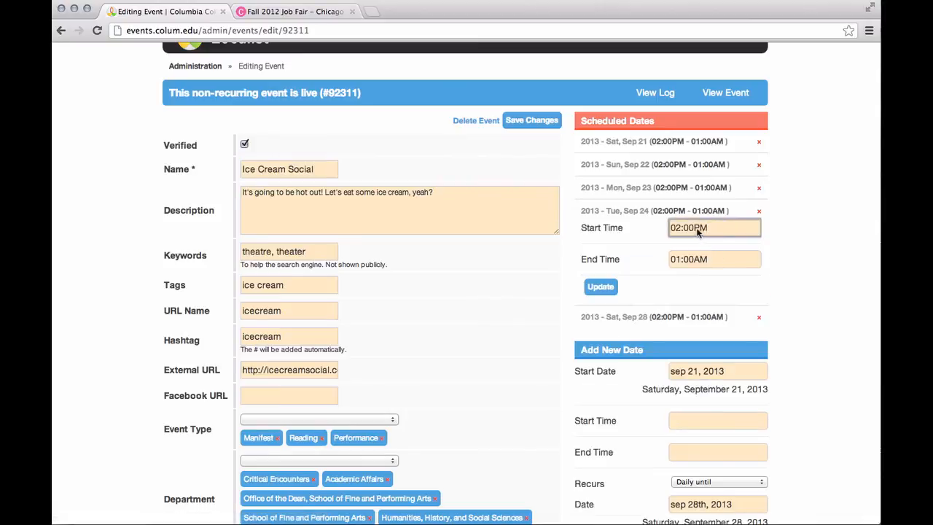
click(679, 230)
key(BackSpace)
text(3)
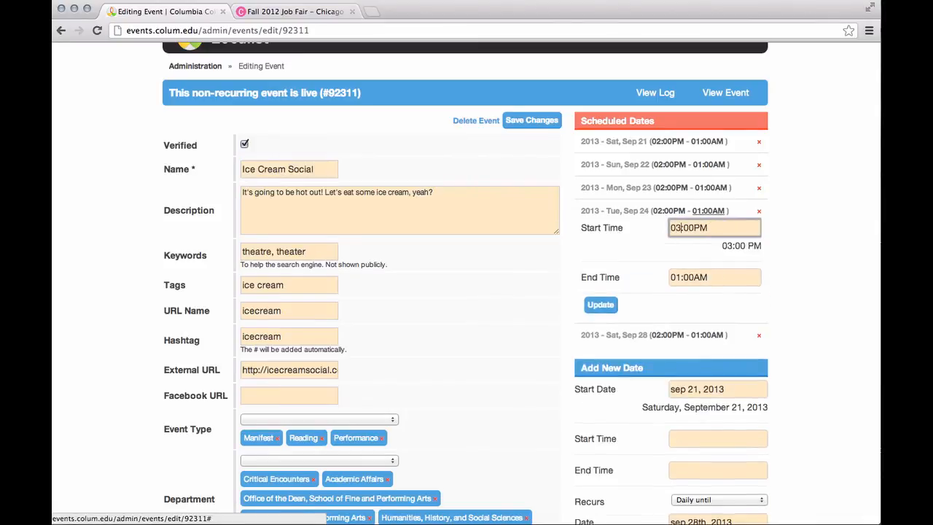
click(600, 304)
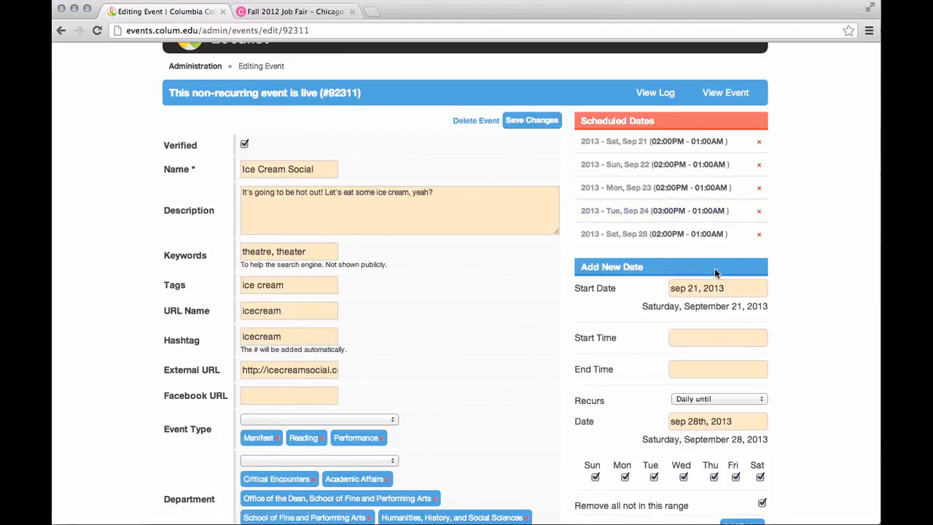
Step: Review the event's scheduled dates, the options for adding new dates and the Possible Duplicates section
scroll(714, 268, down, 1)
scroll(714, 273, down, 3)
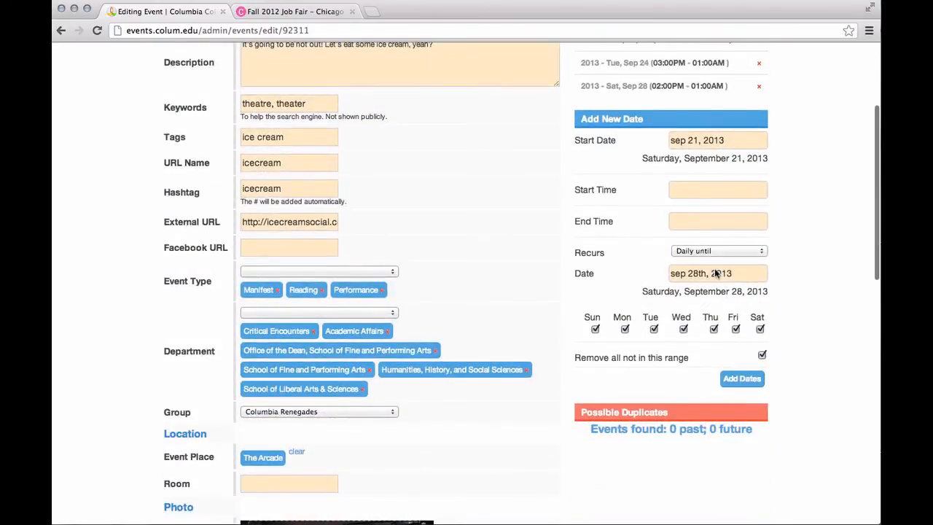
scroll(714, 273, up, 3)
scroll(714, 273, down, 8)
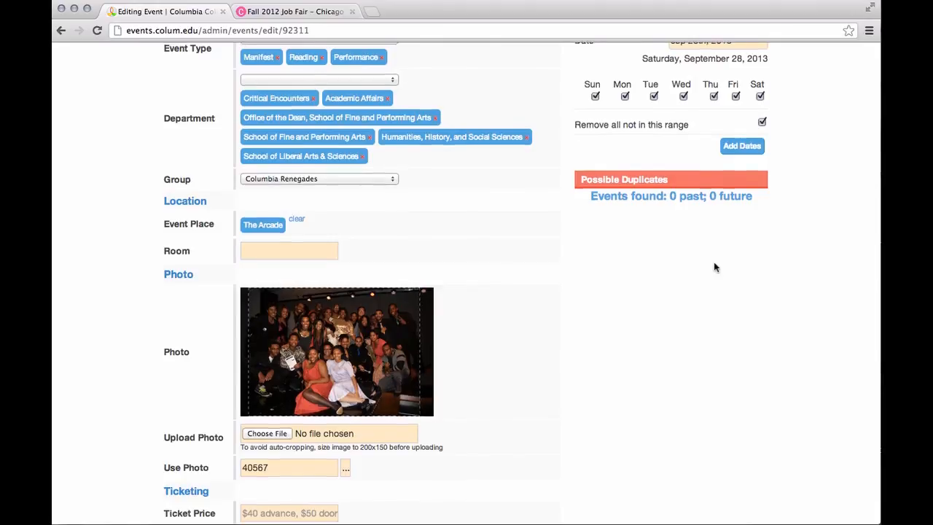
scroll(714, 271, up, 1)
scroll(714, 267, up, 3)
scroll(714, 268, down, 4)
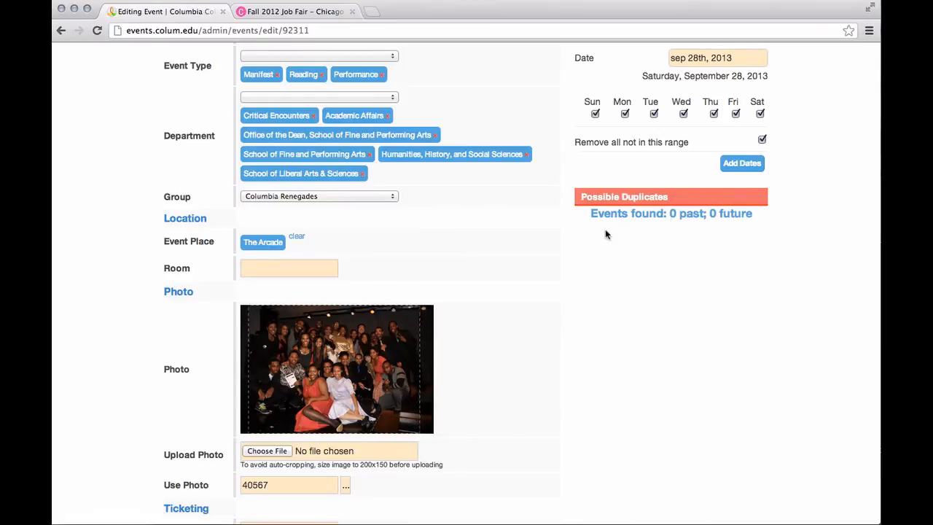
scroll(605, 231, up, 8)
scroll(605, 233, down, 1)
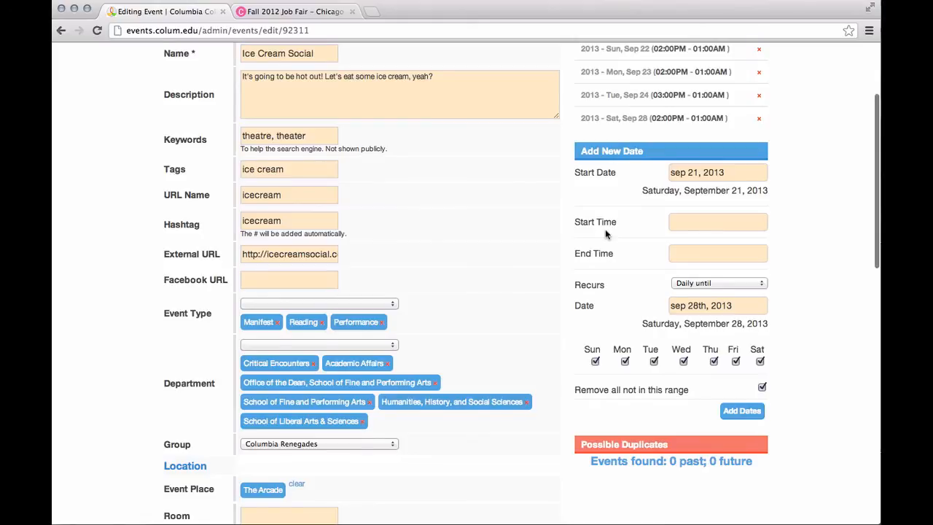
scroll(604, 232, down, 3)
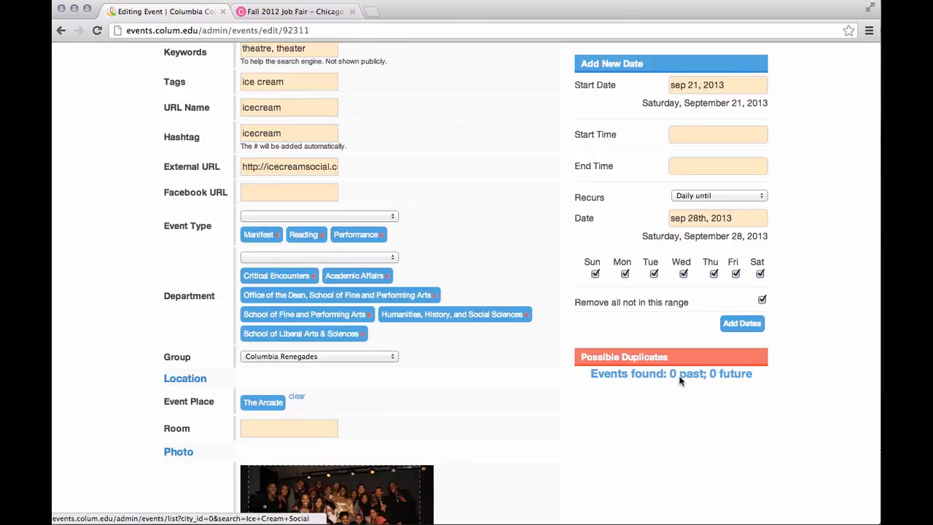
scroll(623, 293, up, 5)
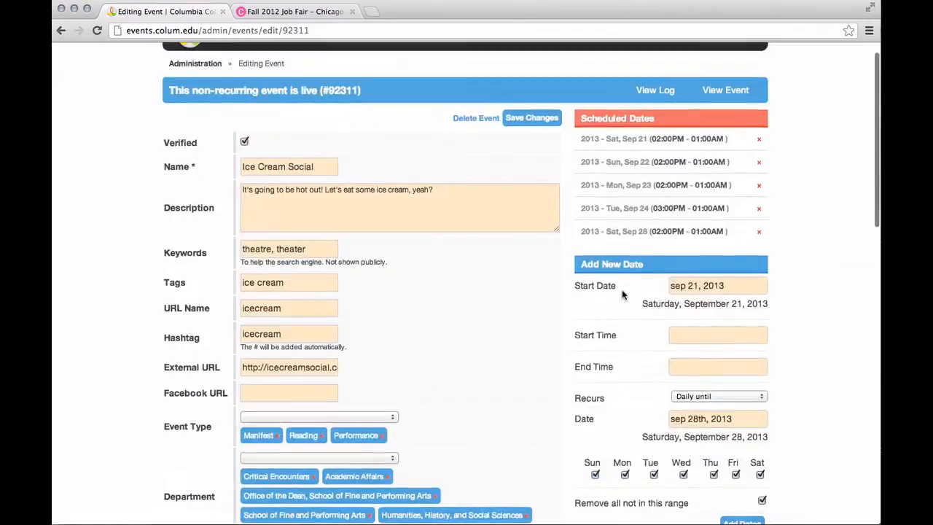
scroll(590, 257, down, 1)
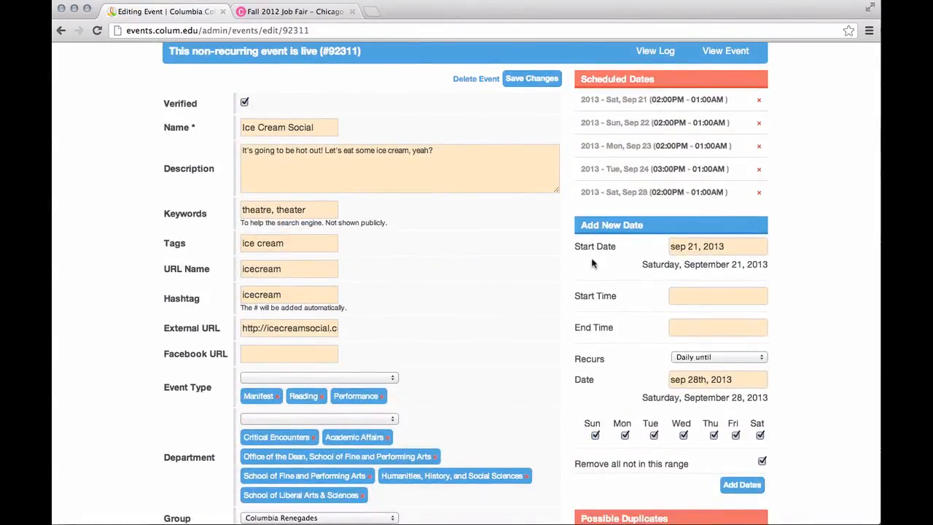
scroll(591, 264, down, 5)
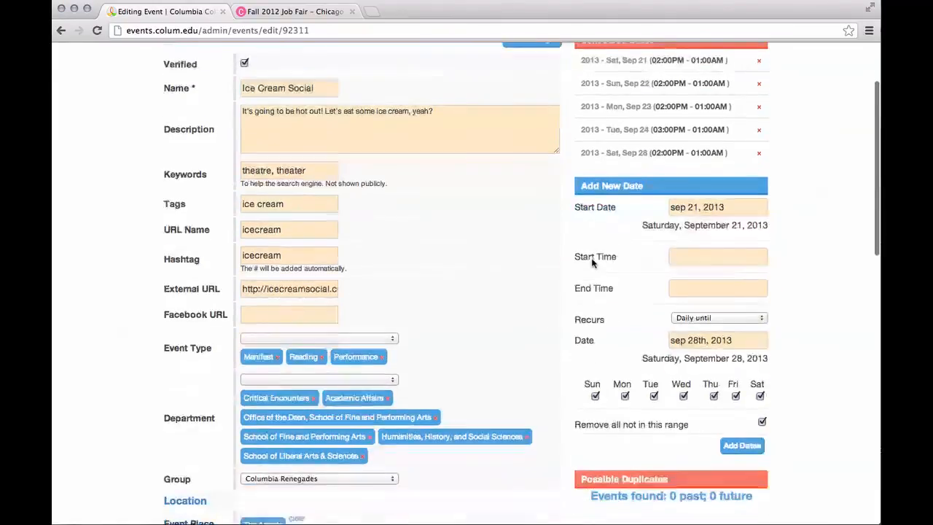
scroll(591, 264, up, 7)
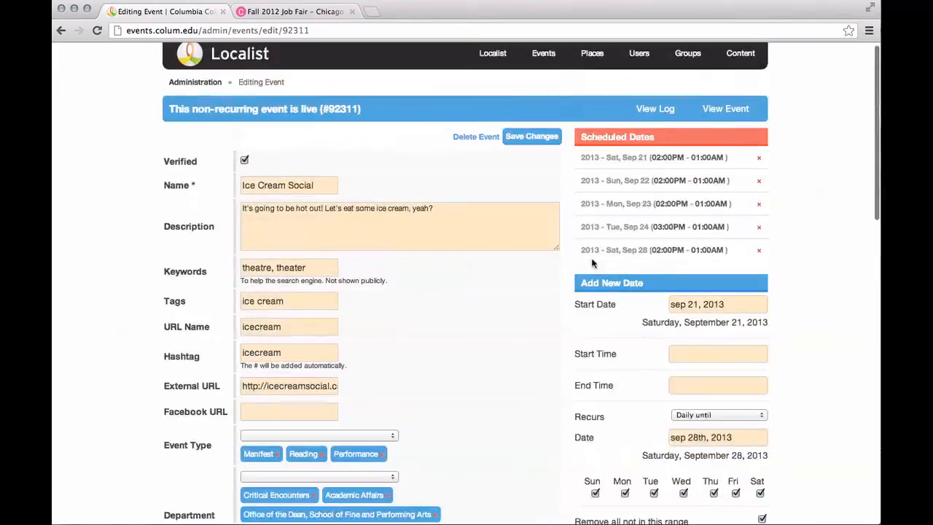